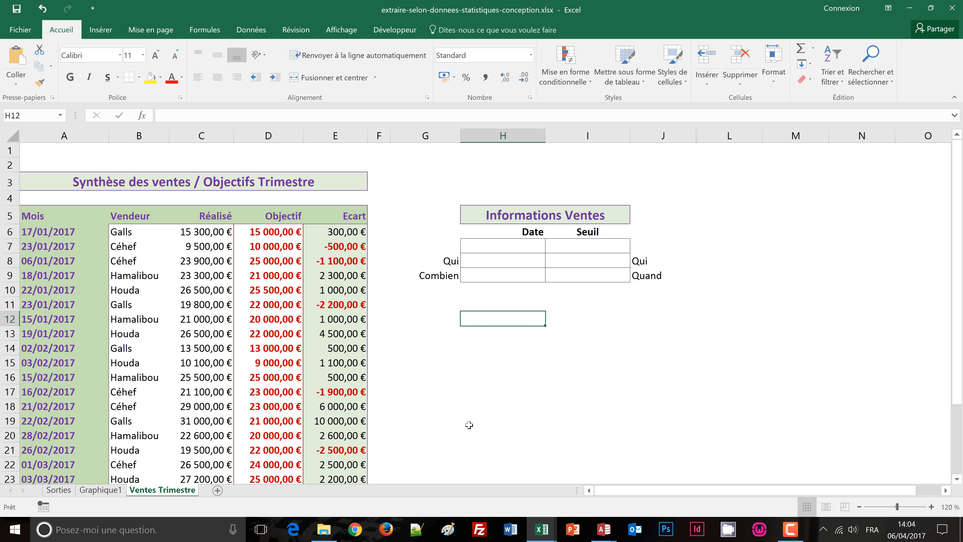
# Step: Choose the date 18/01/2017 in cell H7 of the Informations Ventes table
pyautogui.click(528, 247)
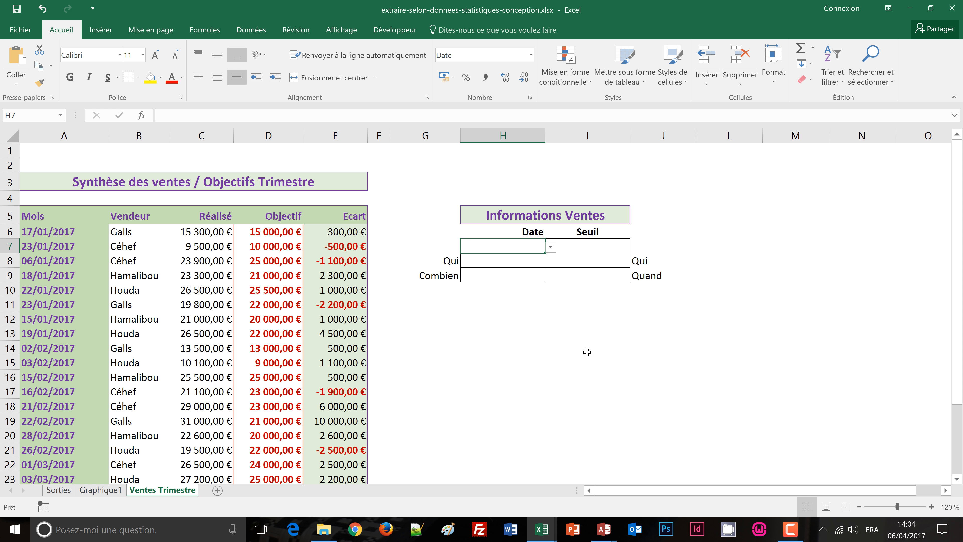
pyautogui.click(593, 247)
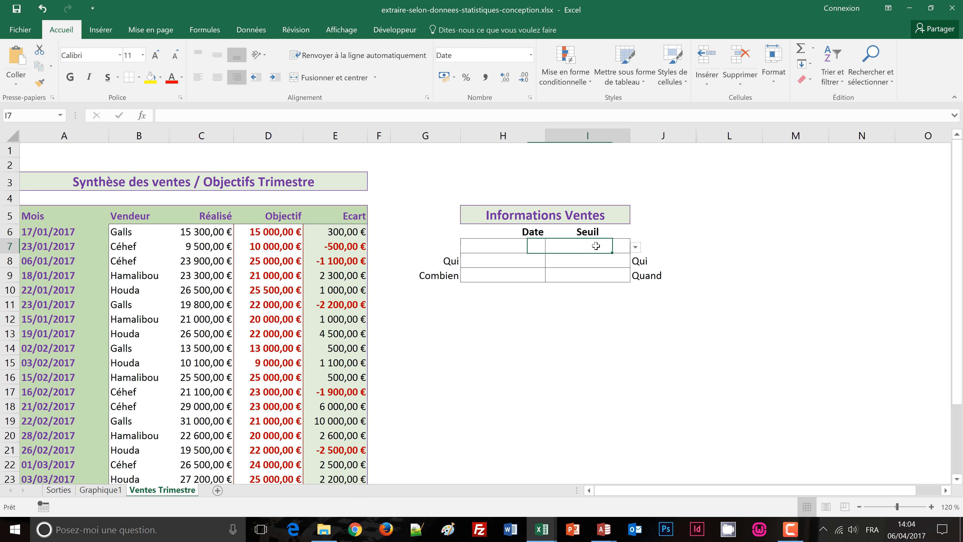
pyautogui.click(521, 243)
pyautogui.click(550, 247)
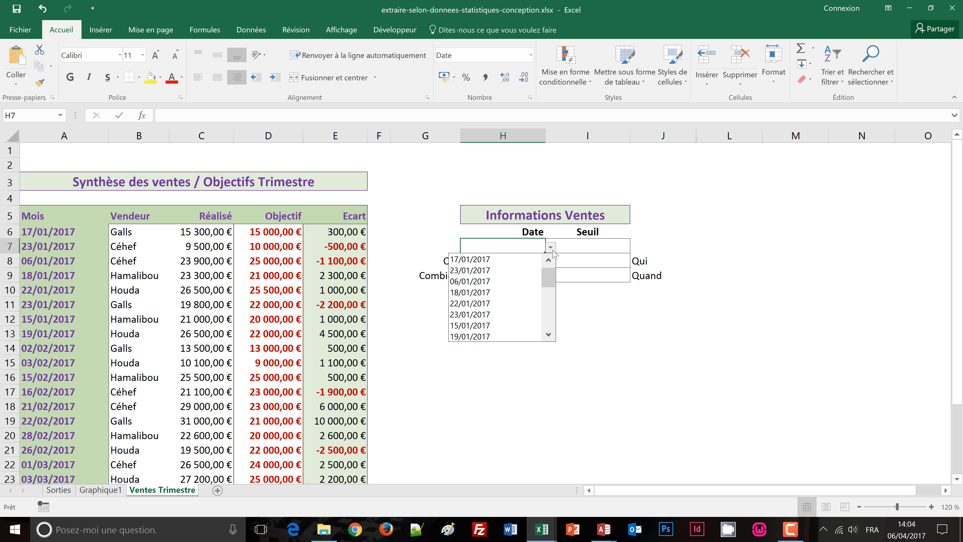
pyautogui.click(482, 292)
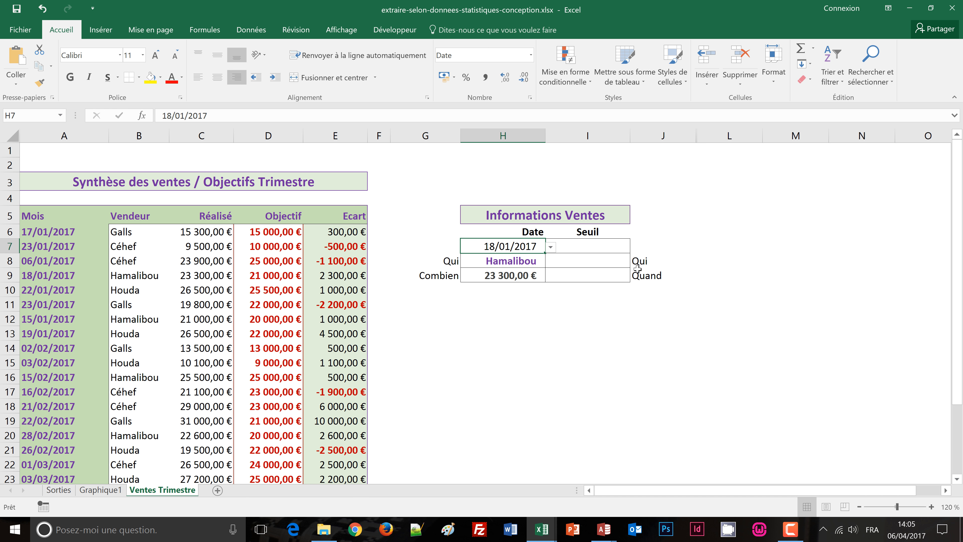
# Step: Try Maximum as the Seuil criterion in cell I7, and change it to Minimum
pyautogui.click(616, 249)
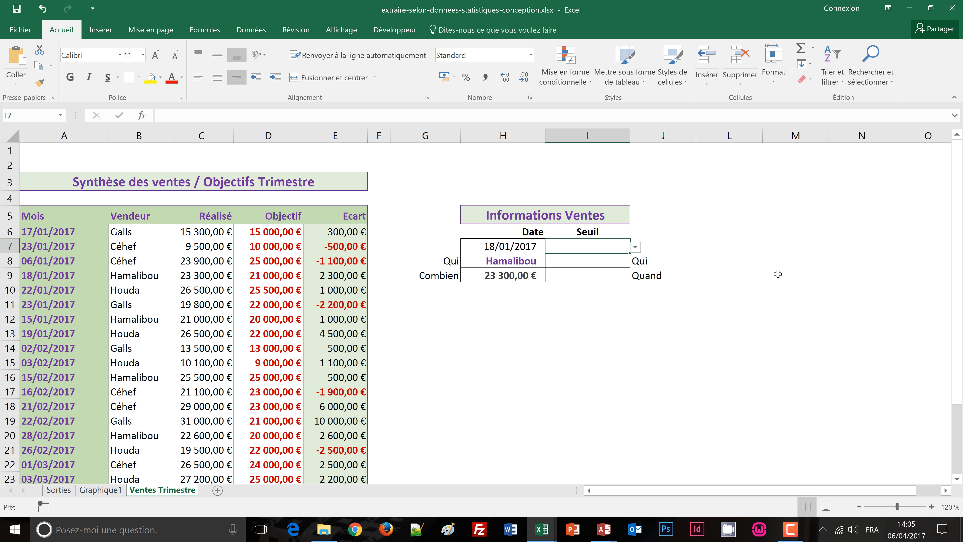
pyautogui.click(635, 249)
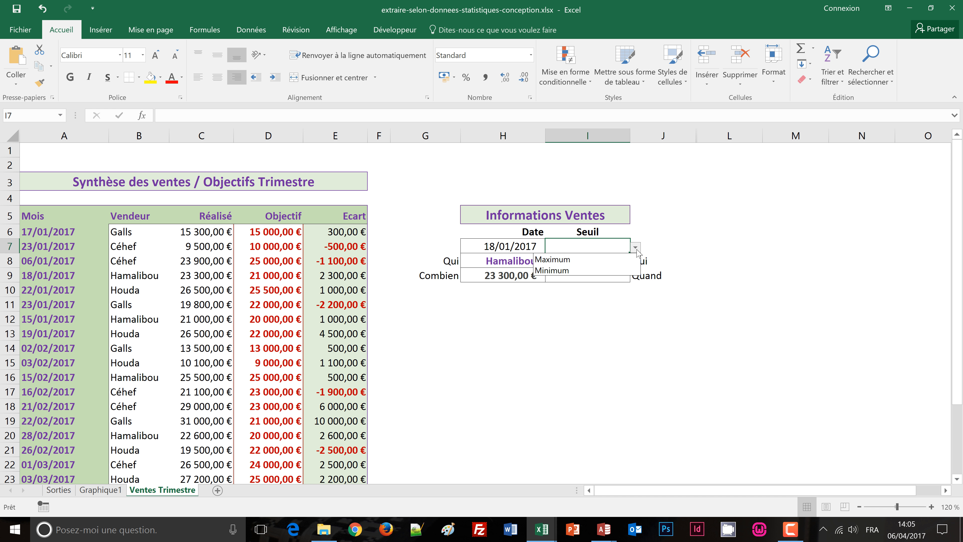
pyautogui.click(559, 262)
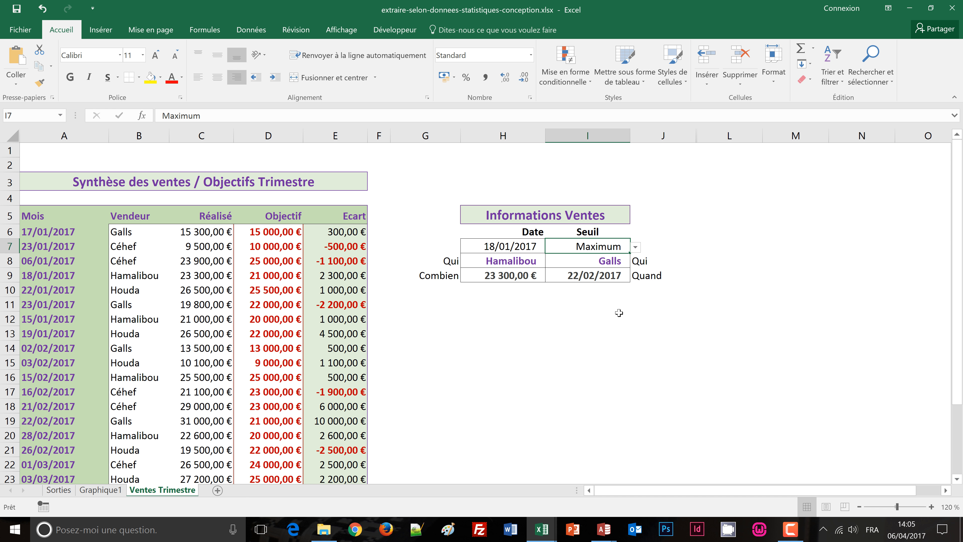
pyautogui.click(635, 247)
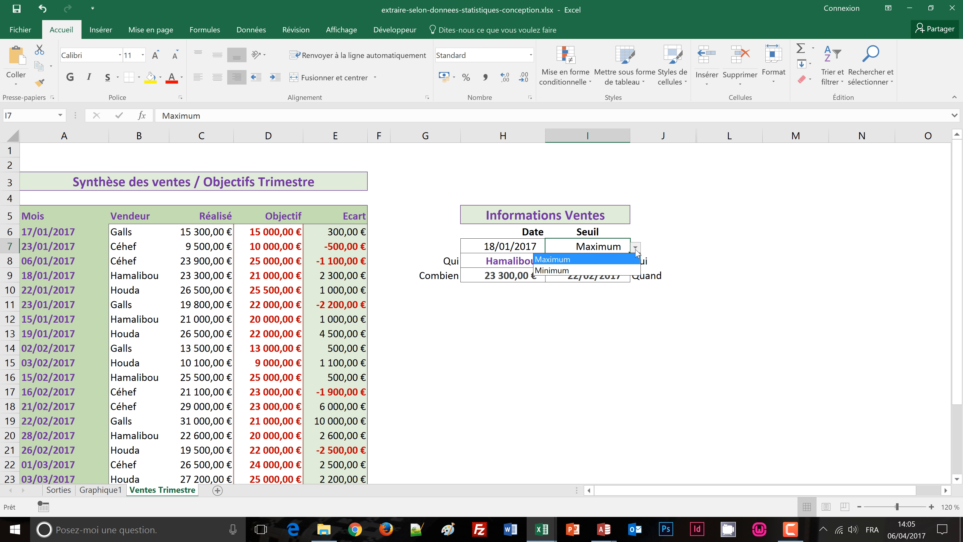
pyautogui.click(554, 270)
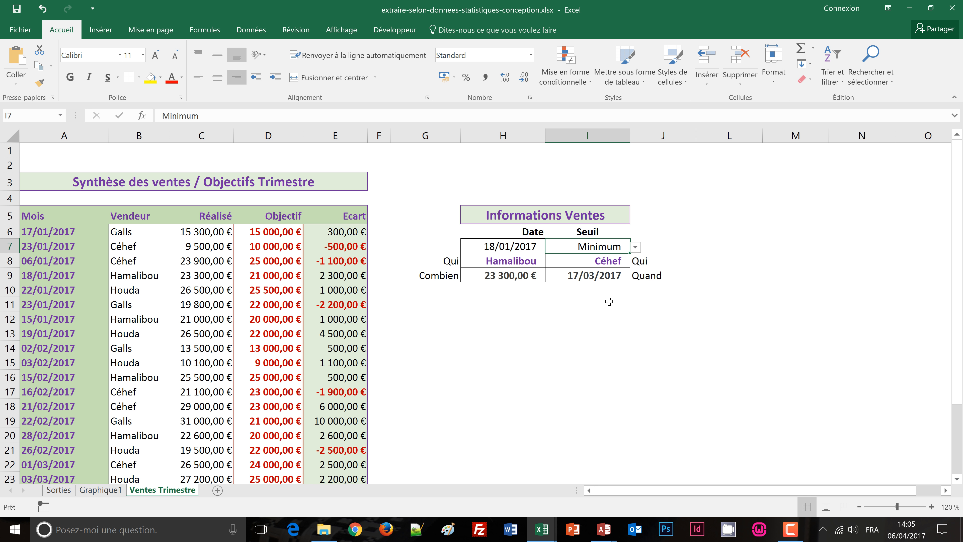
# Step: Close the current workbook and display the Sorties sheet of extraire-index-equiv.xlsx
pyautogui.click(956, 9)
pyautogui.click(481, 295)
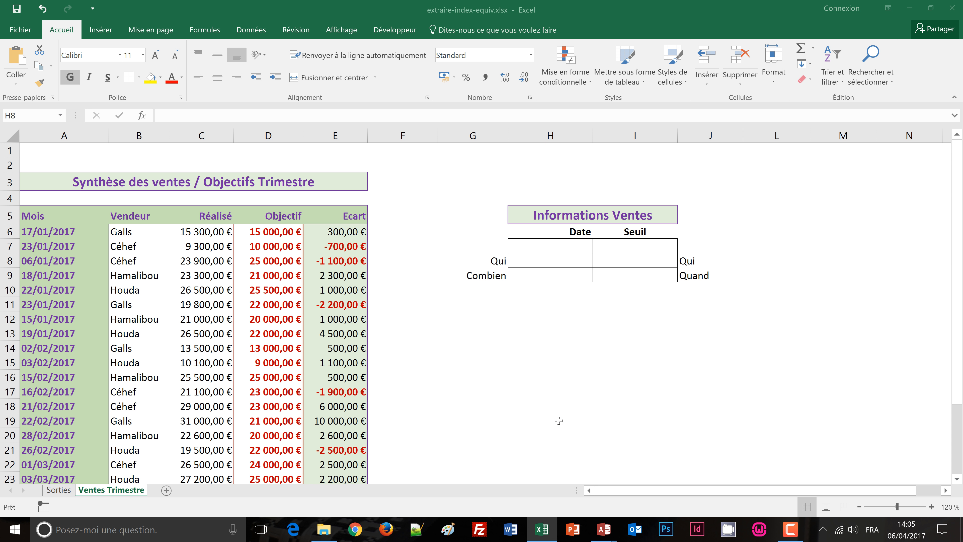
pyautogui.click(549, 378)
pyautogui.moveTo(542, 532)
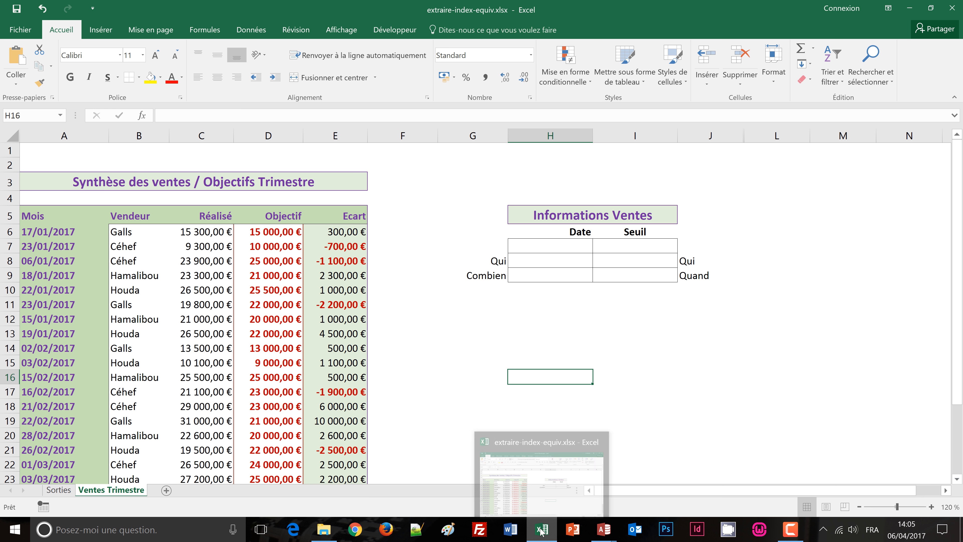
pyautogui.click(525, 505)
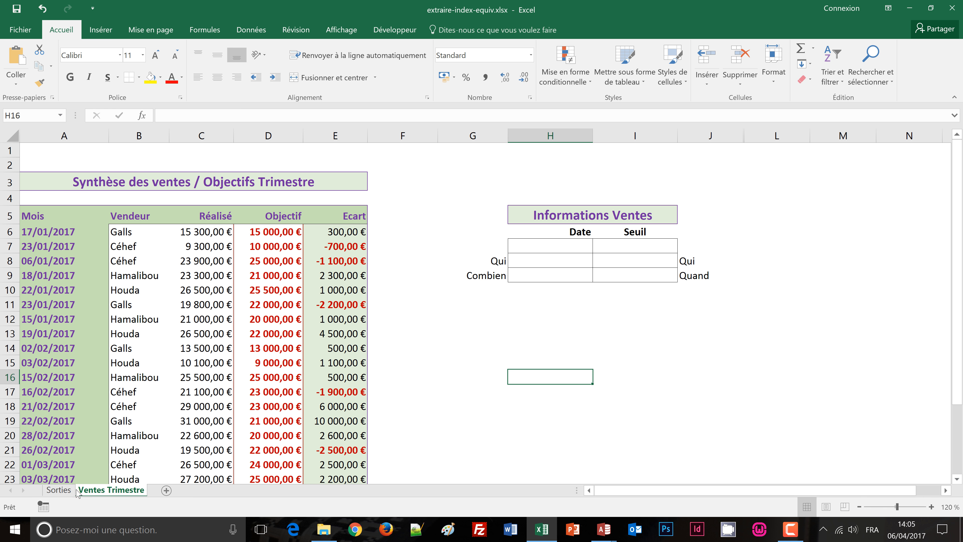
pyautogui.click(59, 489)
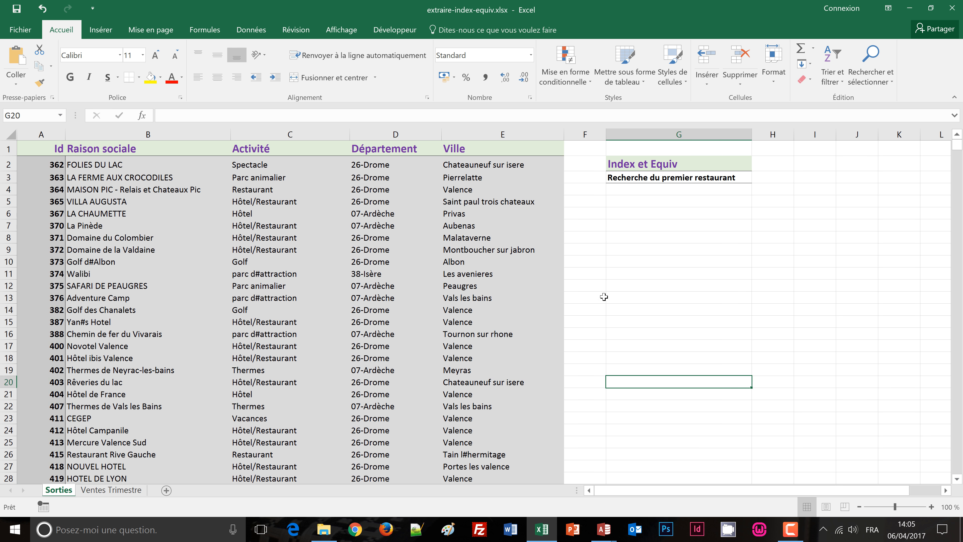
# Step: Enter the formula =INDEX(A1:E27;4;3) in cell G4, under Recherche du premier restaurant
pyautogui.click(666, 189)
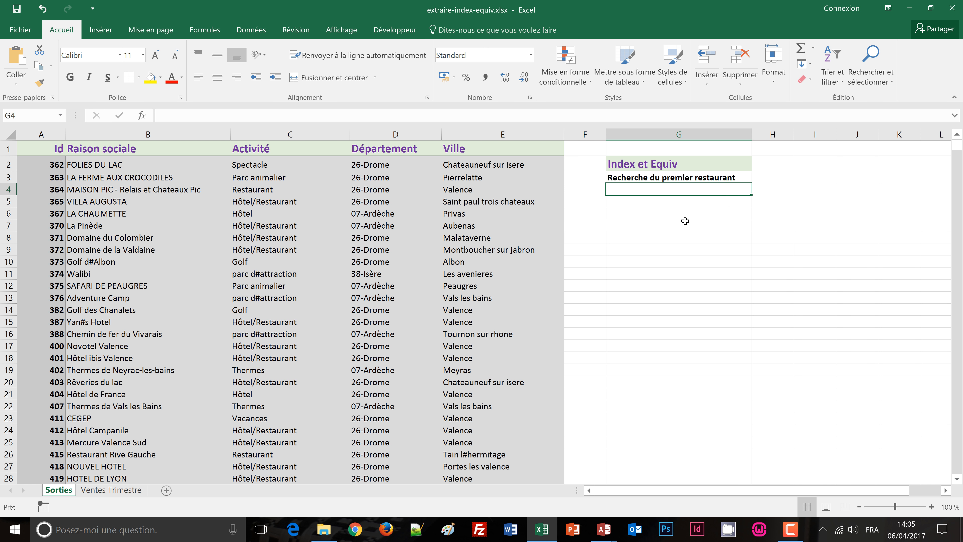
pyautogui.write('=')
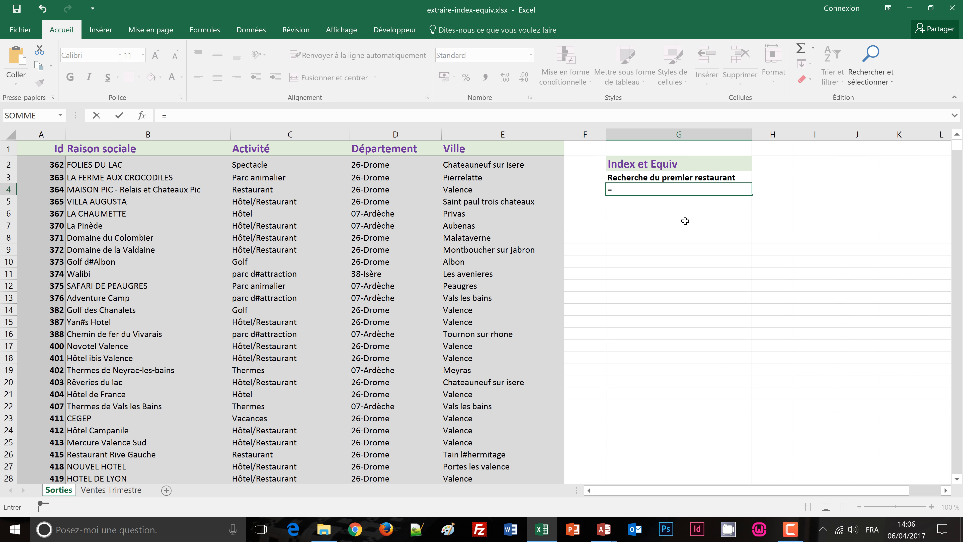
pyautogui.write('index(')
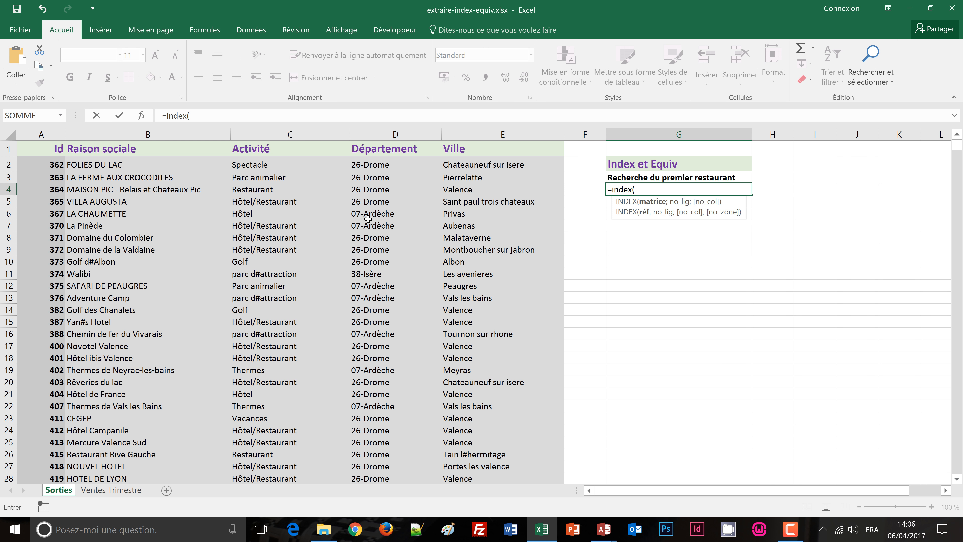
pyautogui.click(32, 149)
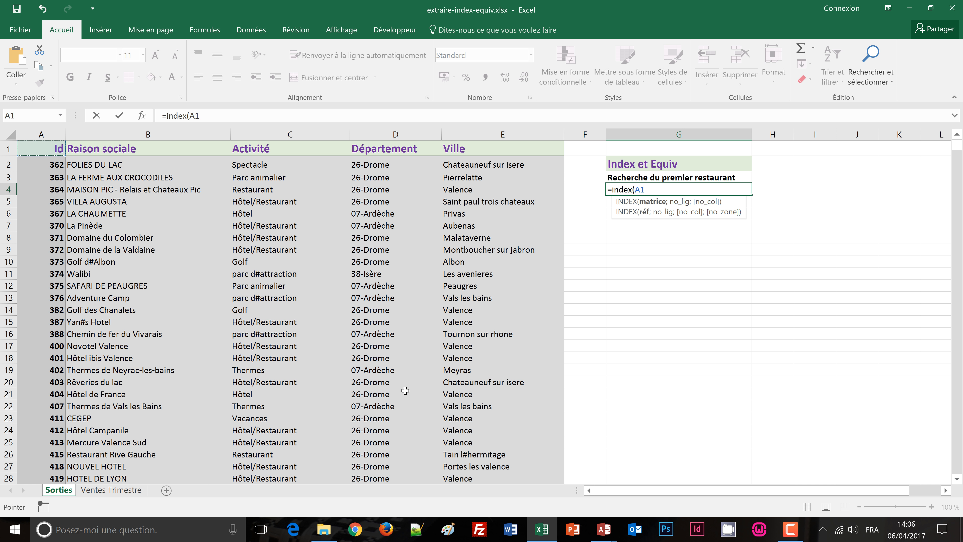
pyautogui.keyDown('shift'); pyautogui.click(524, 467); pyautogui.keyUp('shift')
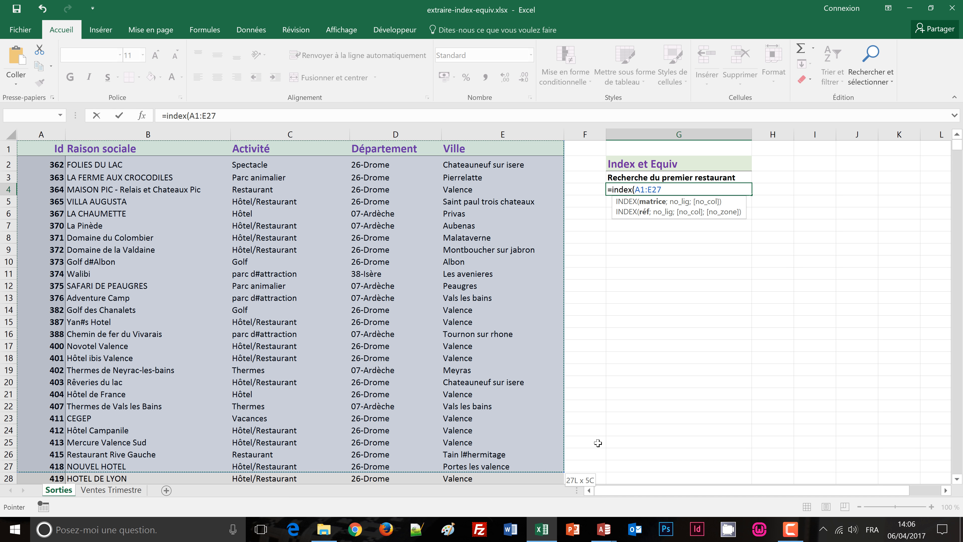
pyautogui.write(';4')
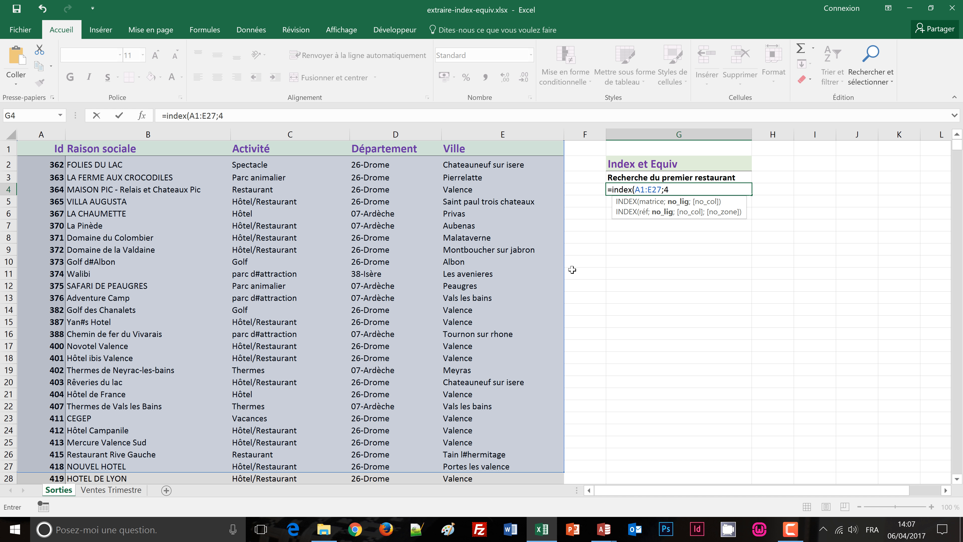
pyautogui.write(';')
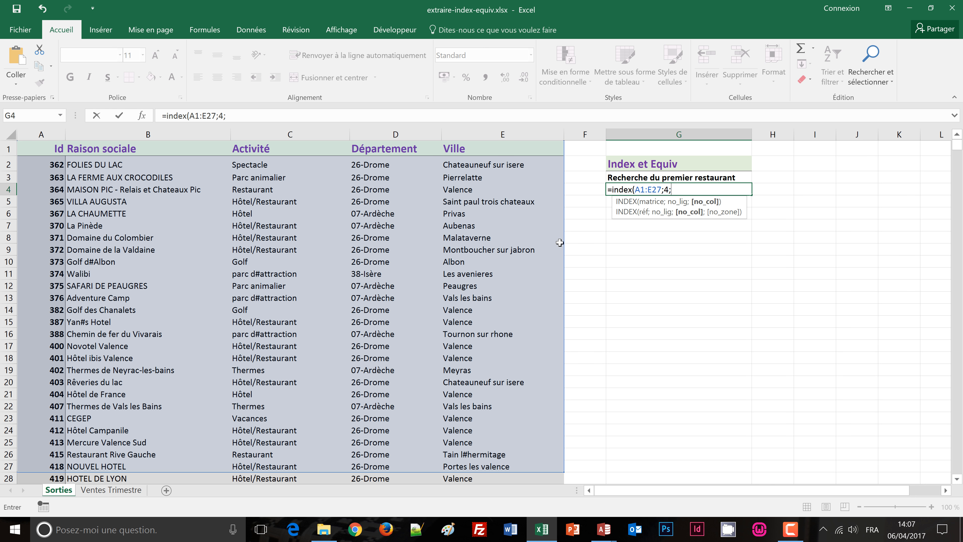
pyautogui.write('3)')
pyautogui.press('Return')
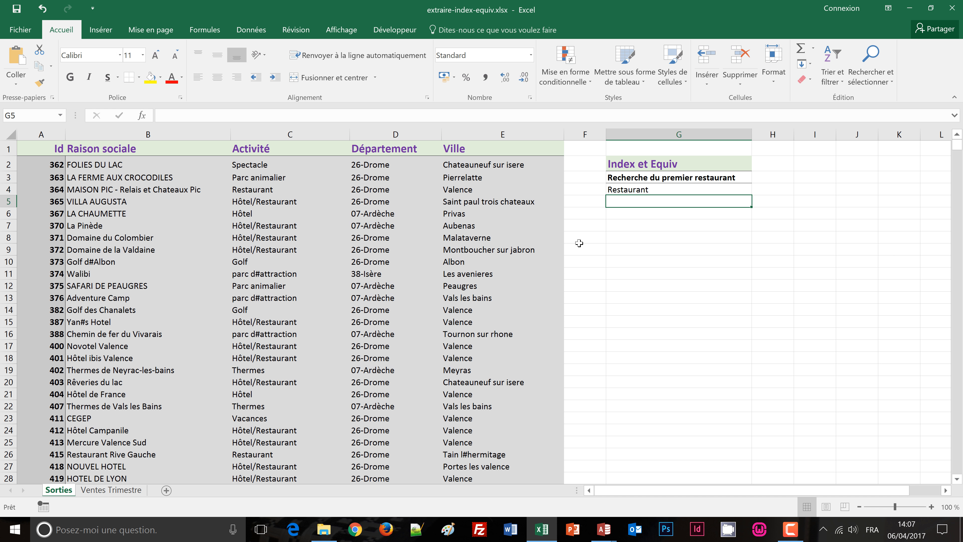
# Step: Examine the arguments of the INDEX formula in cell G4 without changing them
pyautogui.click(639, 190)
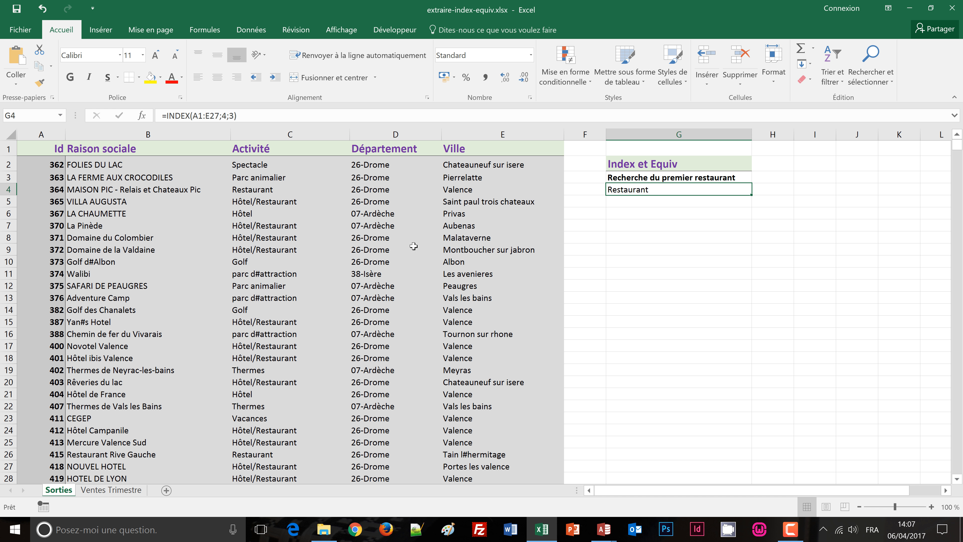
pyautogui.click(653, 205)
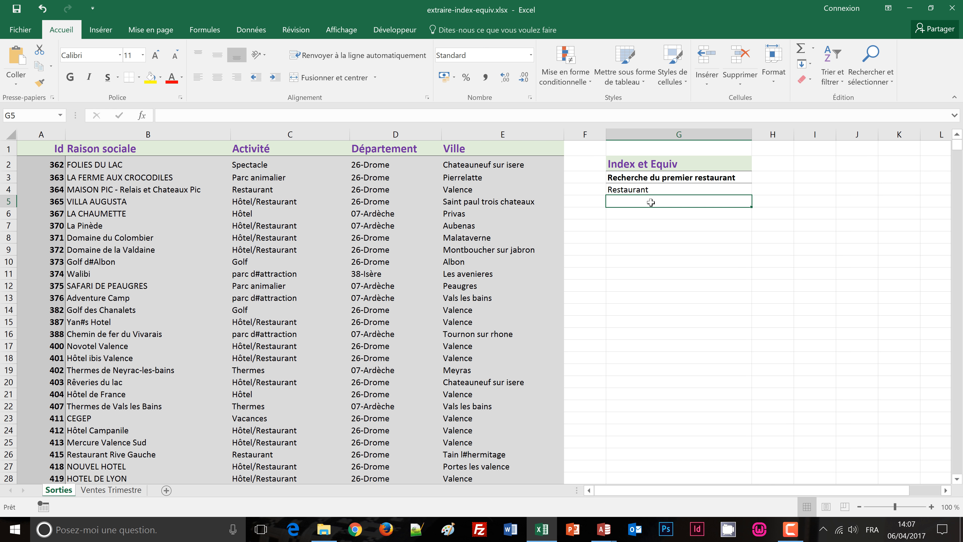
pyautogui.click(652, 190)
pyautogui.doubleClick(652, 190)
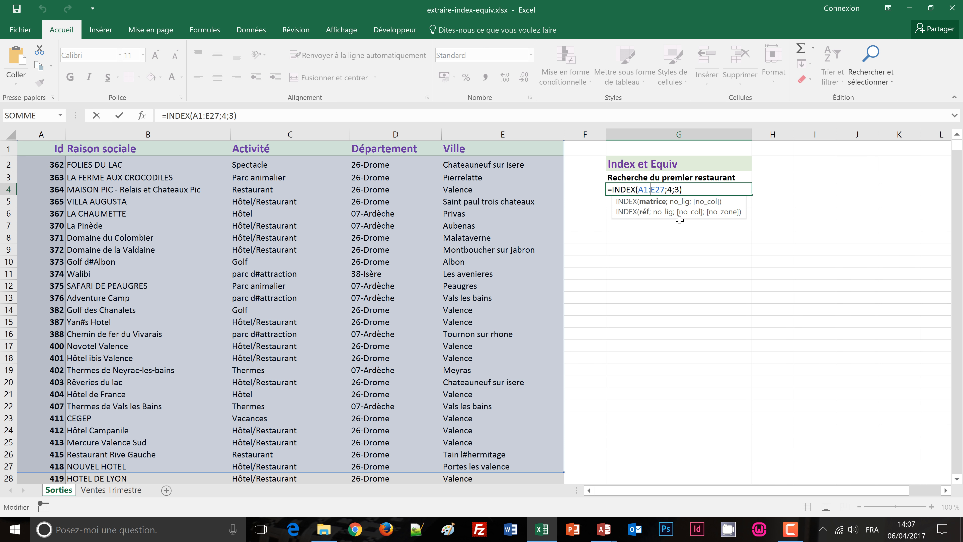
pyautogui.press('Return')
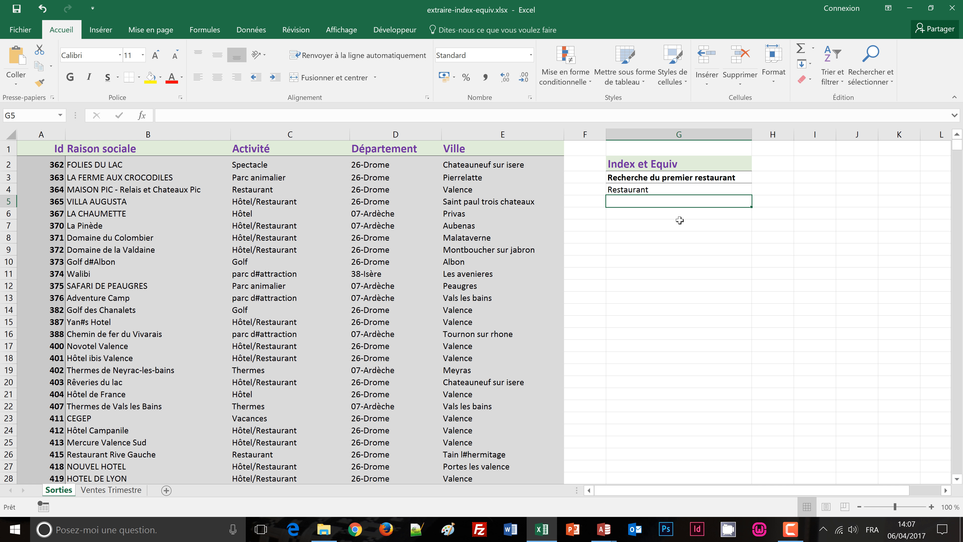
# Step: Begin an EQUIV formula in cell G5 with "Restaurant" as the lookup value
pyautogui.write('=')
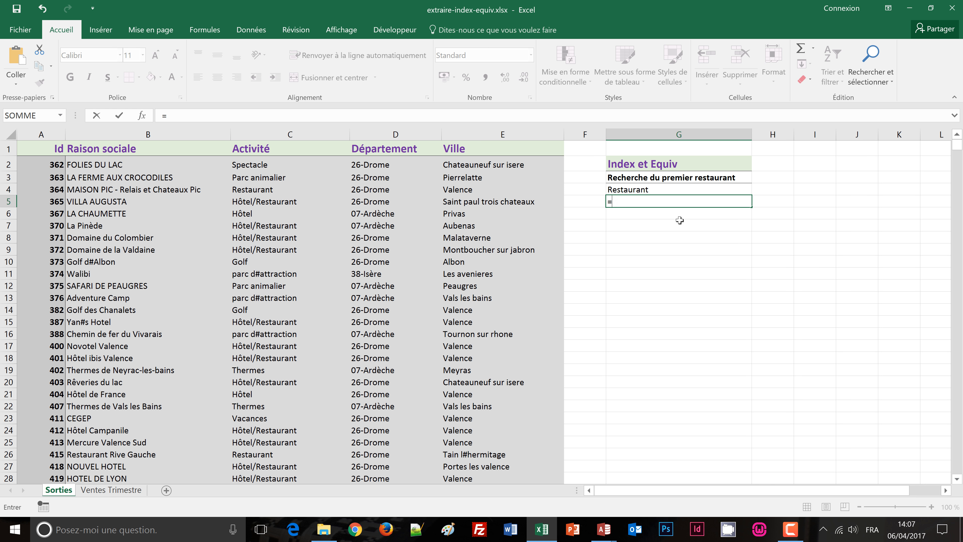
pyautogui.write('equ')
pyautogui.write('i')
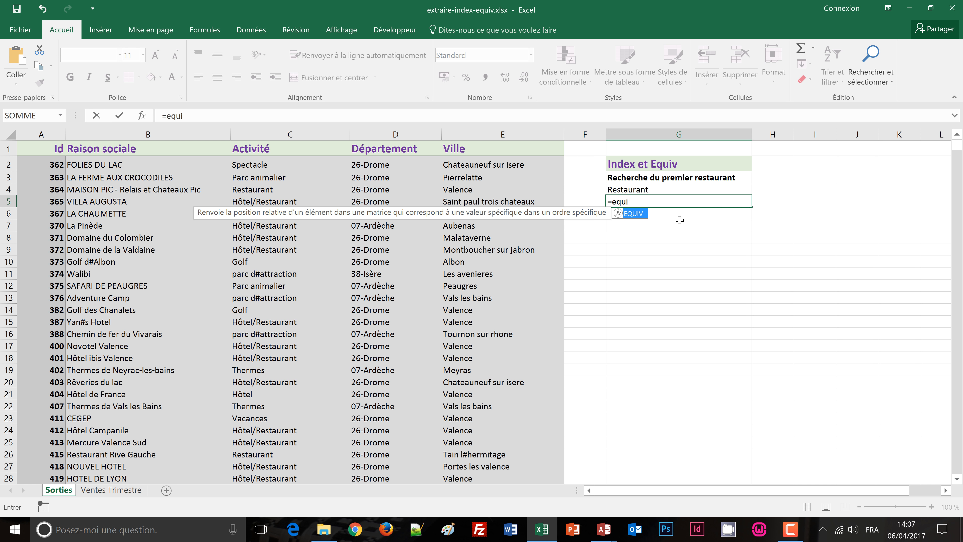
pyautogui.write('v(')
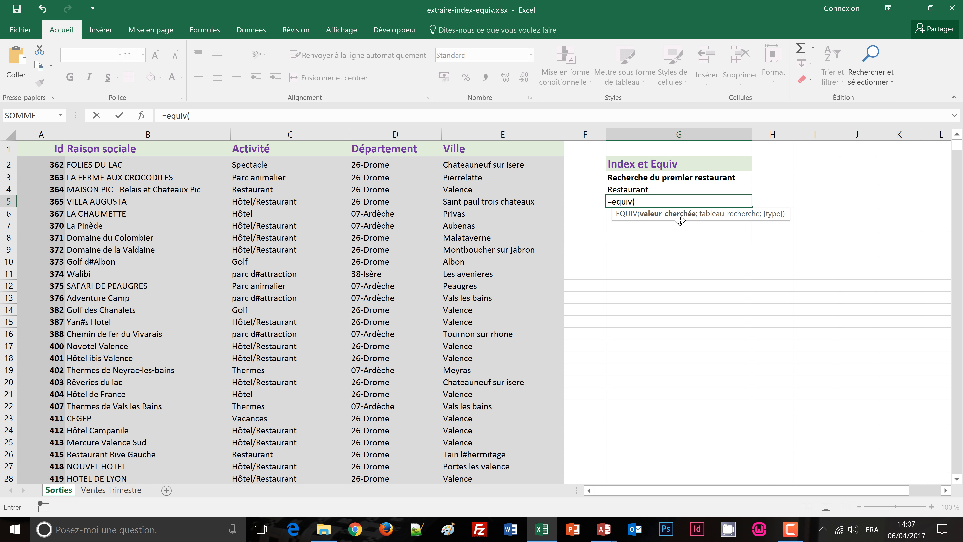
pyautogui.write('"')
pyautogui.write('Restaurant";')
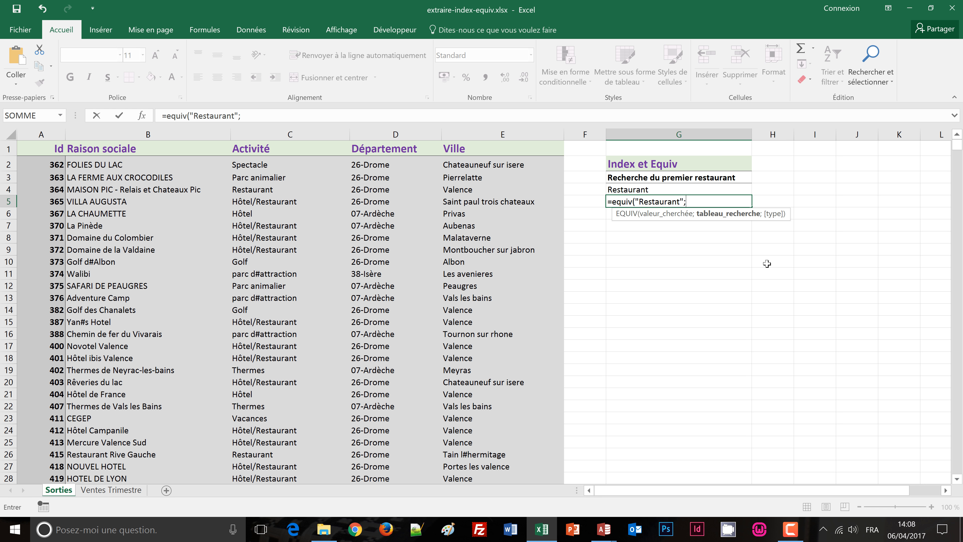
# Step: Complete the EQUIV formula in G5 with the whole column C as lookup range and 0 (Correspondance exacte) as match type
pyautogui.click(289, 134)
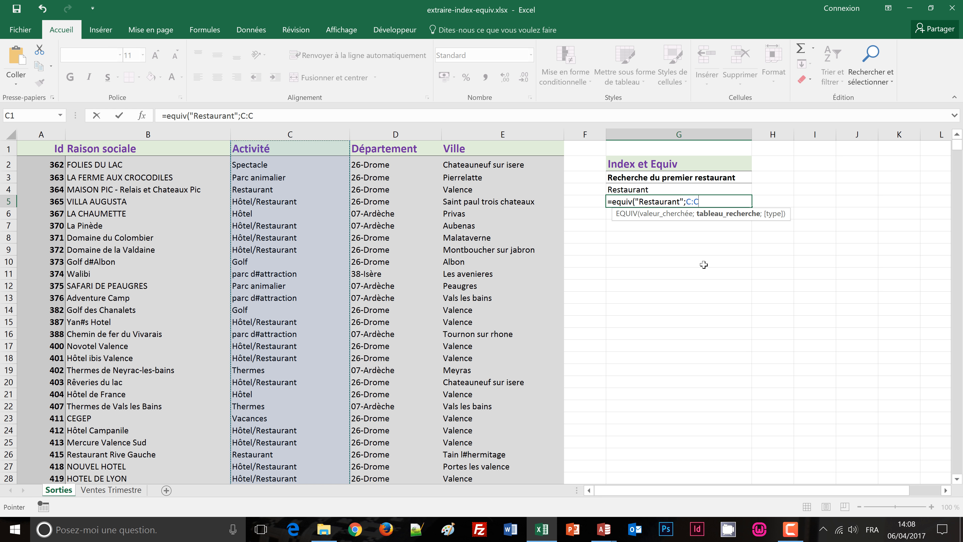
pyautogui.write(';')
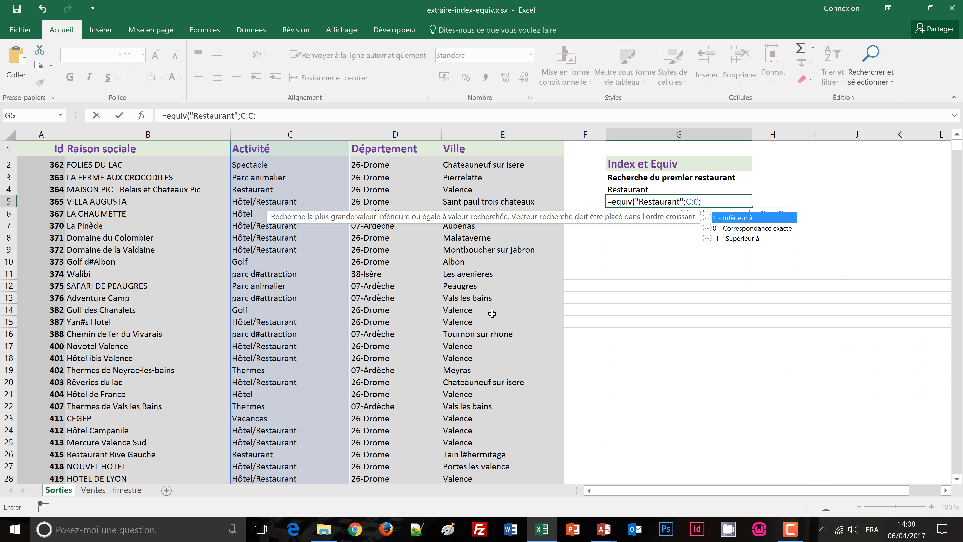
pyautogui.click(731, 229)
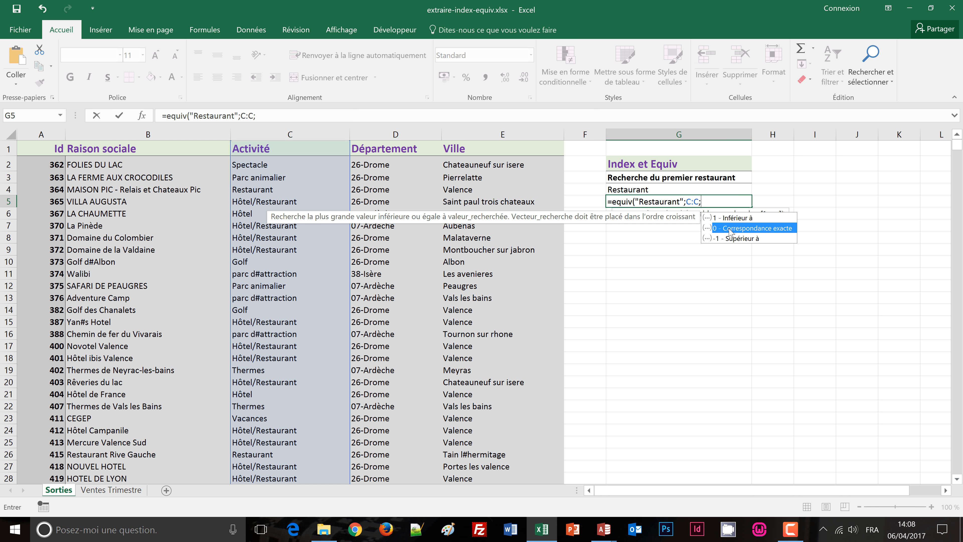
pyautogui.doubleClick(731, 229)
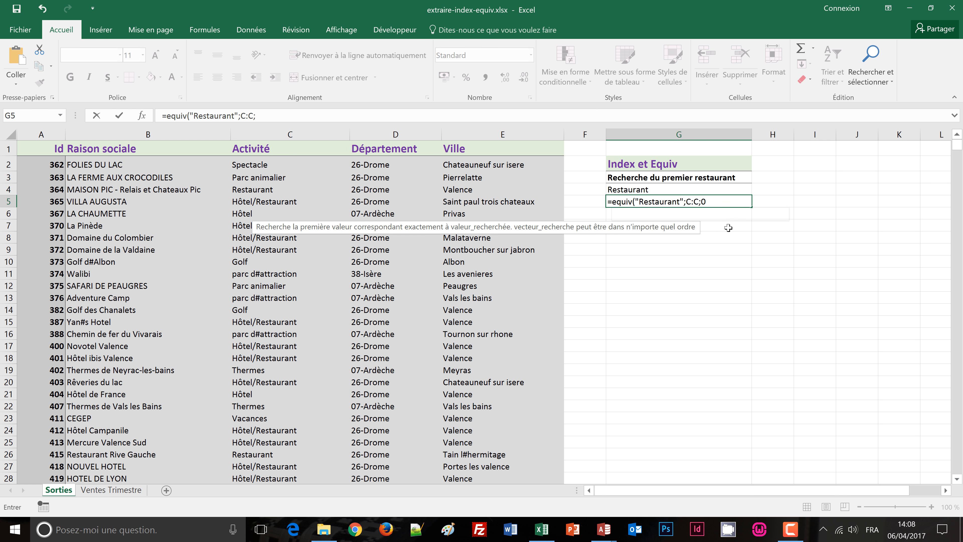
pyautogui.write(')')
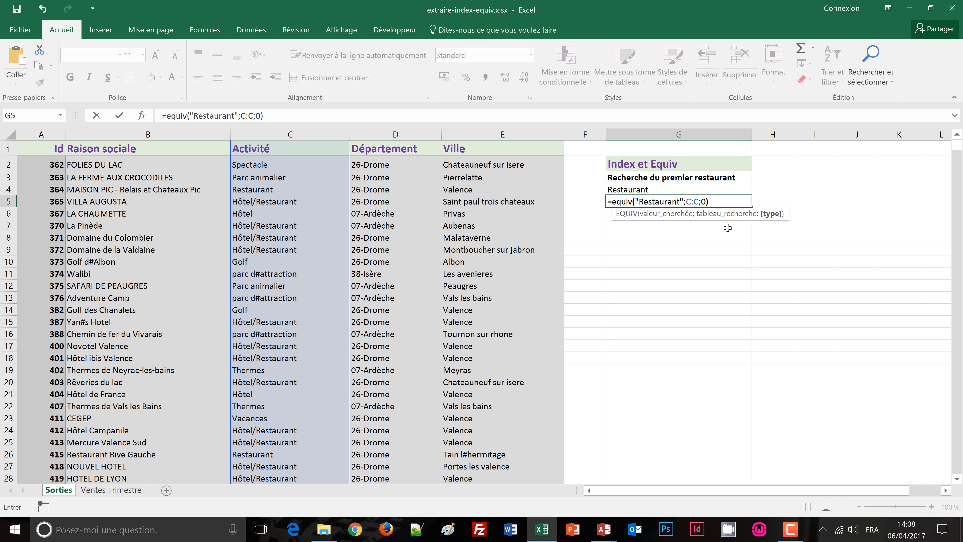
pyautogui.hotkey('ctrl', 'Return')
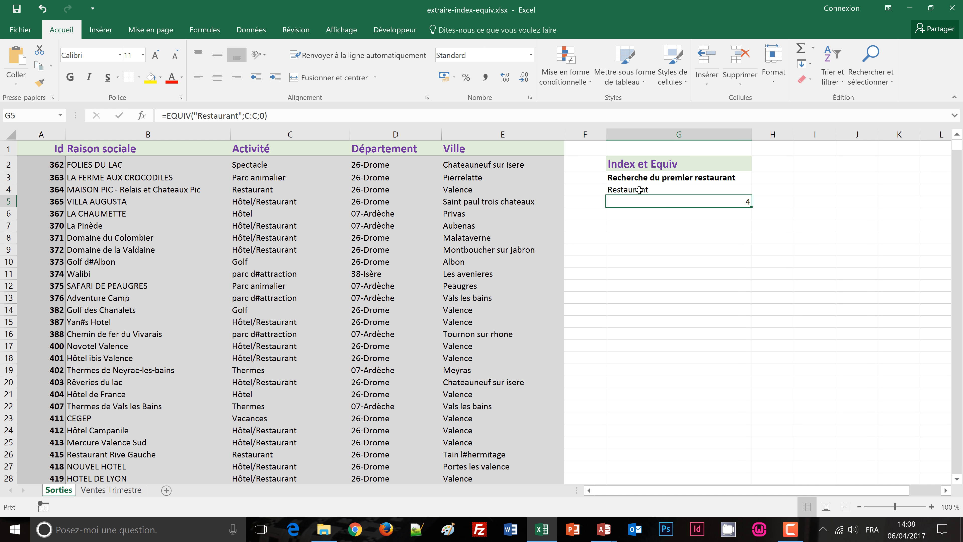
# Step: Examine the EQUIV formula in G5 and trace column C from the Activité header down to the first Restaurant
pyautogui.doubleClick(716, 203)
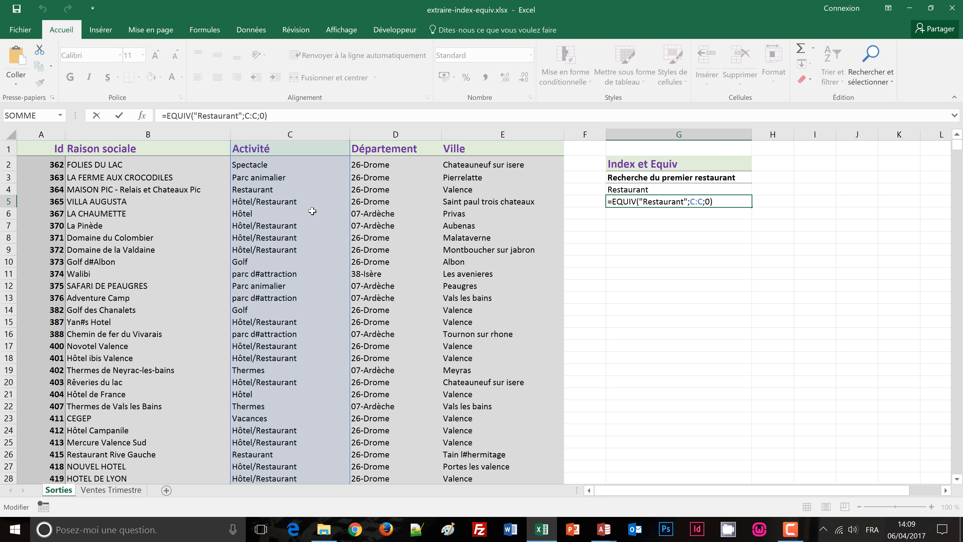
pyautogui.hotkey('ctrl', 'Return')
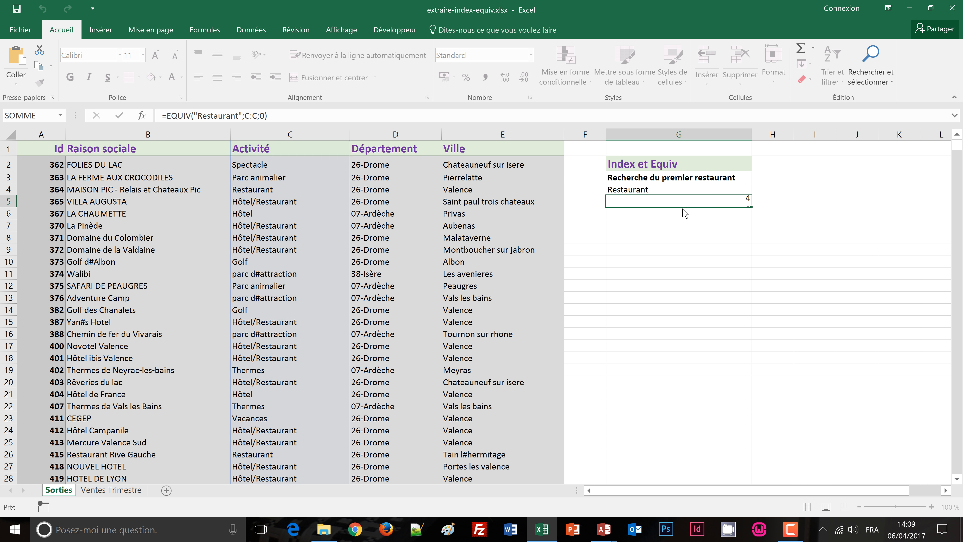
pyautogui.click(264, 152)
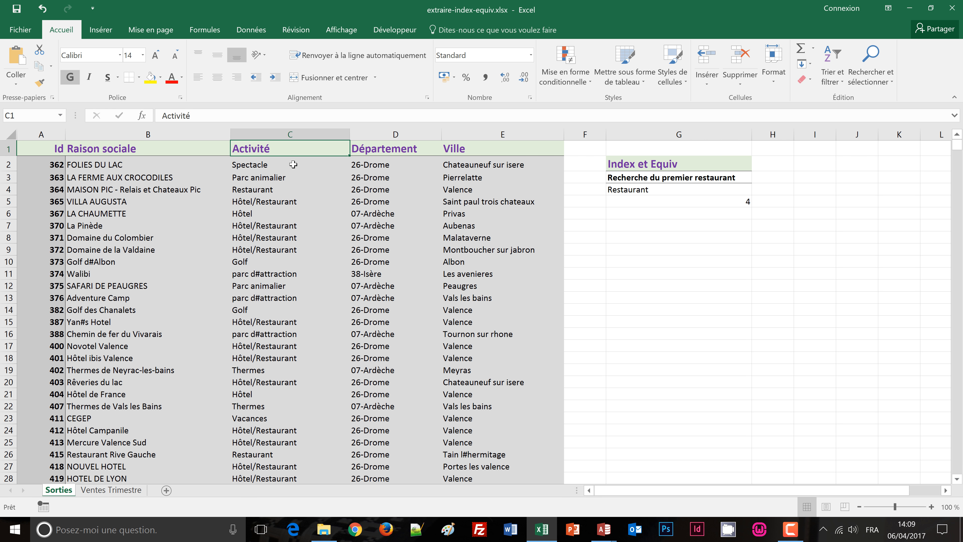
pyautogui.press('Down')
pyautogui.press('Down')
pyautogui.press('Down')
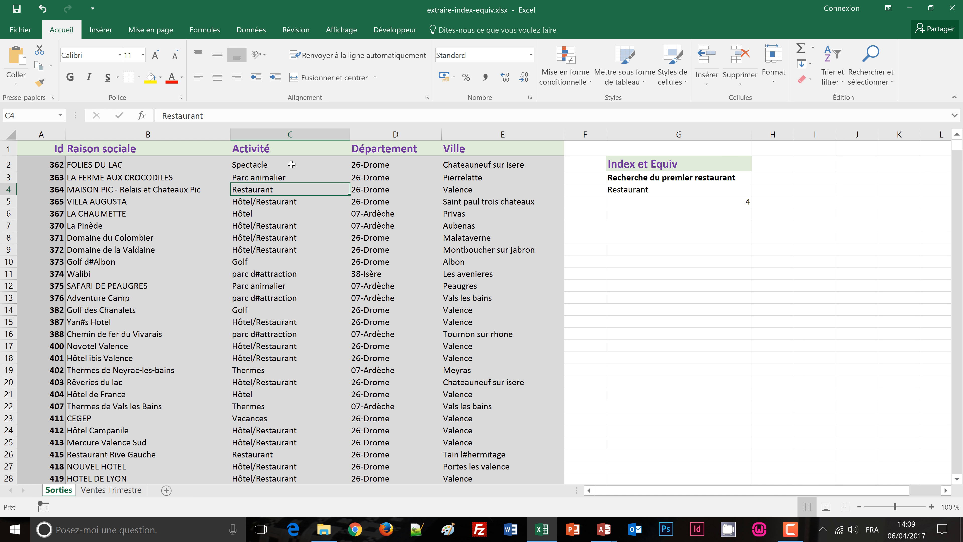
# Step: On the Ventes Trimestre sheet, choose 22/01/2017 as the date in H7 of the Informations Ventes table
pyautogui.click(117, 492)
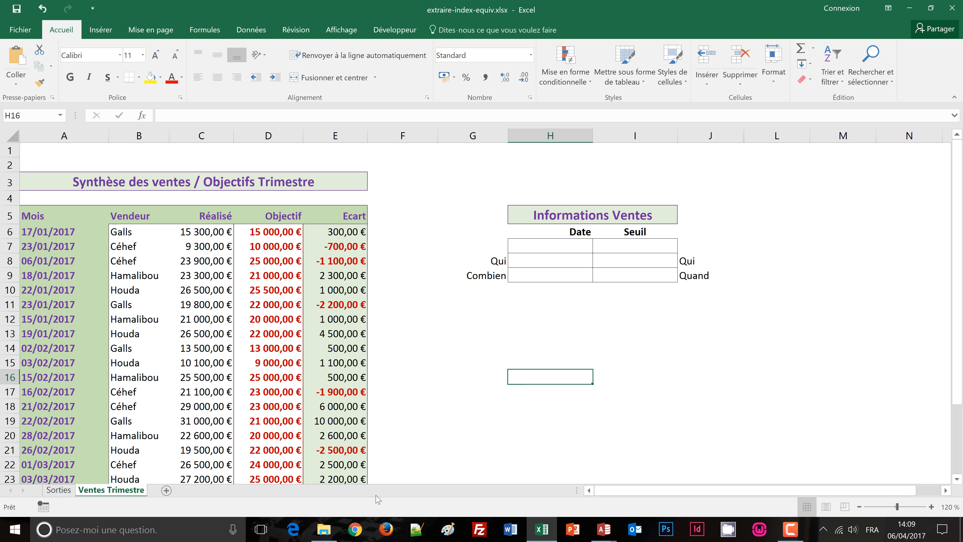
pyautogui.click(553, 325)
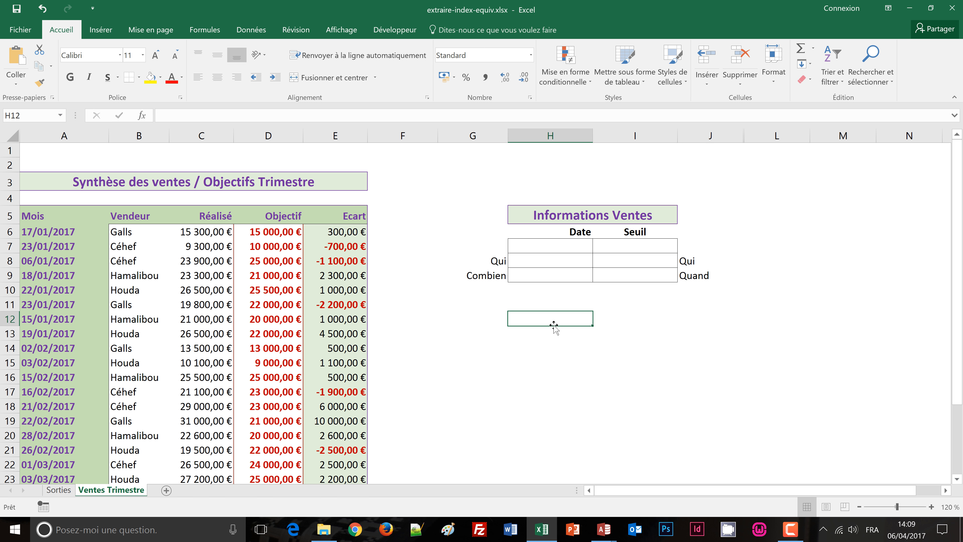
pyautogui.click(558, 260)
pyautogui.click(573, 244)
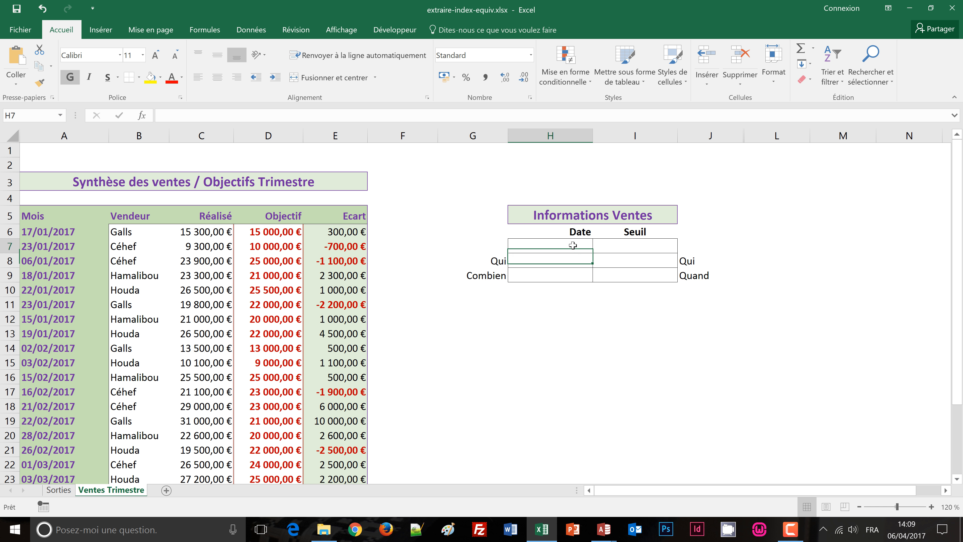
pyautogui.click(558, 264)
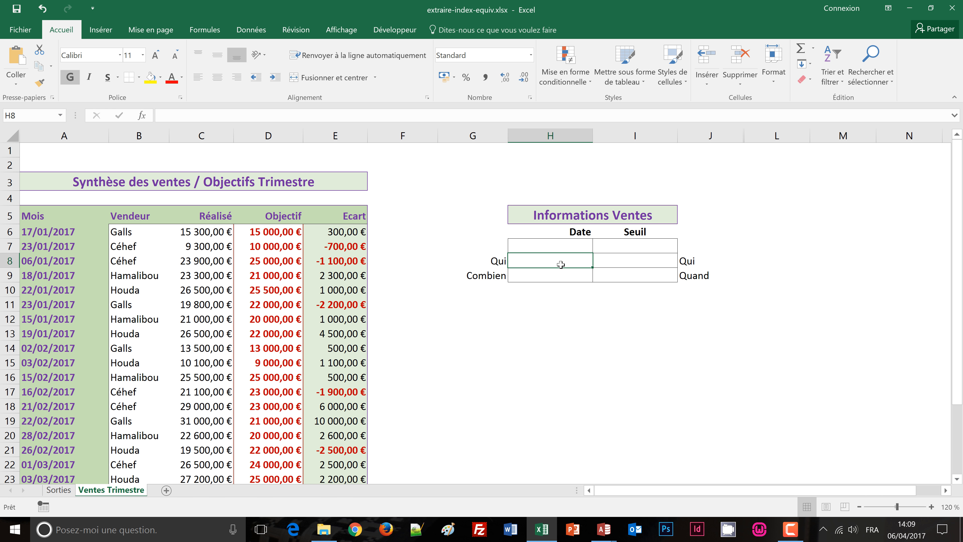
pyautogui.click(565, 275)
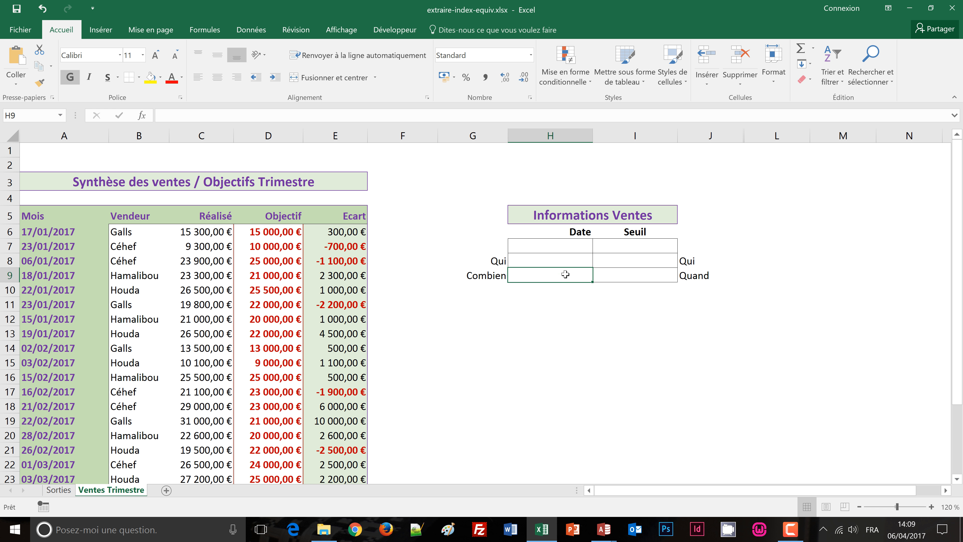
pyautogui.click(583, 247)
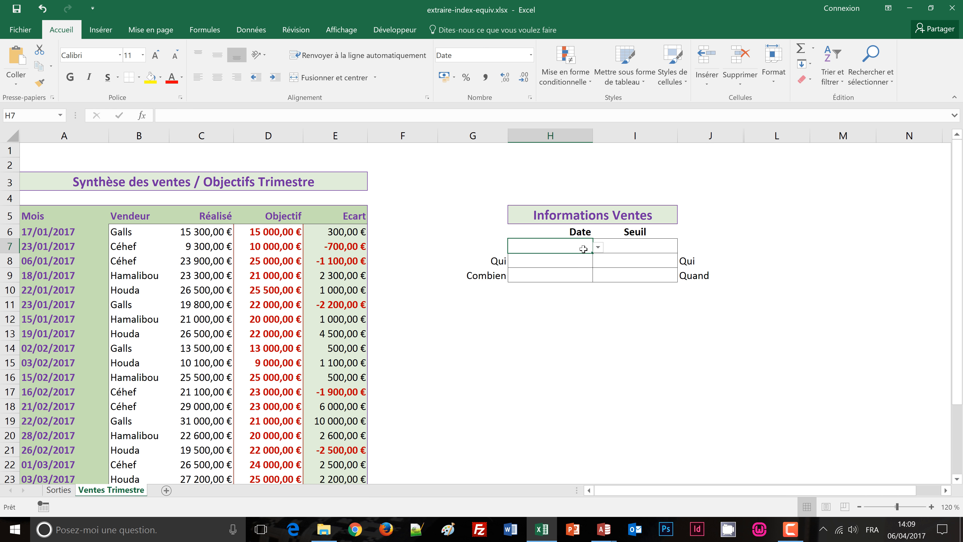
pyautogui.click(598, 247)
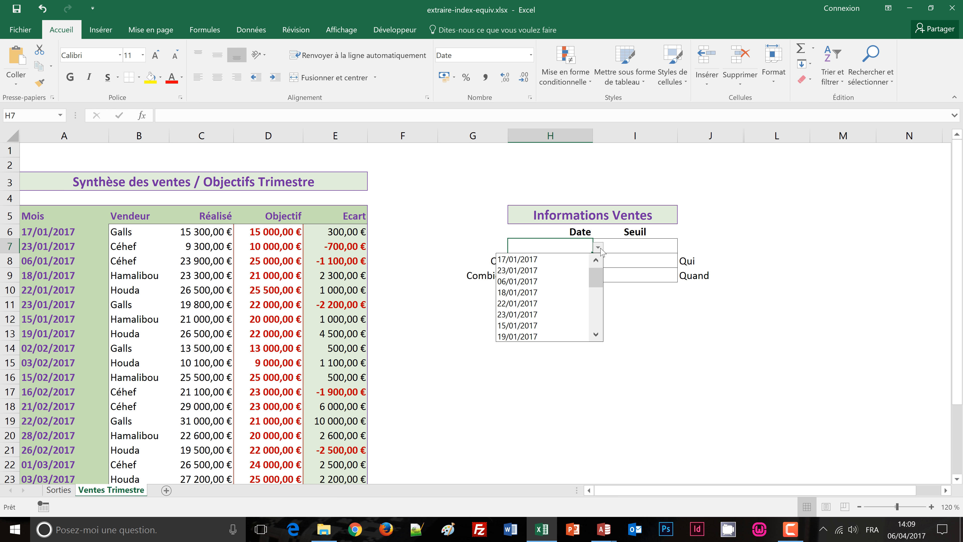
pyautogui.click(535, 303)
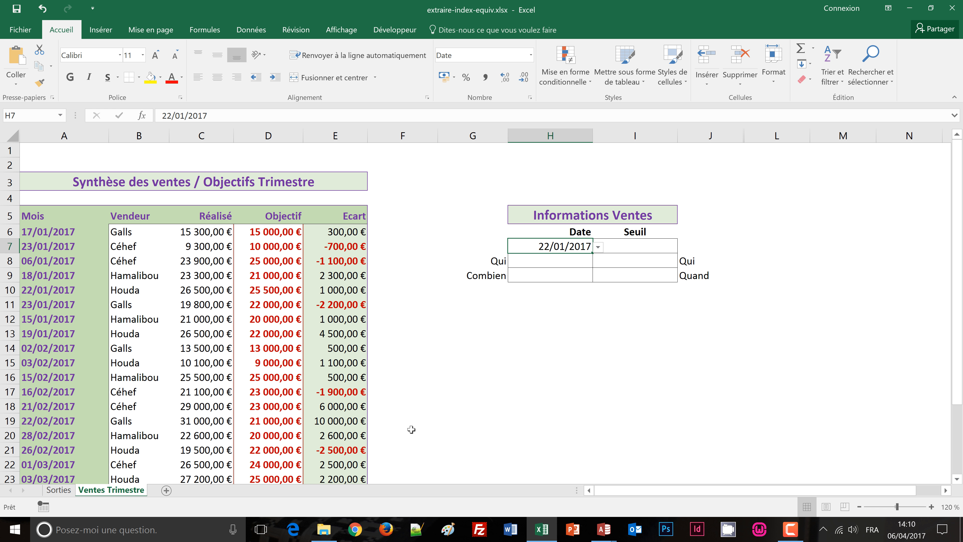
# Step: Begin an INDEX formula in H8, the Qui cell under the date, with the sales table A5:E29 as matrix
pyautogui.click(535, 264)
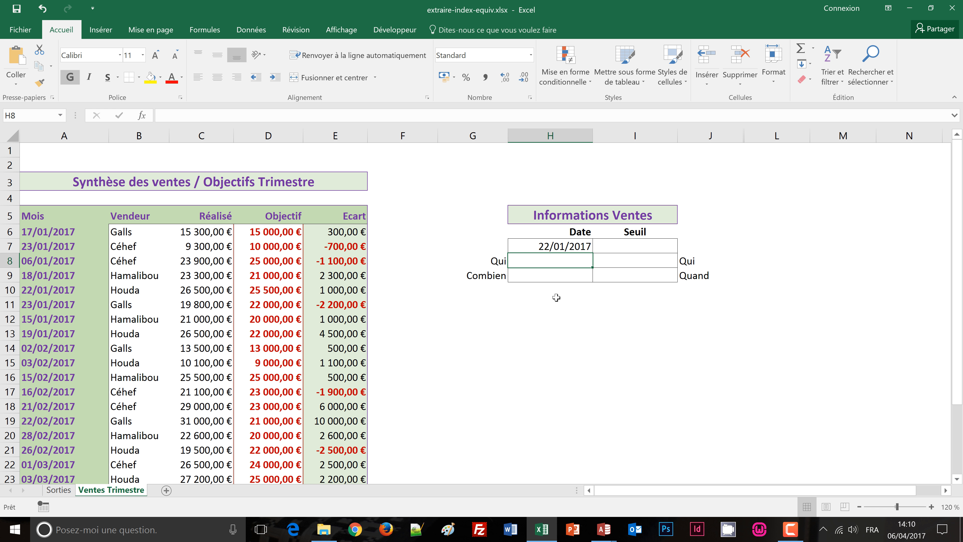
pyautogui.write('=')
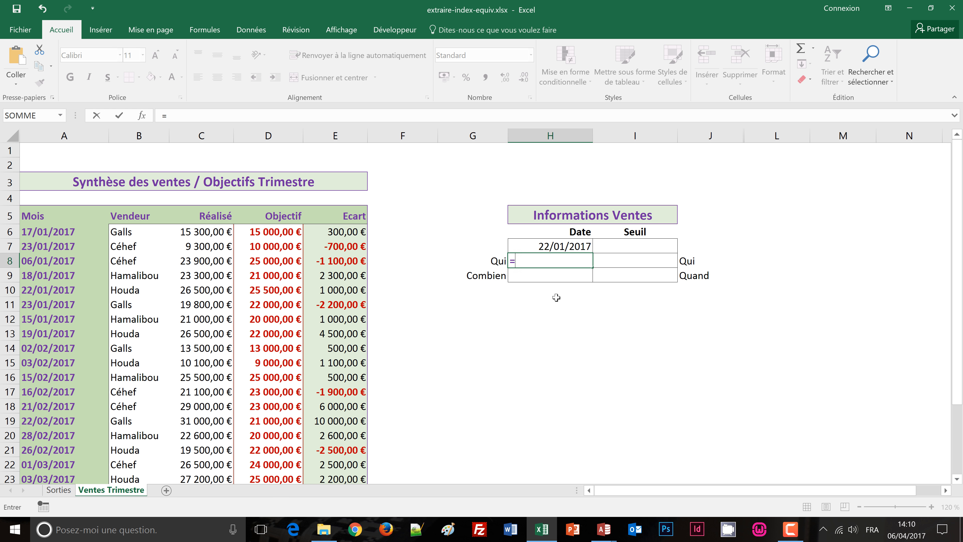
pyautogui.write('in')
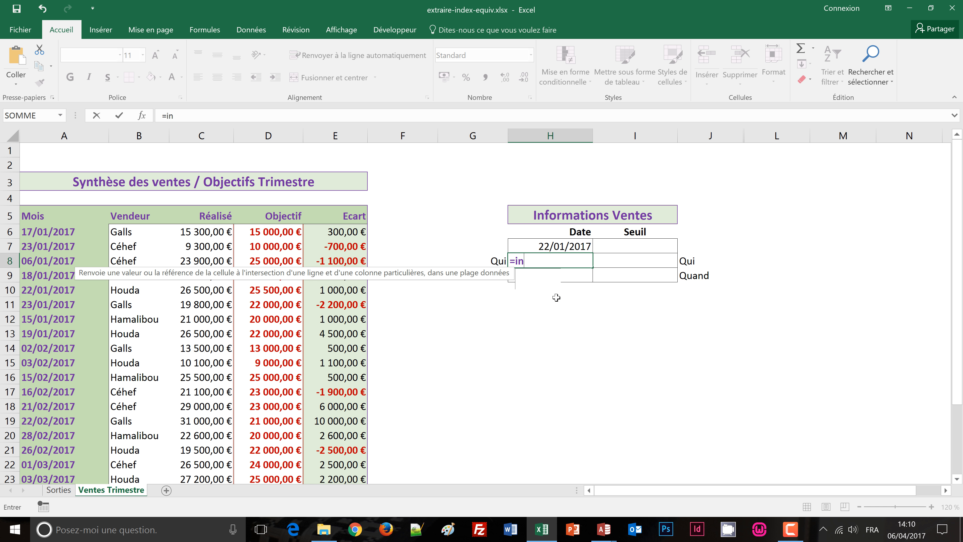
pyautogui.write('dex(')
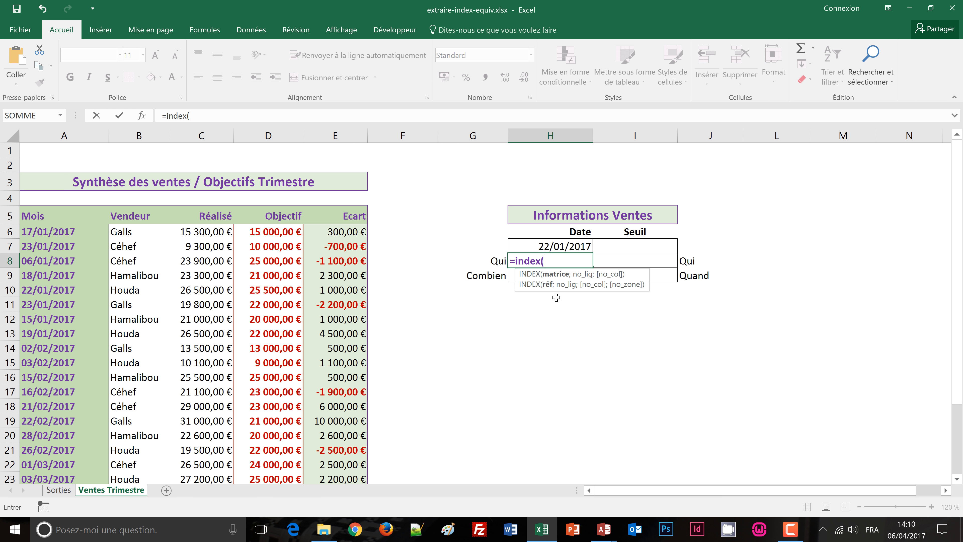
pyautogui.click(39, 216)
pyautogui.scroll(-2, 331, 391)
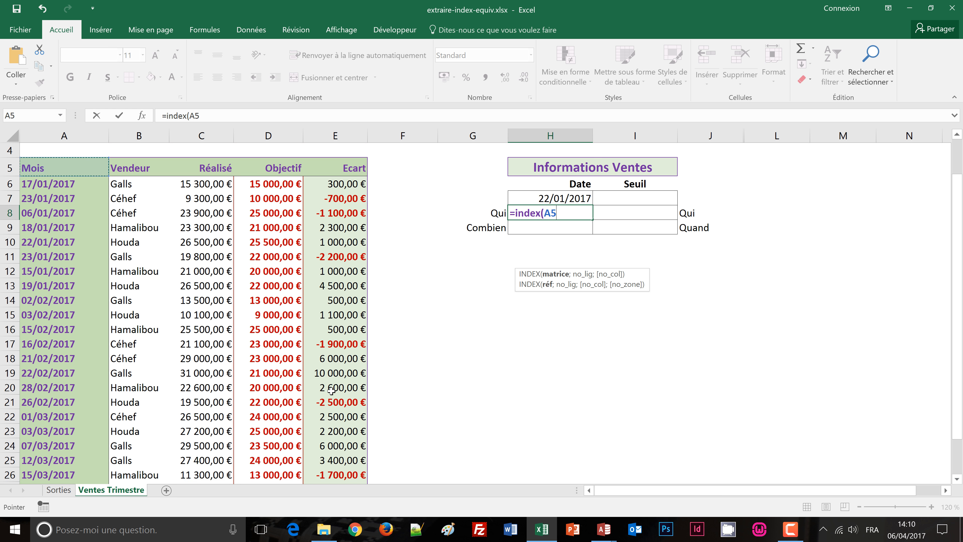
pyautogui.keyDown('shift'); pyautogui.click(347, 471); pyautogui.keyUp('shift')
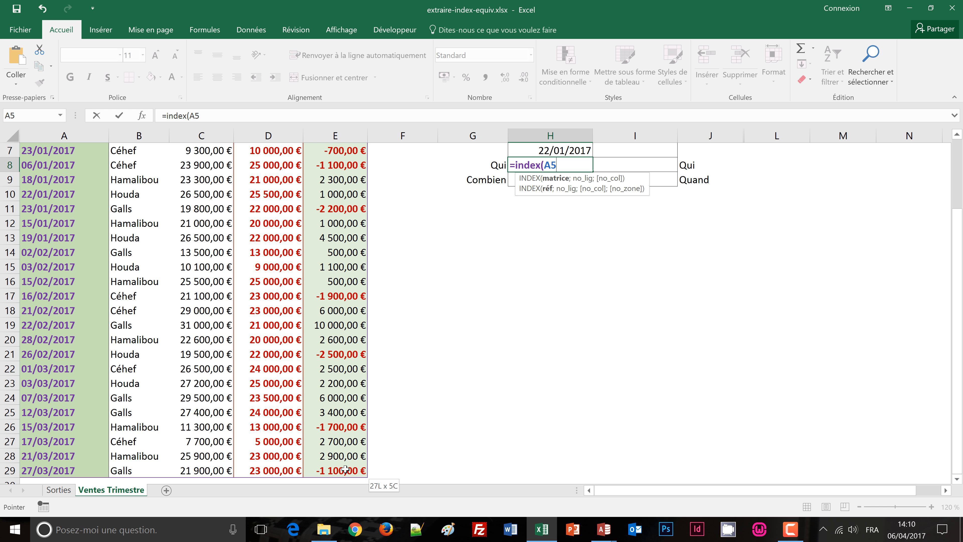
pyautogui.scroll(2, 498, 438)
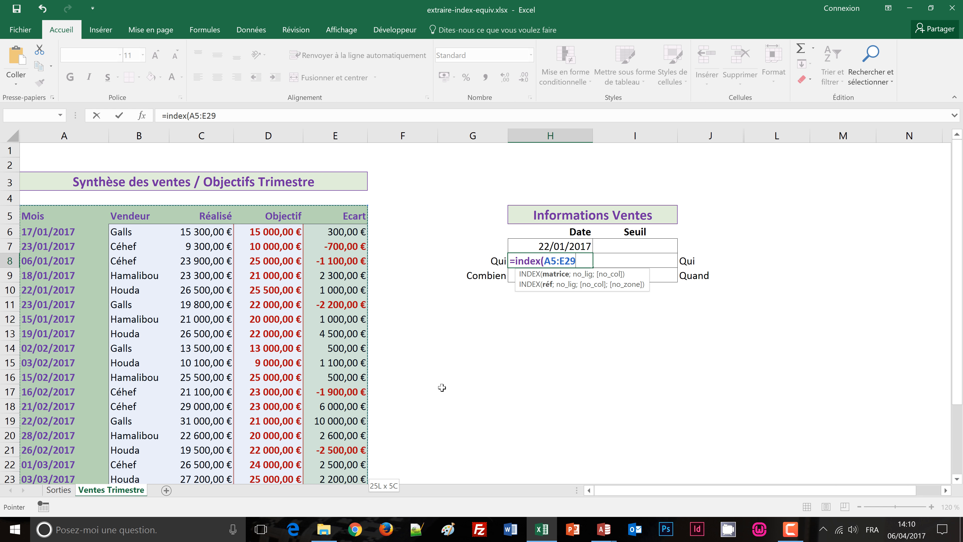
pyautogui.write(';')
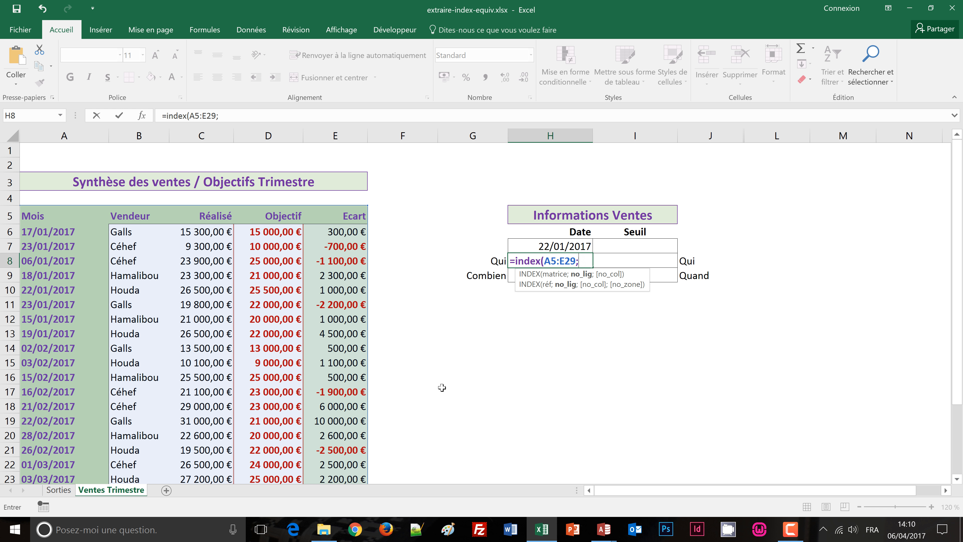
# Step: Nest an EQUIV function as the row argument of the INDEX formula, with the date in H7 as lookup value
pyautogui.write('equi')
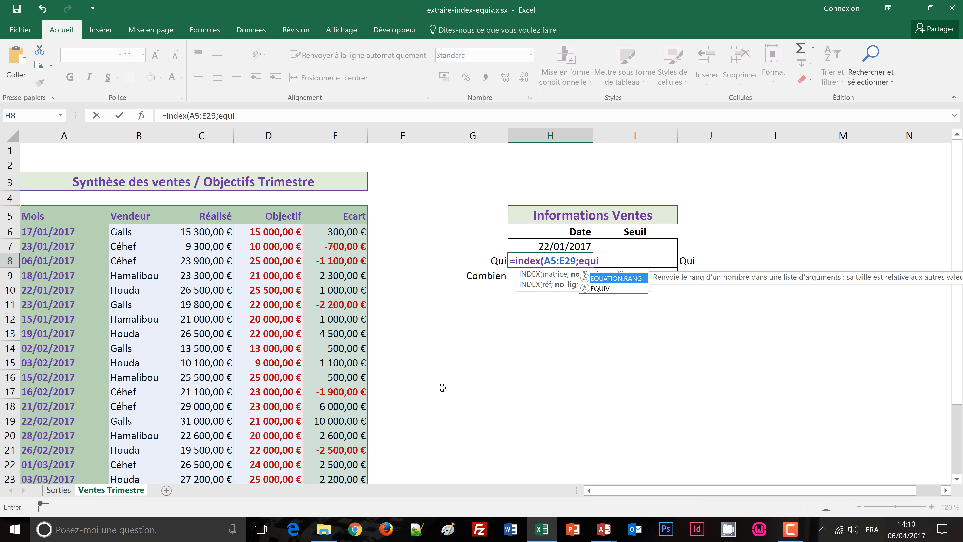
pyautogui.write('v(')
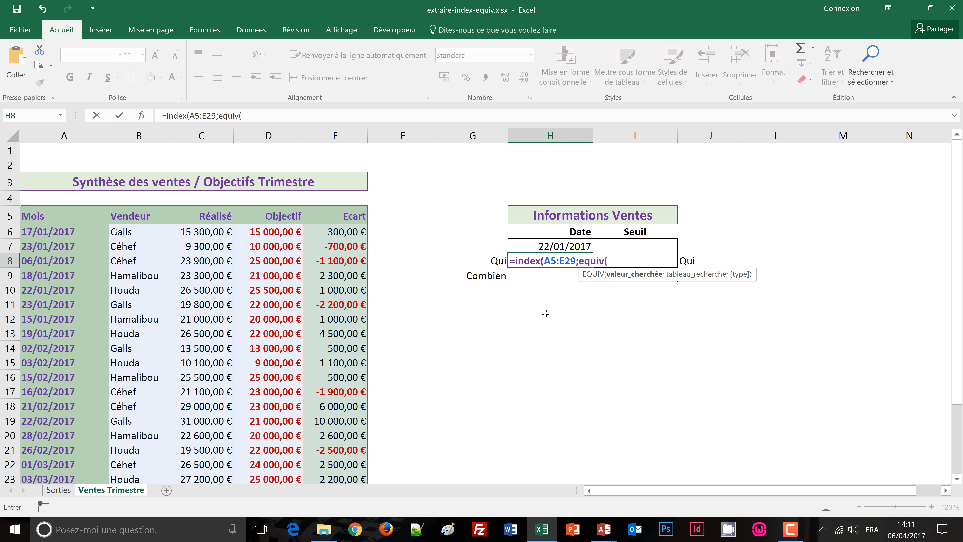
pyautogui.click(557, 243)
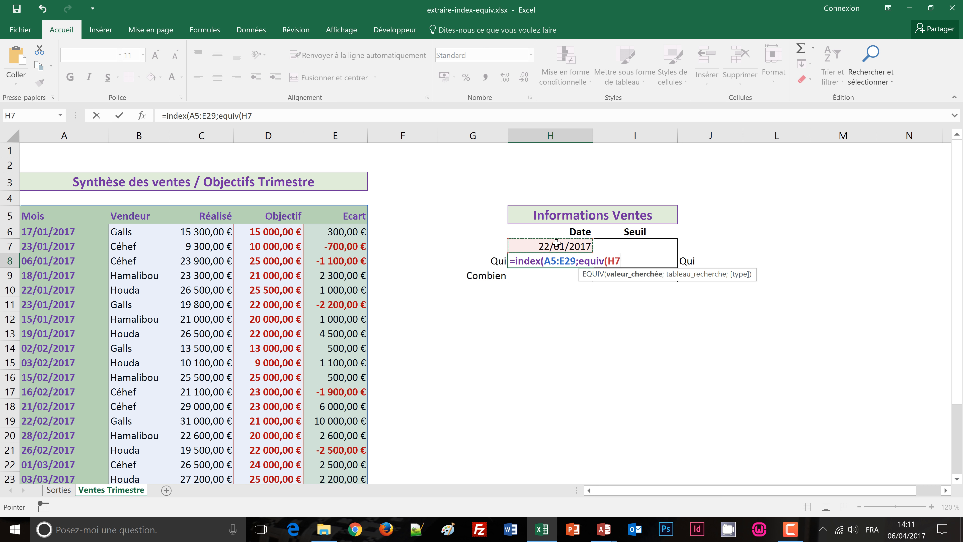
pyautogui.write(';')
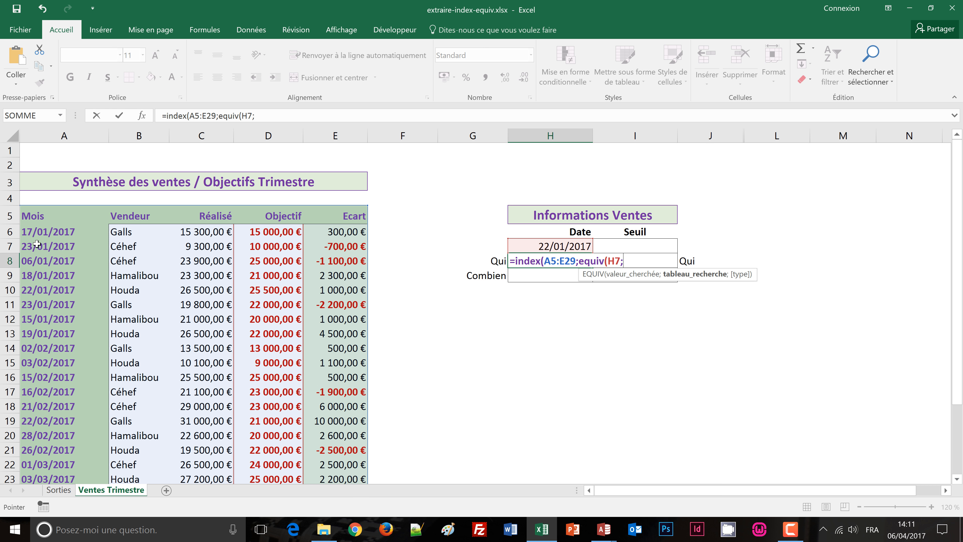
pyautogui.click(32, 232)
pyautogui.scroll(-1, 52, 391)
pyautogui.scroll(-1, 51, 394)
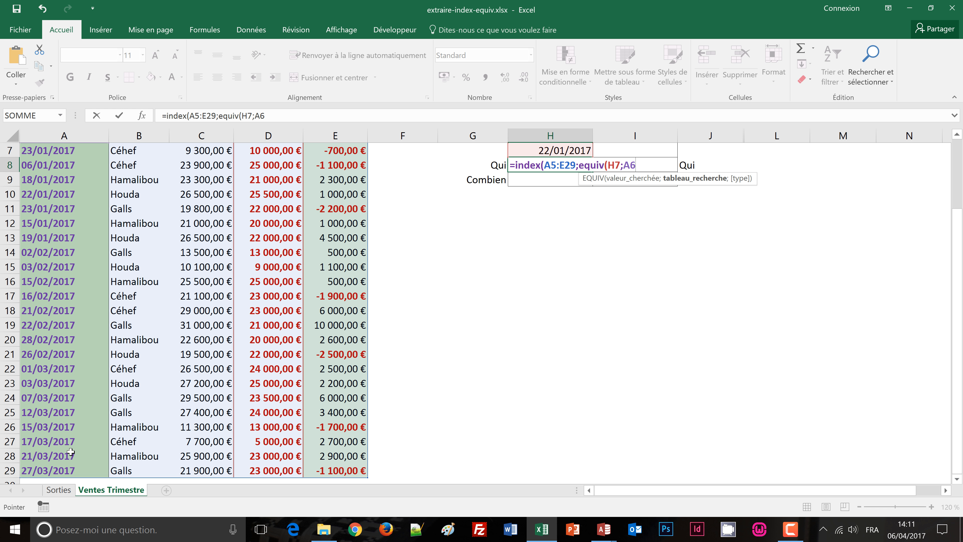
pyautogui.scroll(1, 71, 451)
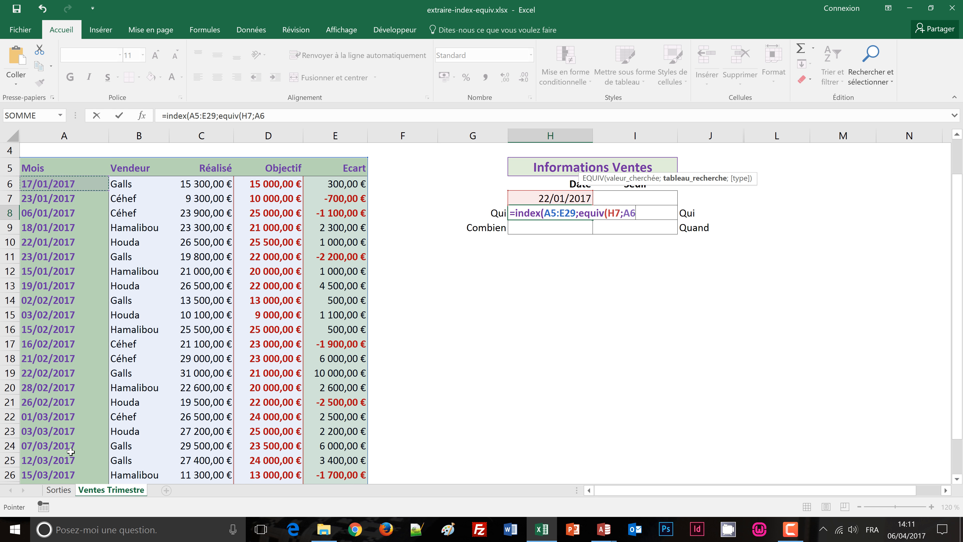
# Step: Set the nested EQUIV function's lookup range to A5:A29 and its match type to 0 (Correspondance exacte)
pyautogui.click(50, 170)
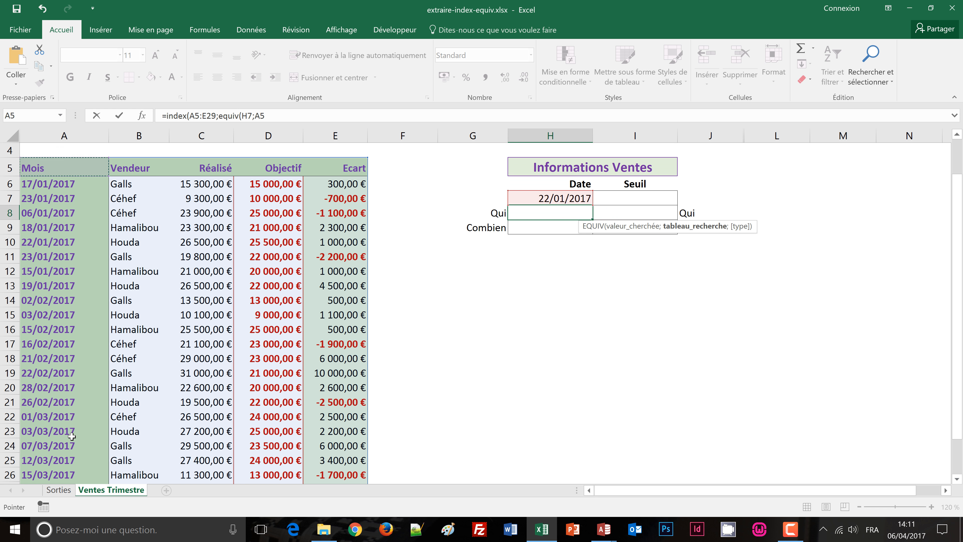
pyautogui.scroll(-2, 72, 437)
pyautogui.scroll(-1, 72, 437)
pyautogui.keyDown('shift'); pyautogui.click(67, 426); pyautogui.keyUp('shift')
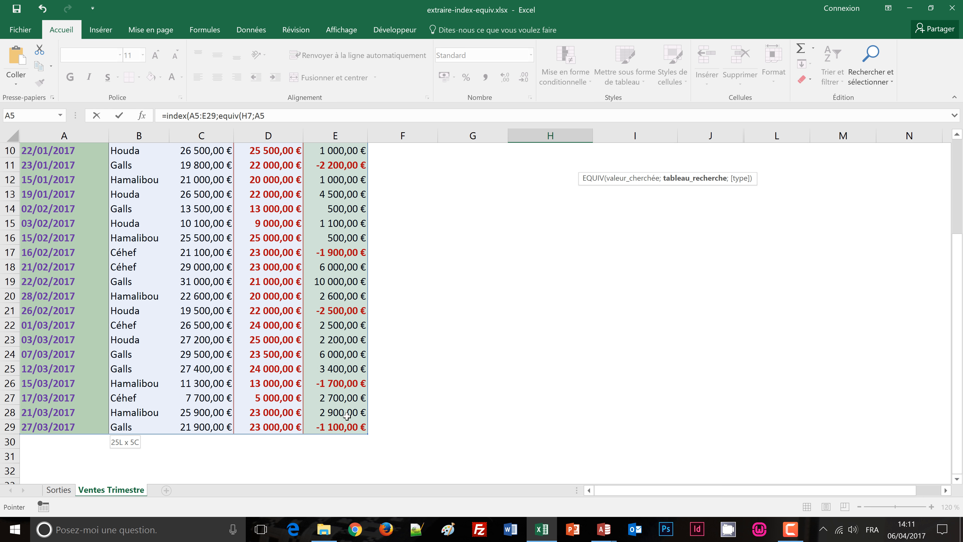
pyautogui.scroll(3, 432, 405)
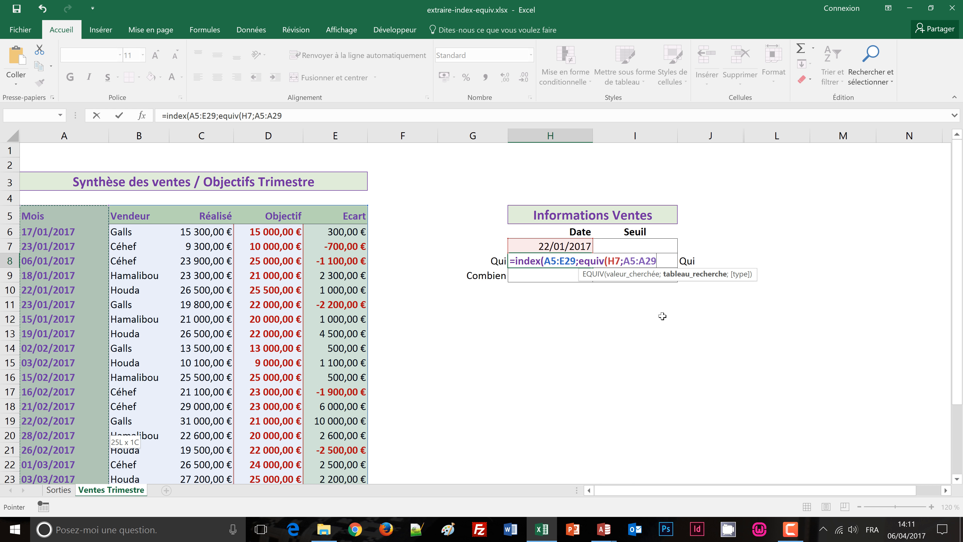
pyautogui.write(';')
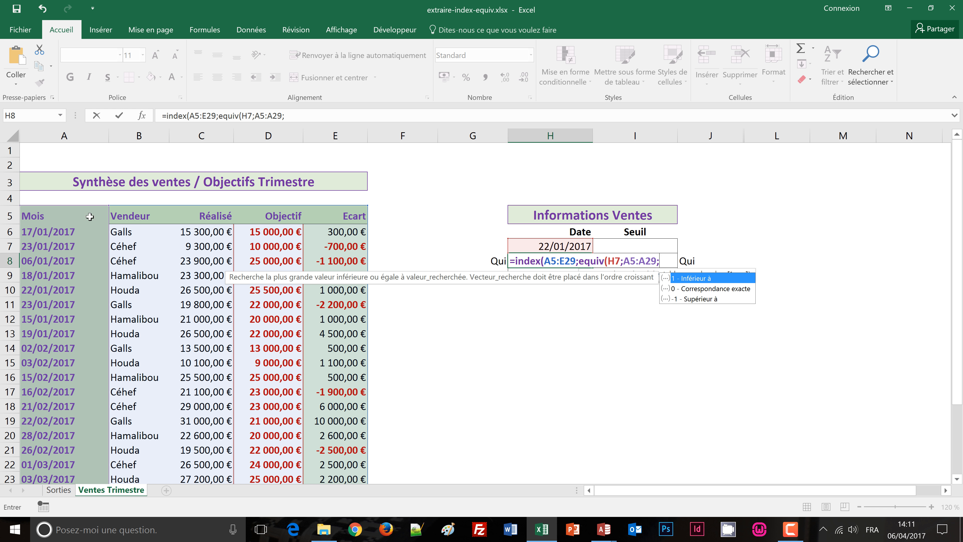
pyautogui.doubleClick(688, 289)
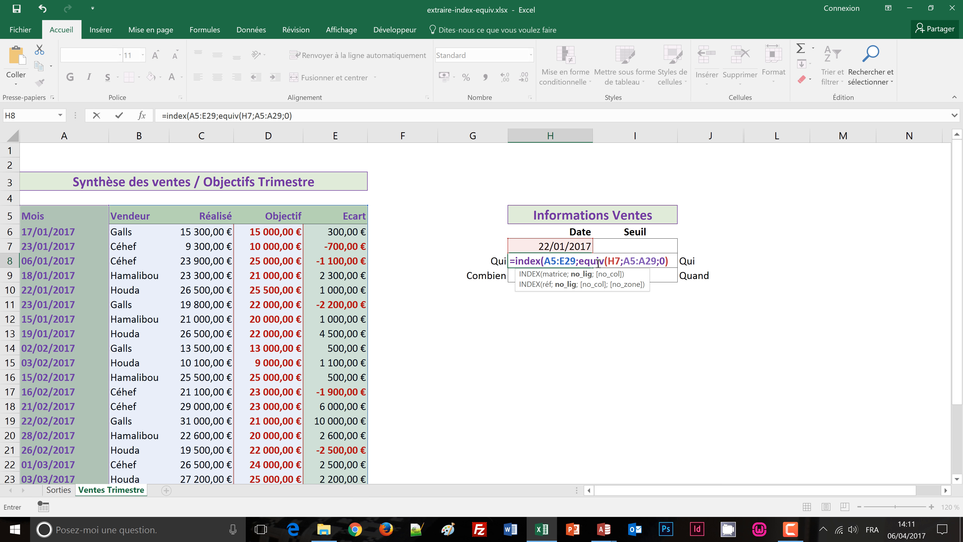
# Step: Complete the INDEX formula in H8 with column number 2, giving =INDEX(A5:E29;EQUIV(H7;A5:A29;0);2)
pyautogui.write(';')
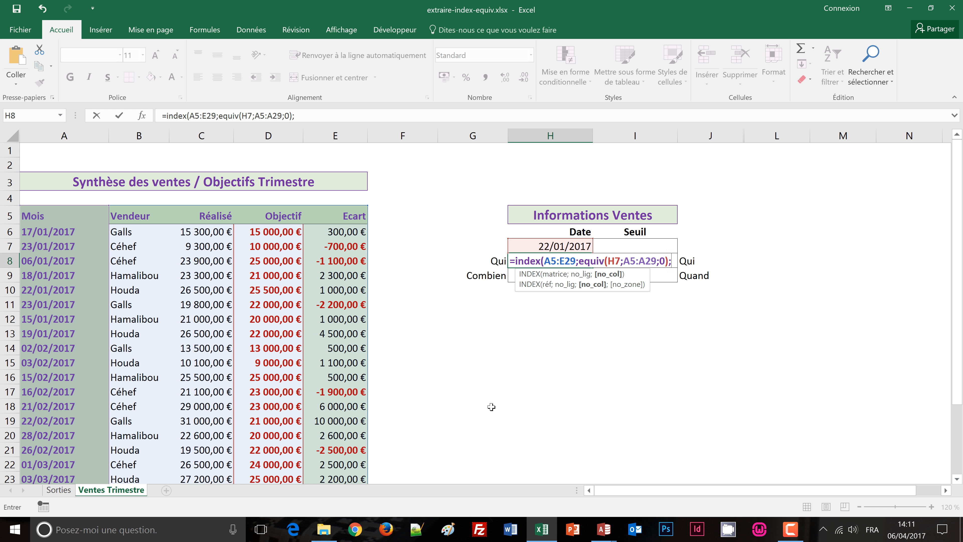
pyautogui.write('2)')
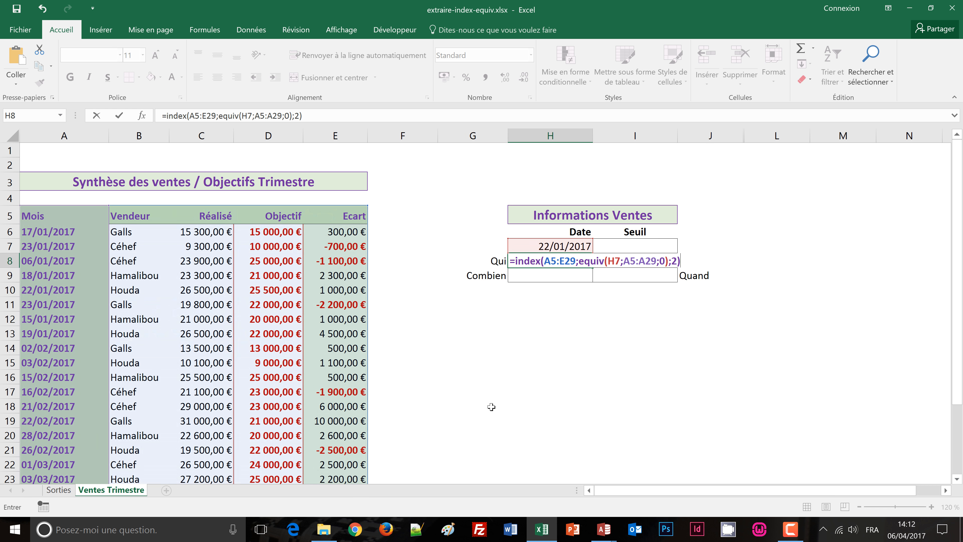
pyautogui.hotkey('ctrl', 'Return')
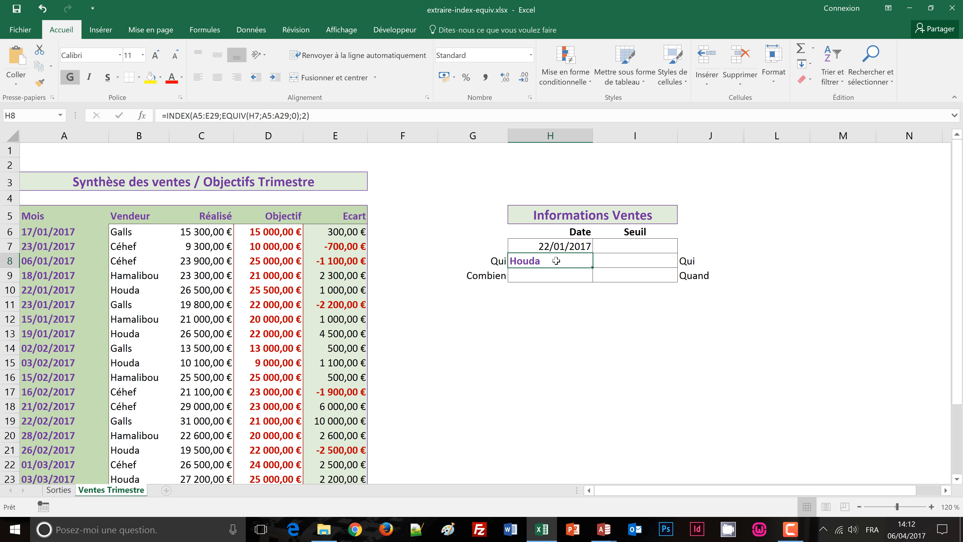
# Step: Review the arguments of the INDEX and EQUIV formula in H8 without changing it
pyautogui.click(554, 330)
pyautogui.doubleClick(536, 265)
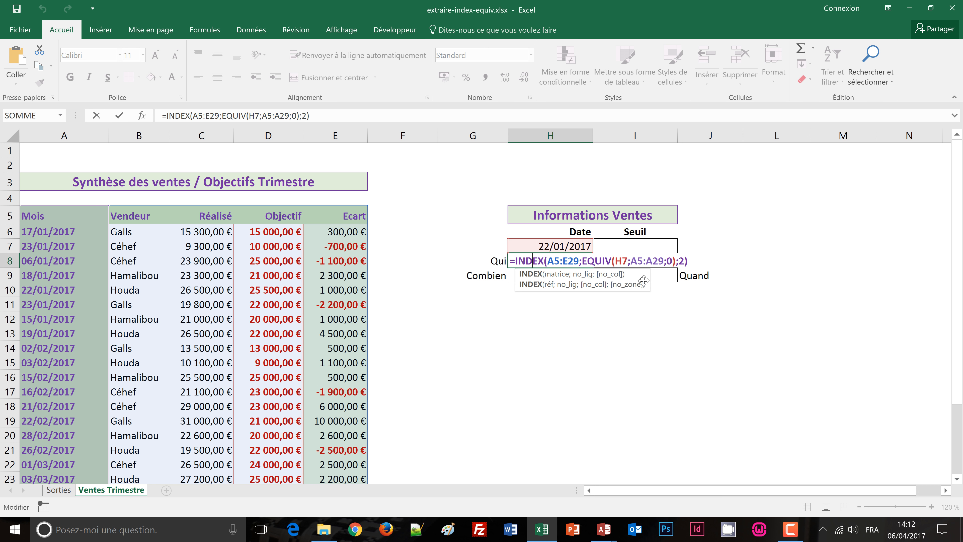
pyautogui.hotkey('ctrl', 'Return')
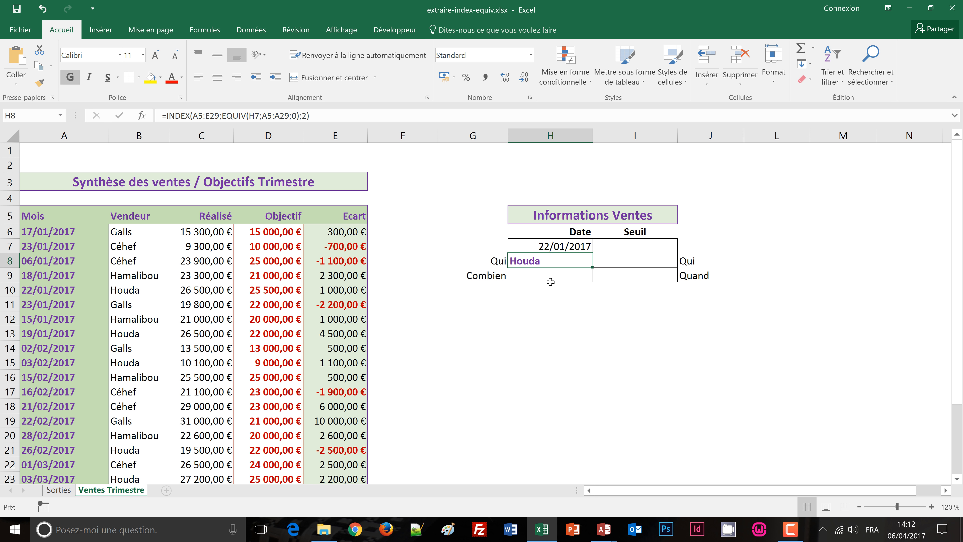
# Step: Clear the date in H7 to test the H8 formula with an empty date cell
pyautogui.click(573, 247)
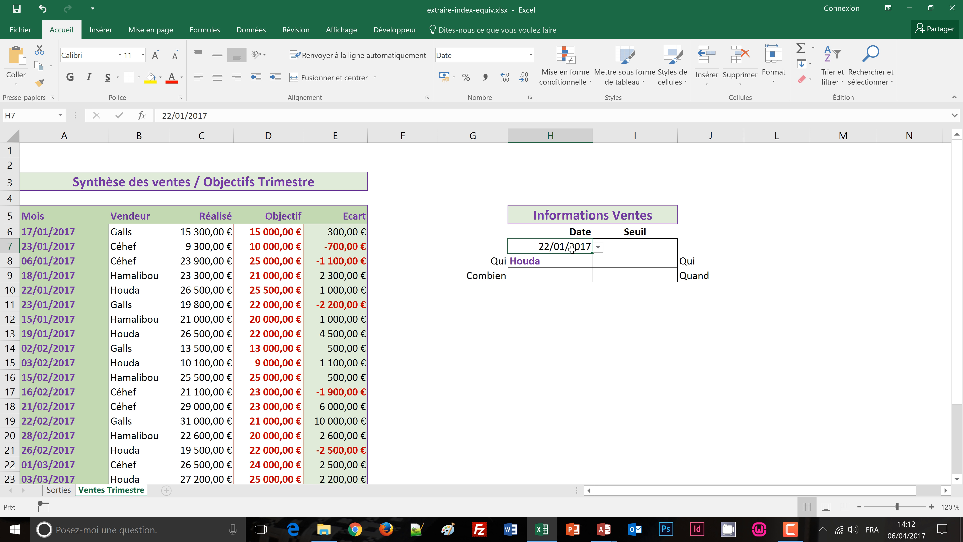
pyautogui.press('Delete')
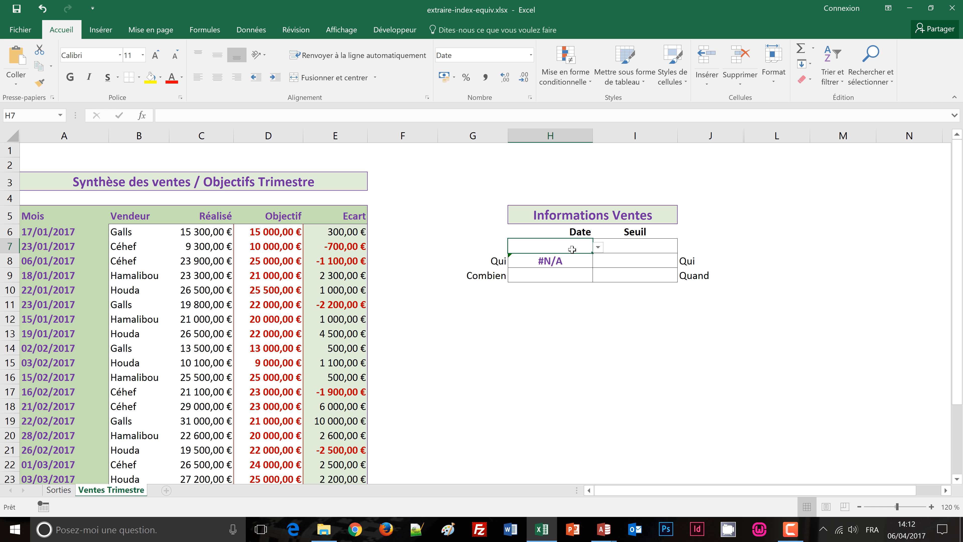
# Step: Insert a SI function before INDEX in the H8 formula, with the test H7<>"" and the existing INDEX as value if true
pyautogui.click(569, 262)
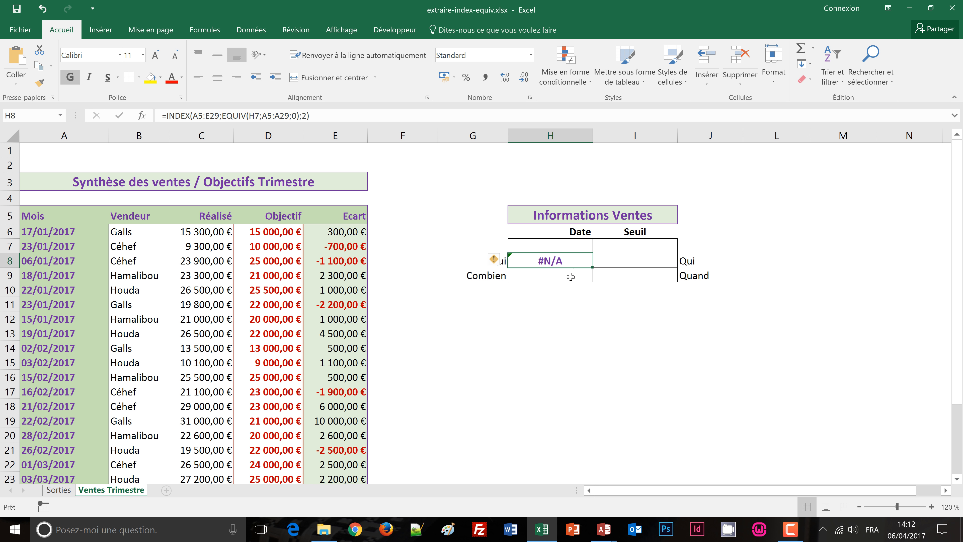
pyautogui.click(177, 118)
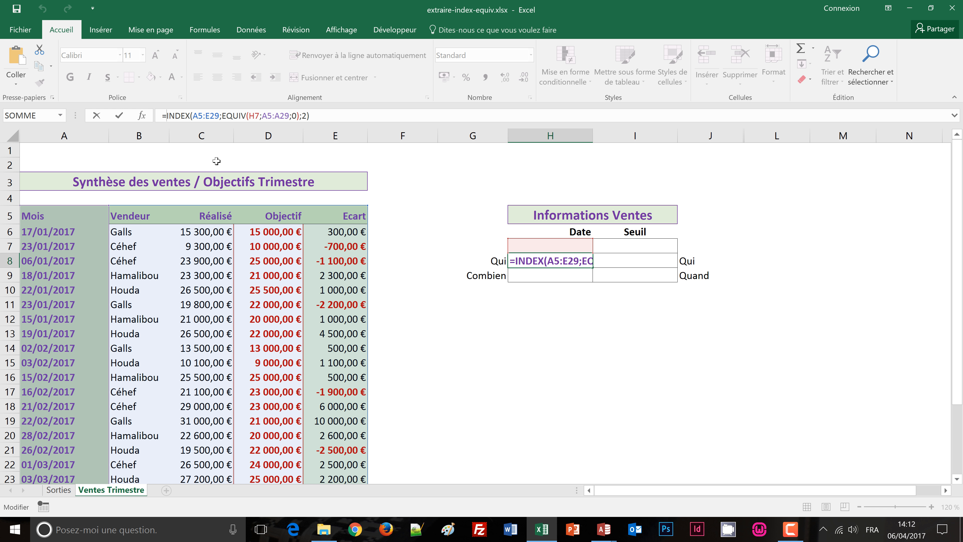
pyautogui.write('si(')
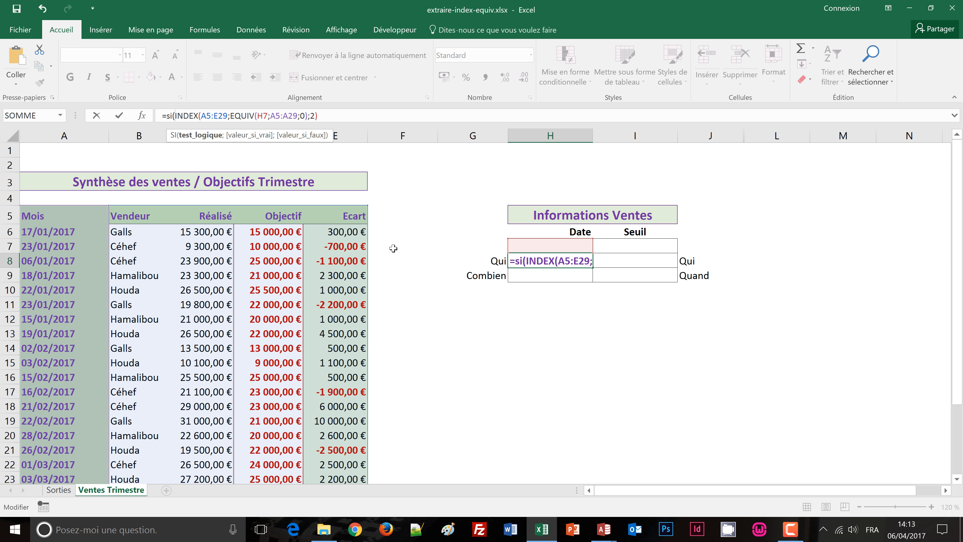
pyautogui.click(542, 246)
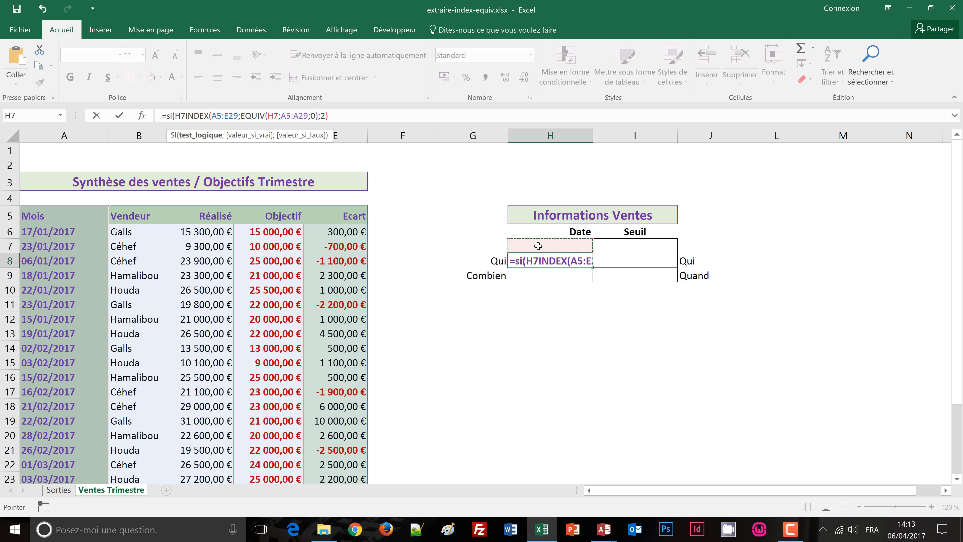
pyautogui.write('<>')
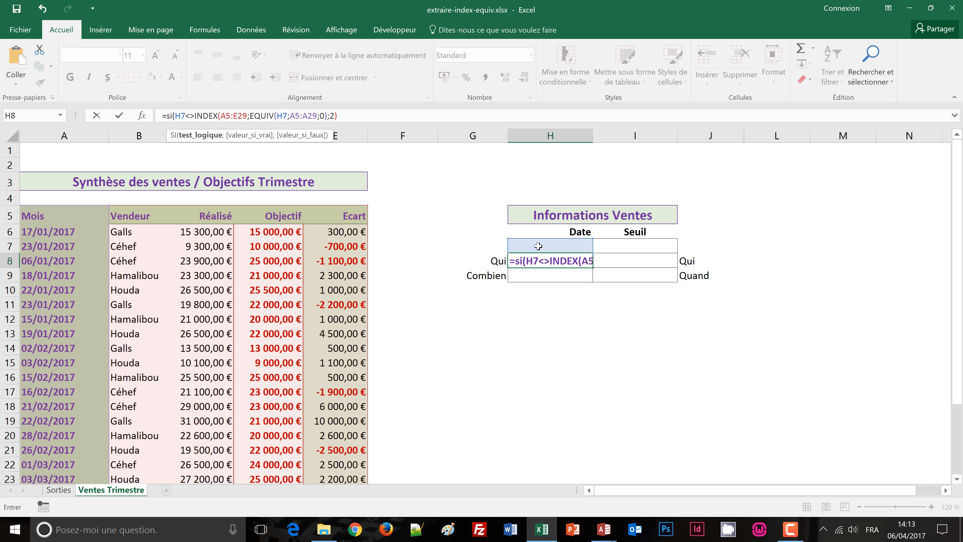
pyautogui.write('""')
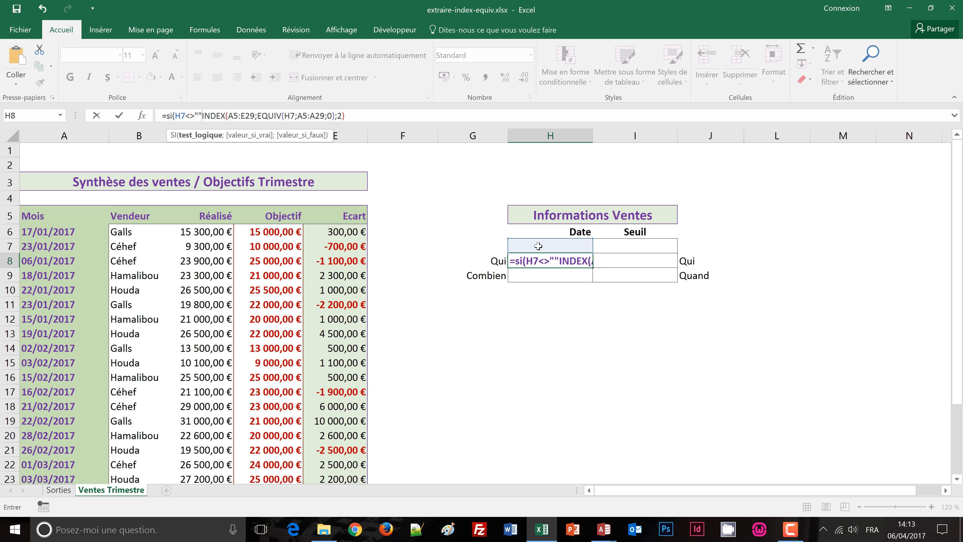
pyautogui.write(';')
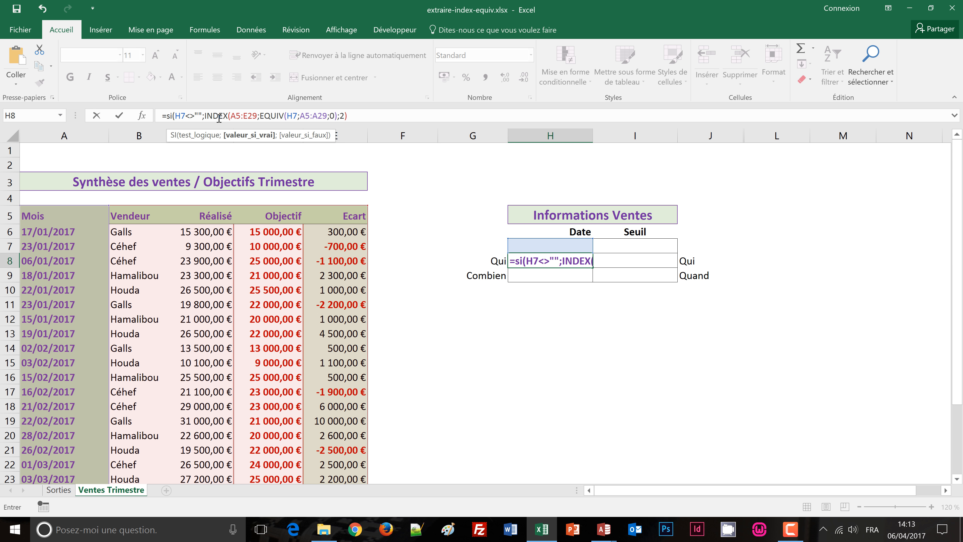
# Step: Complete the SI formula in H8 with "" as value if false, giving =SI(H7<>"";INDEX(A5:E29;EQUIV(H7;A5:A29;0);2);"")
pyautogui.click(360, 115)
pyautogui.write(';')
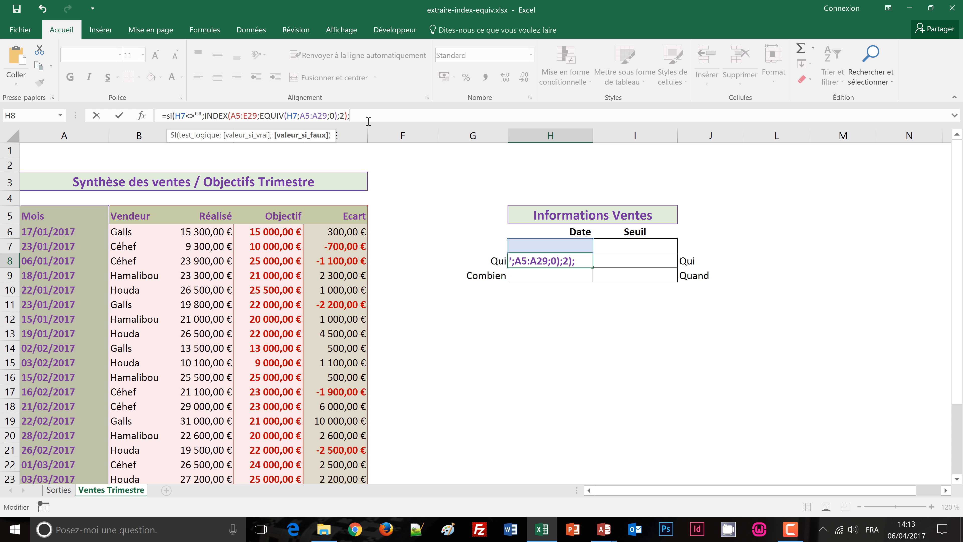
pyautogui.write('"")')
pyautogui.hotkey('ctrl', 'Return')
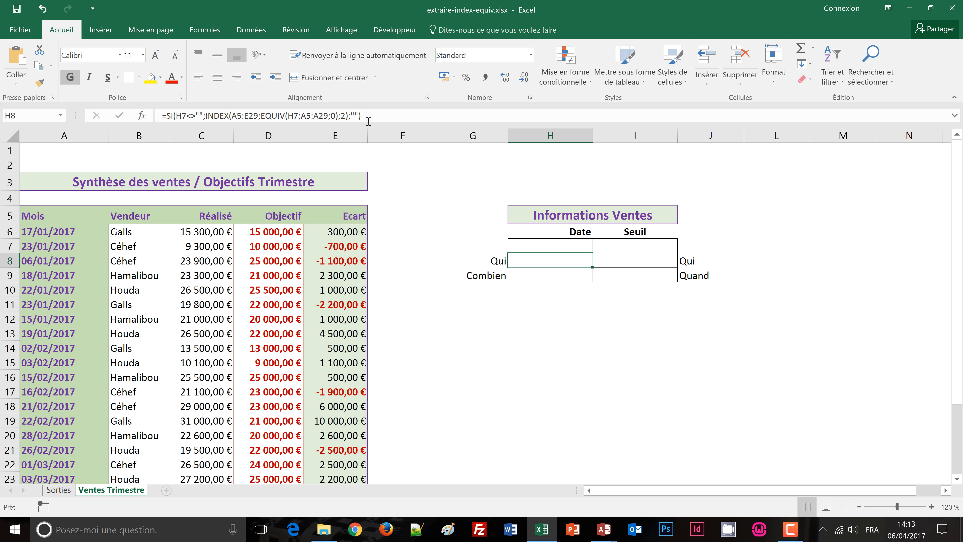
# Step: Choose the date 06/01/2017 from the list in H7
pyautogui.click(565, 248)
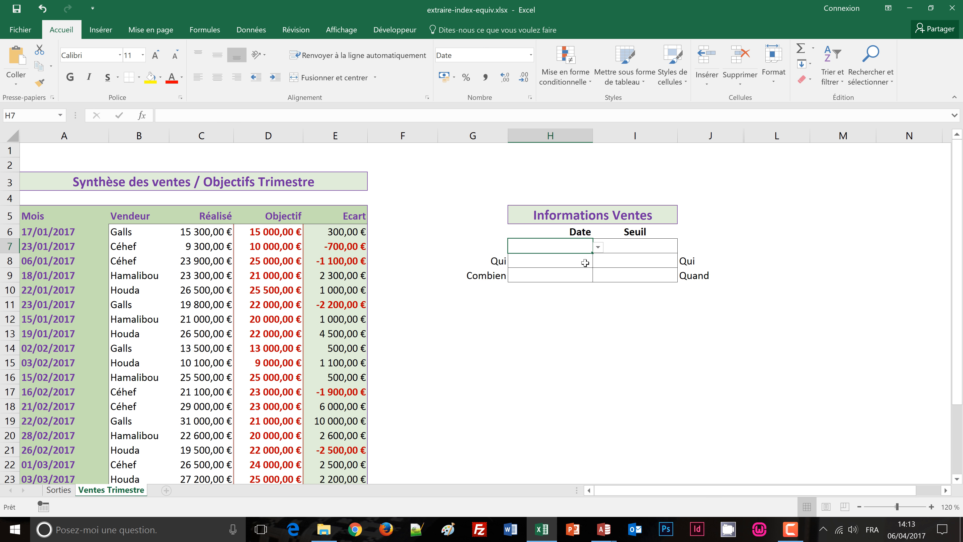
pyautogui.click(598, 247)
pyautogui.click(549, 282)
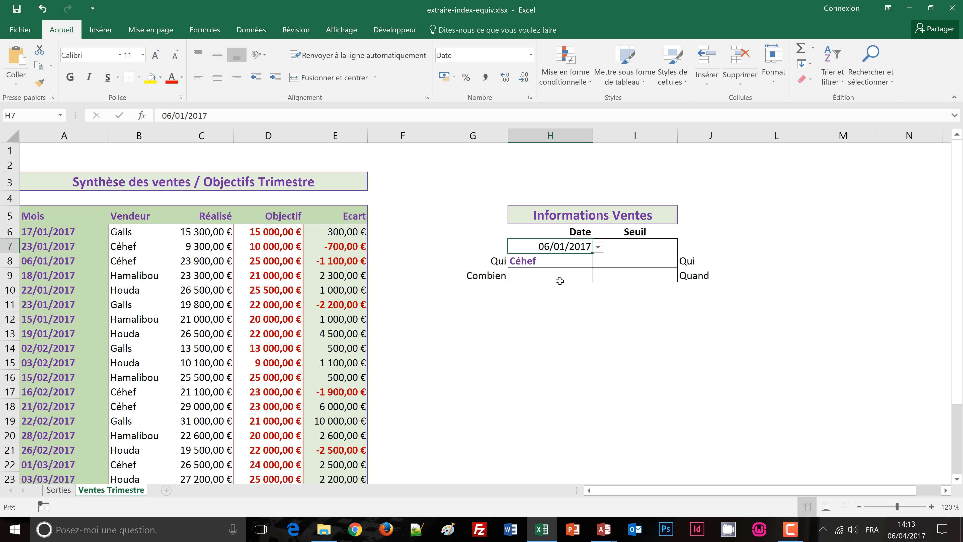
# Step: Copy the text of the H8 formula into H9, the Combien cell, keeping its references identical
pyautogui.click(541, 262)
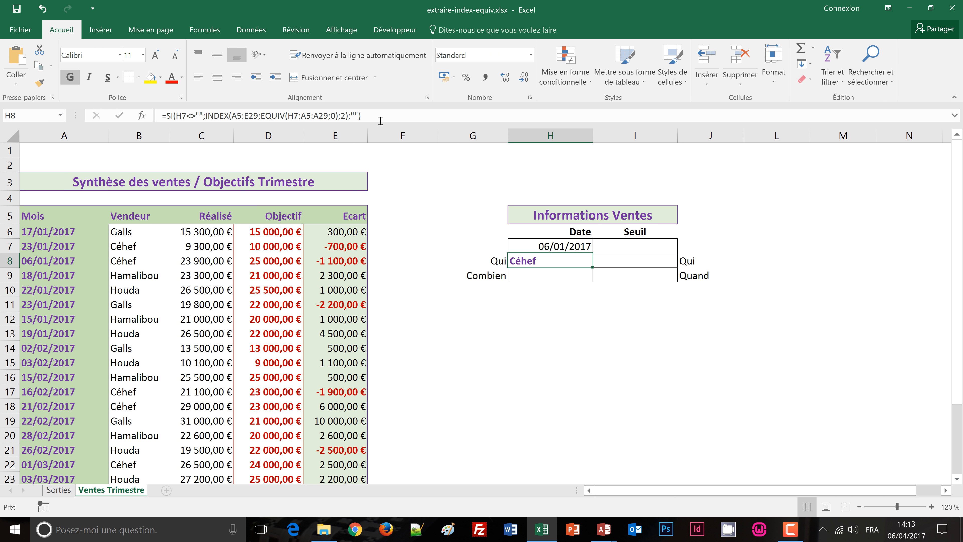
pyautogui.moveTo(376, 116); pyautogui.dragTo(157, 116)
pyautogui.hotkey('ctrl', 'c')
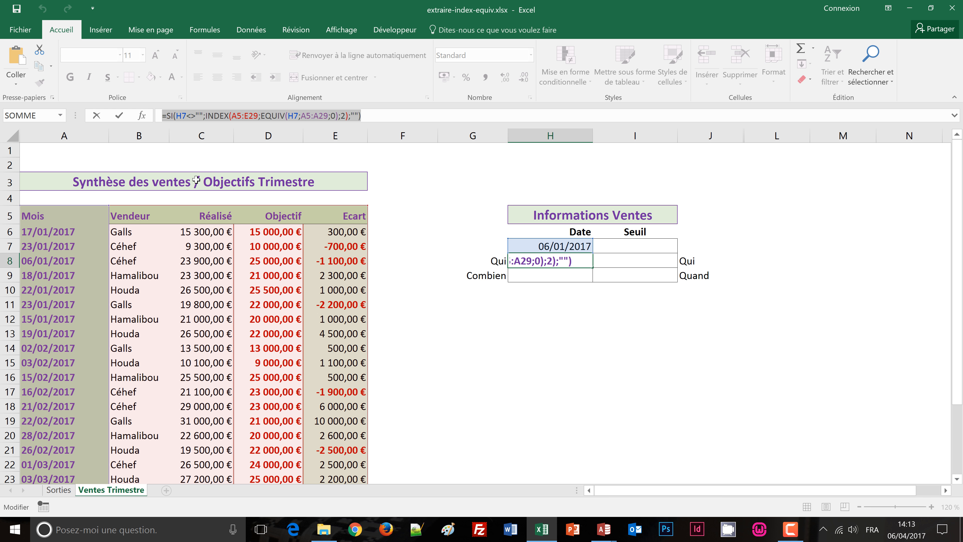
pyautogui.press('Escape')
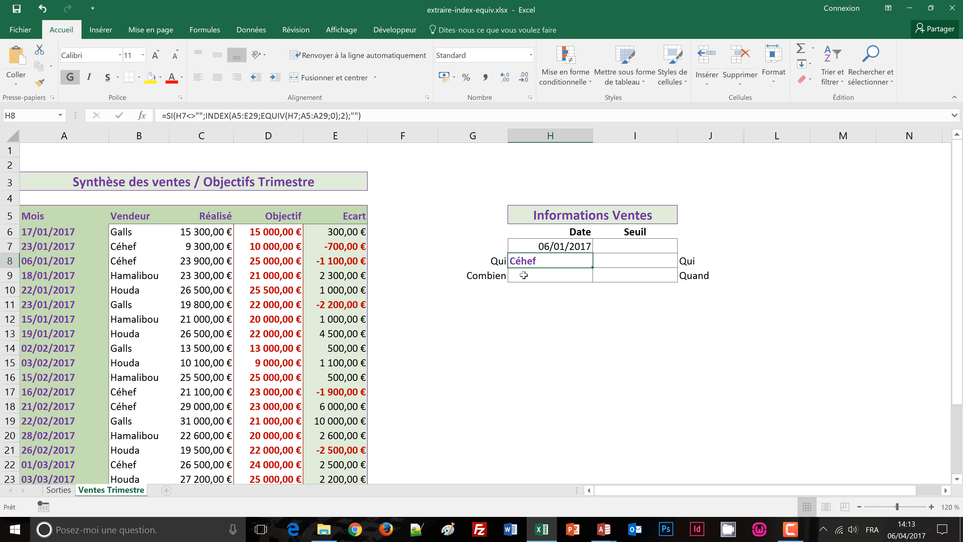
pyautogui.click(523, 275)
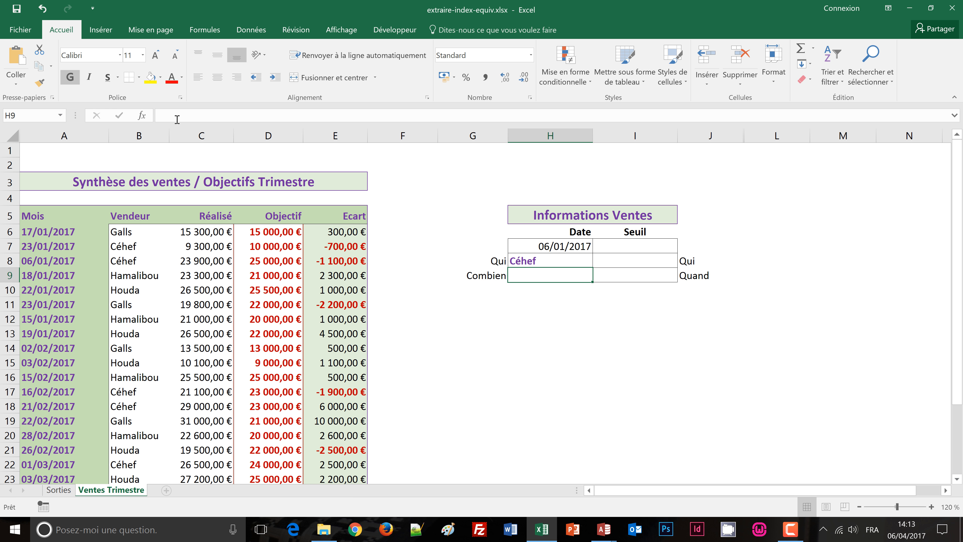
pyautogui.click(191, 119)
pyautogui.hotkey('ctrl', 'v')
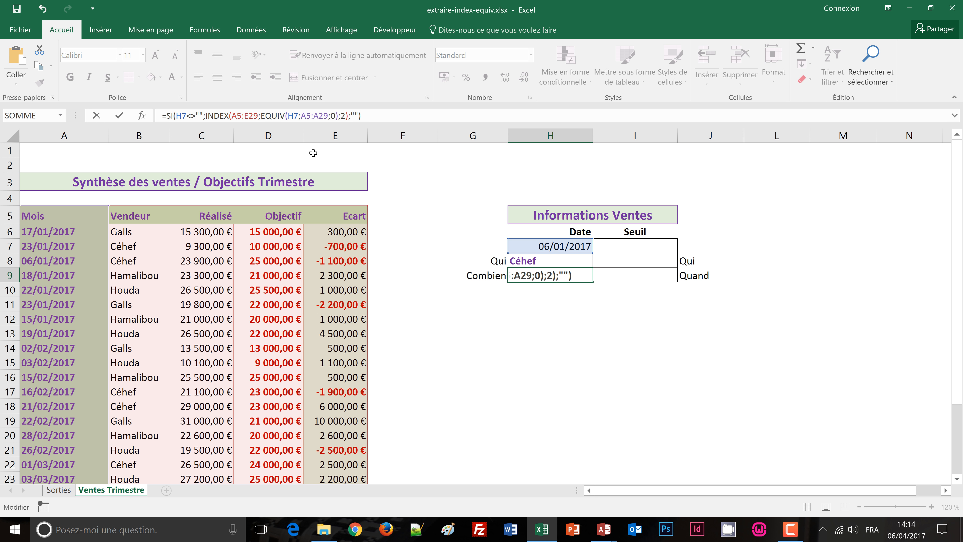
# Step: Set the INDEX column number in the H9 formula to 3 and validate it, so it returns the Réalisé amount
pyautogui.doubleClick(343, 116)
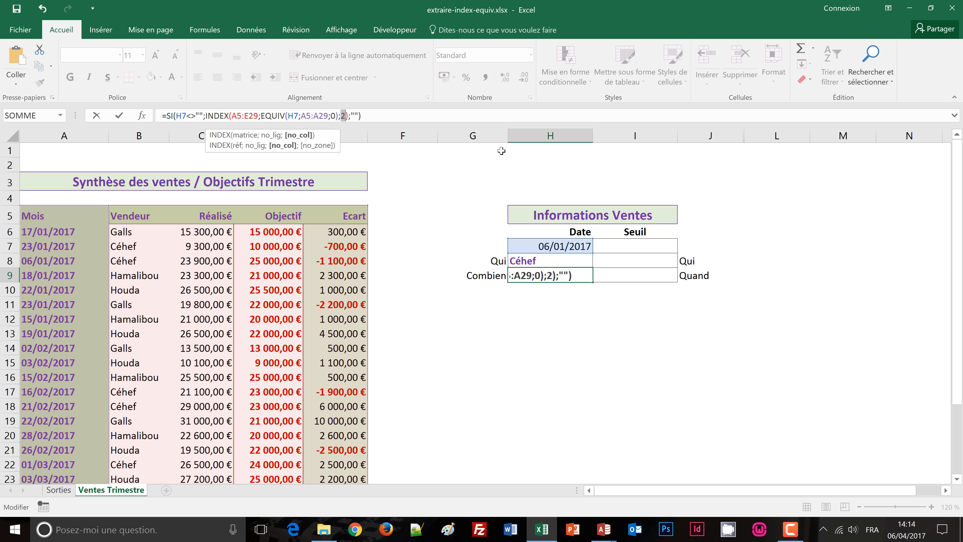
pyautogui.write('3')
pyautogui.hotkey('ctrl', 'Return')
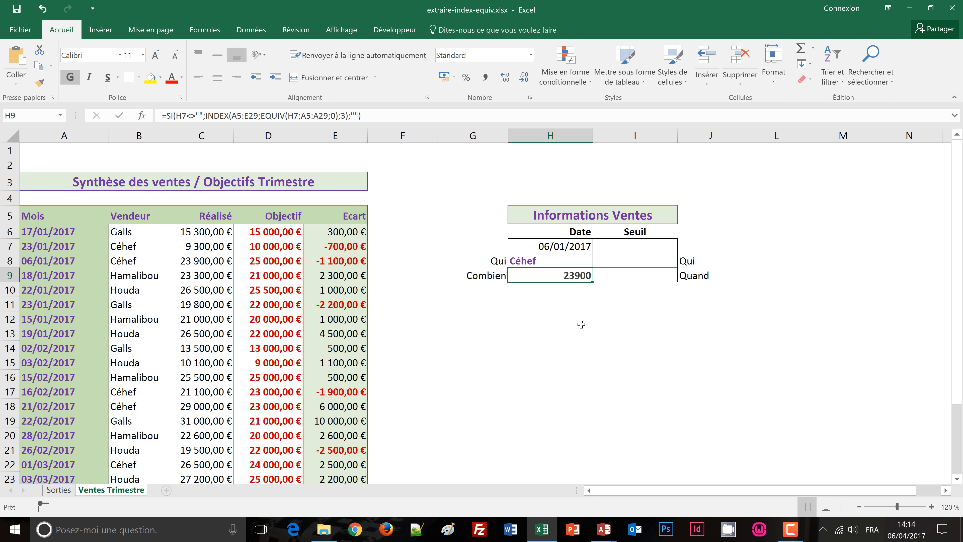
# Step: Apply the Comptabilité euro number format to the Combien amount in H9
pyautogui.click(596, 308)
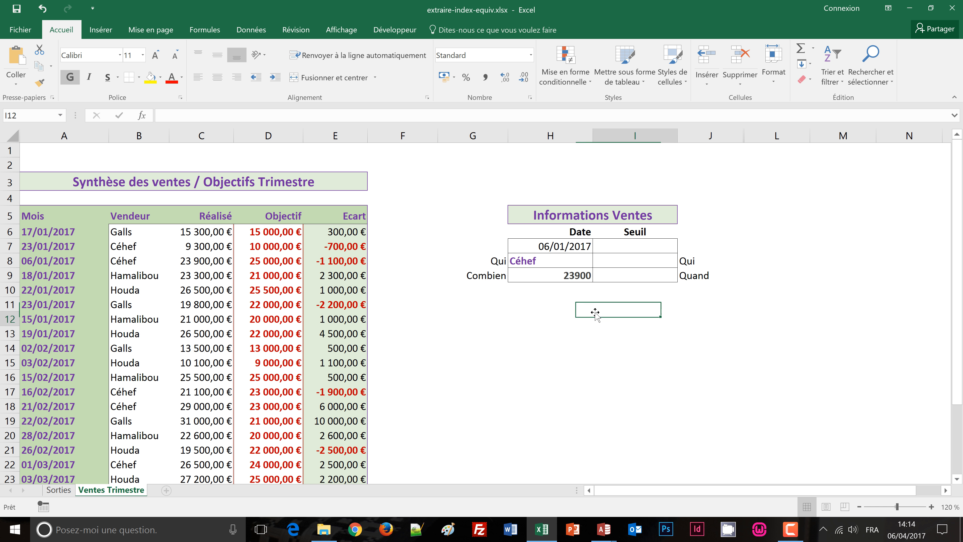
pyautogui.click(575, 277)
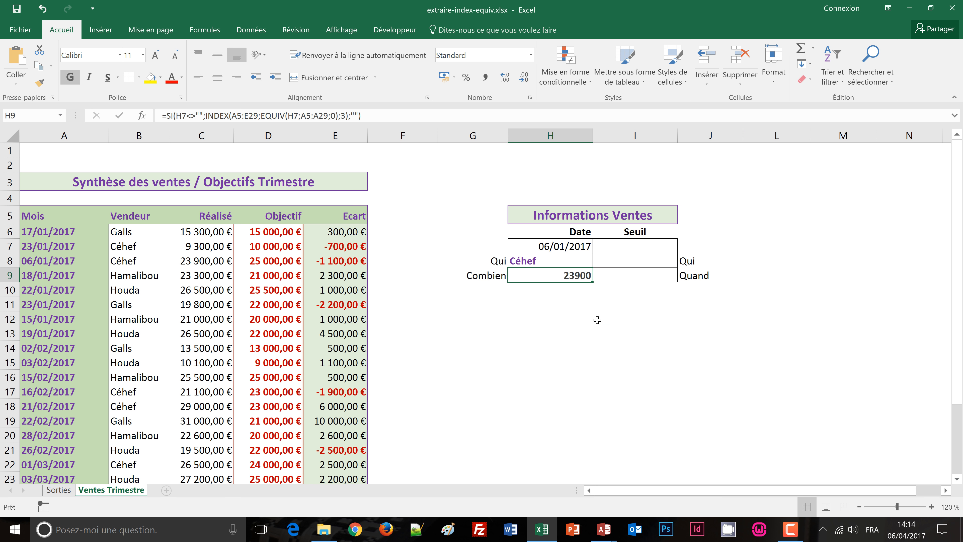
pyautogui.click(599, 320)
pyautogui.click(577, 275)
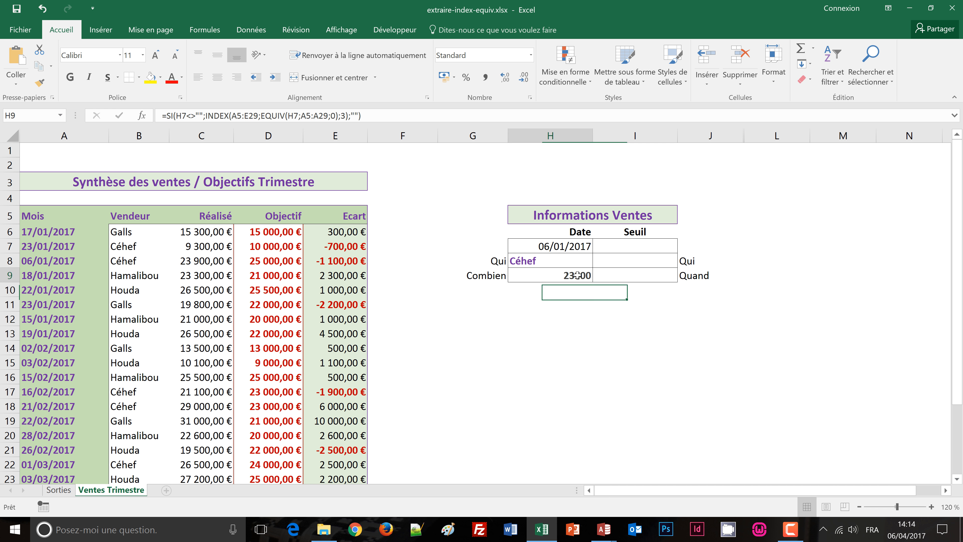
pyautogui.click(444, 76)
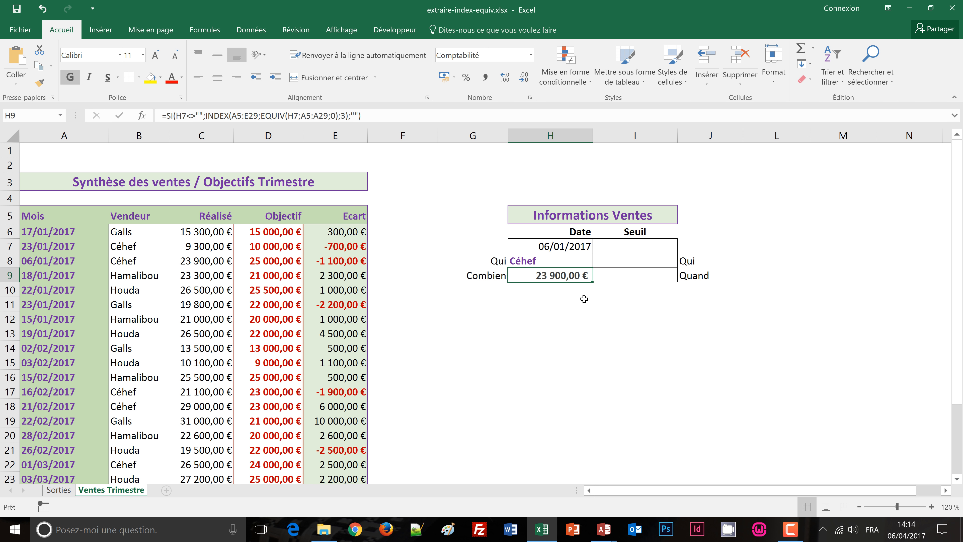
# Step: Examine the choices offered by the Seuil list in I7 without picking one
pyautogui.click(647, 244)
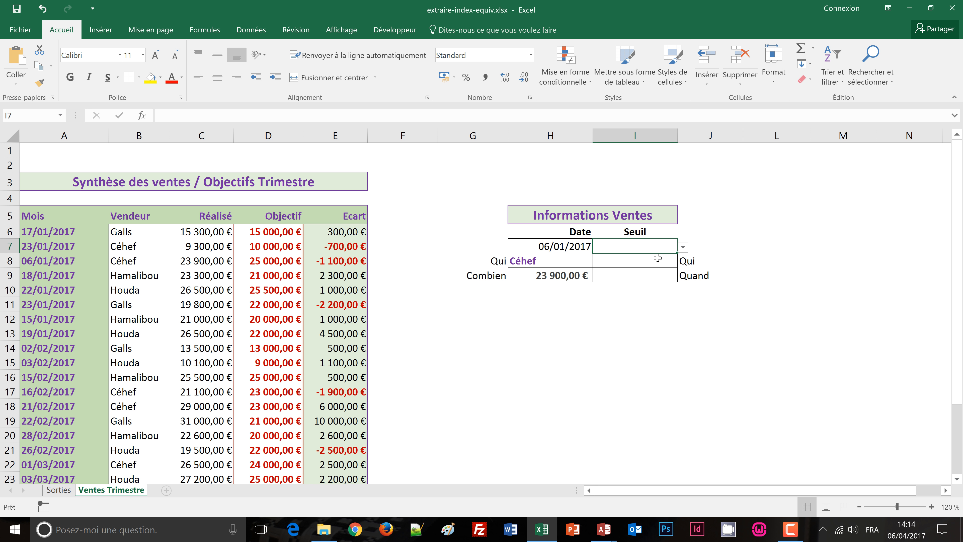
pyautogui.click(682, 247)
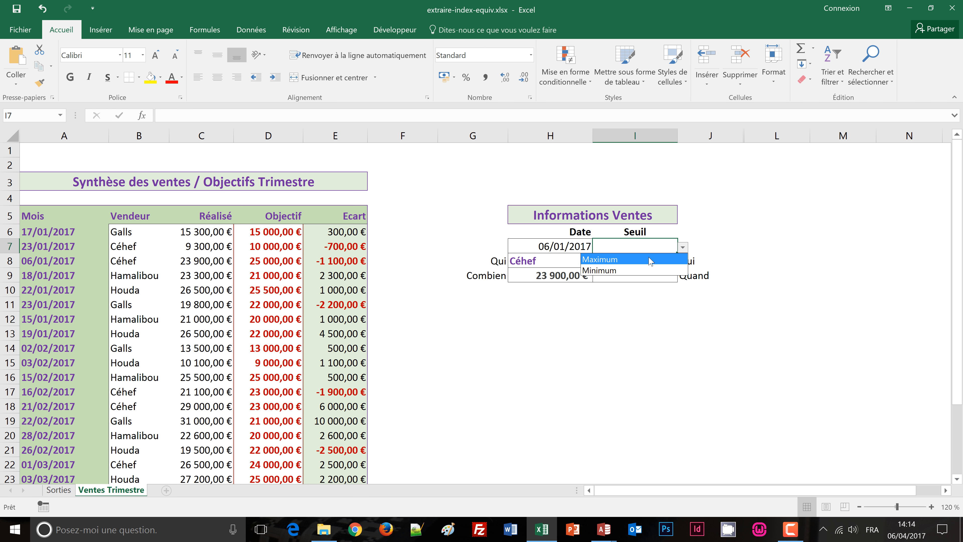
pyautogui.press('Escape')
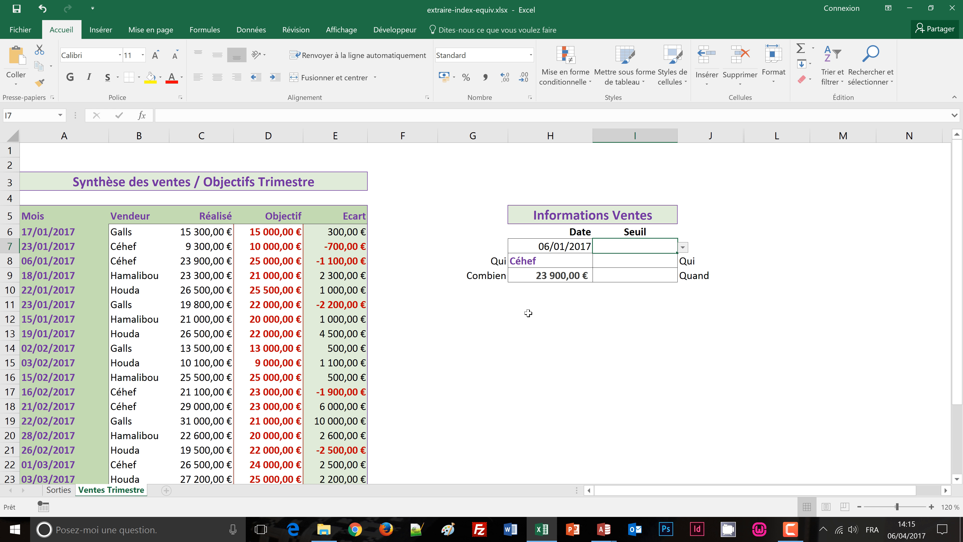
# Step: Begin a RECHERCHEV formula in H12 that uses the date in H7 as the lookup value
pyautogui.click(529, 315)
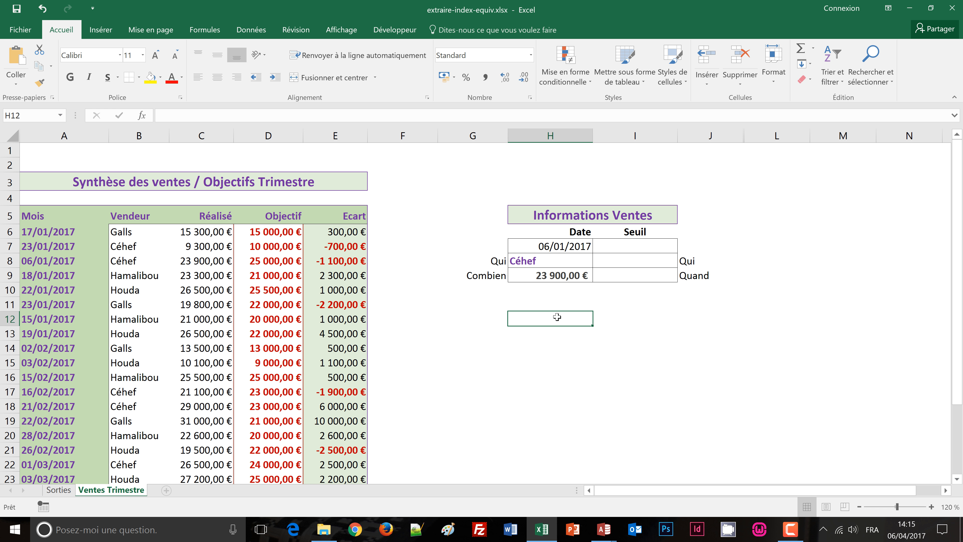
pyautogui.write('=')
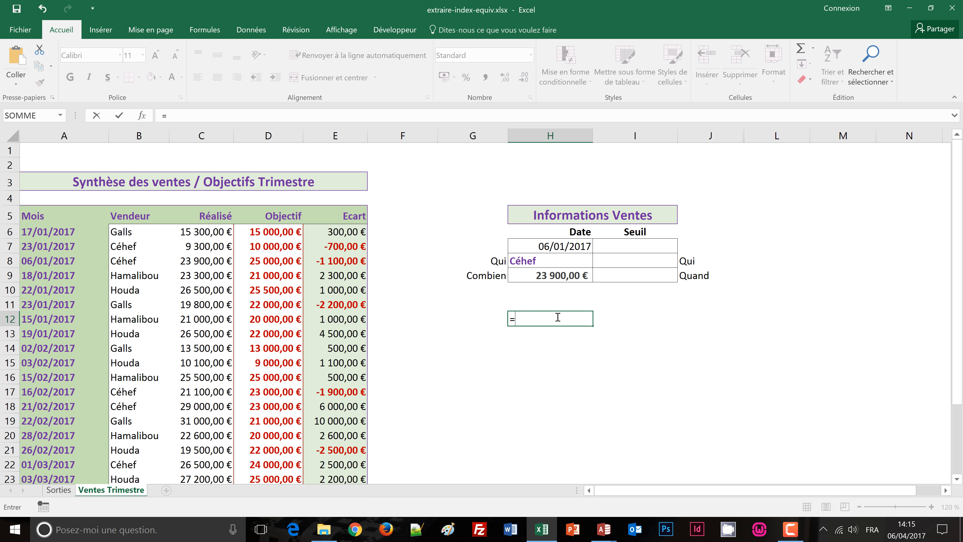
pyautogui.write('reche')
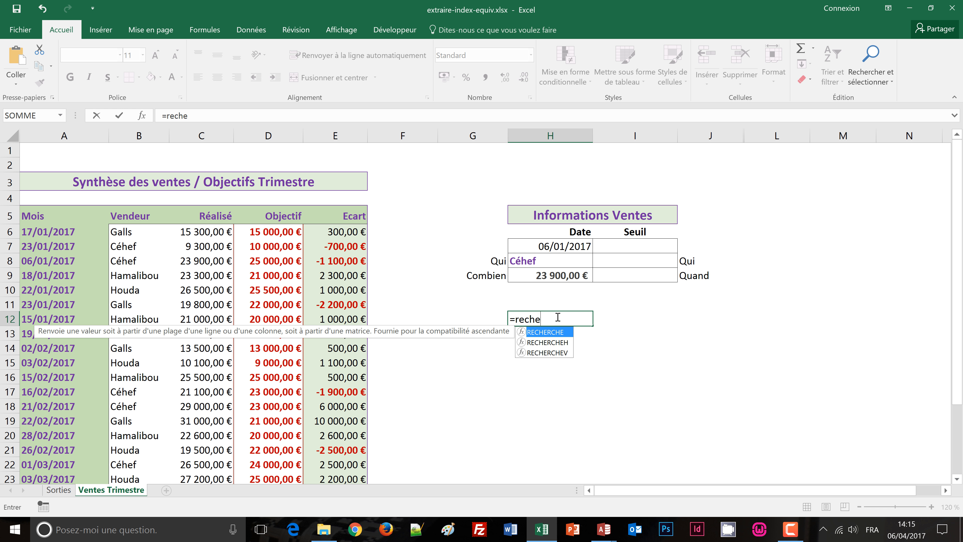
pyautogui.write('rchev')
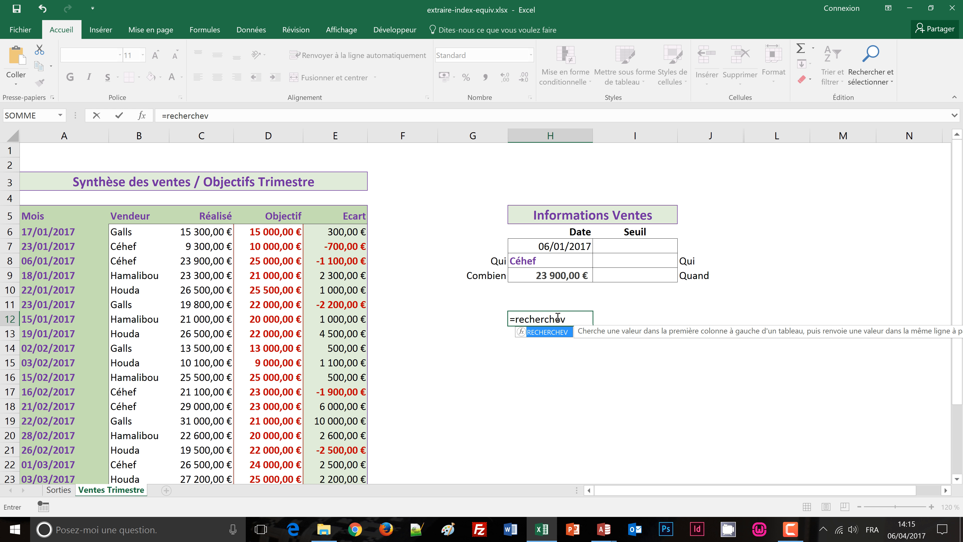
pyautogui.write('(')
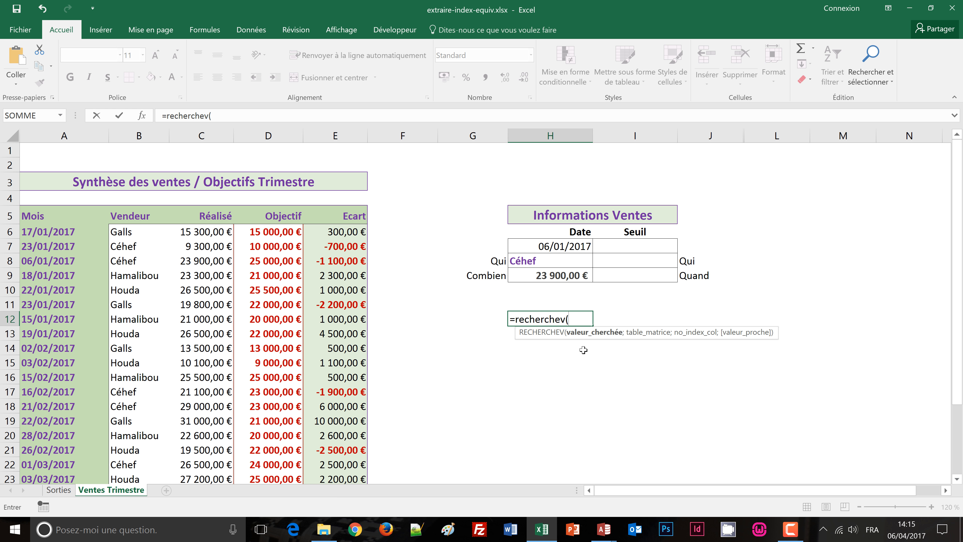
pyautogui.click(550, 244)
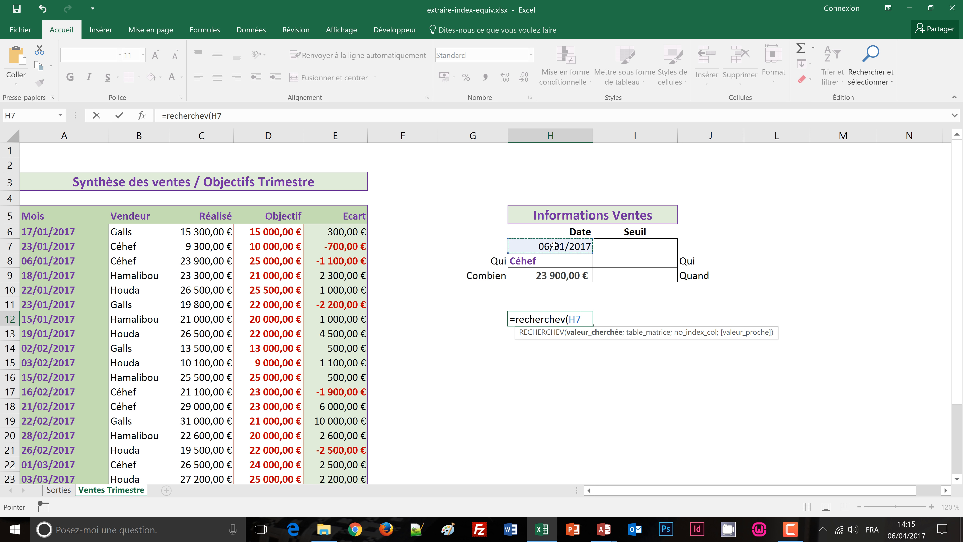
pyautogui.write(';')
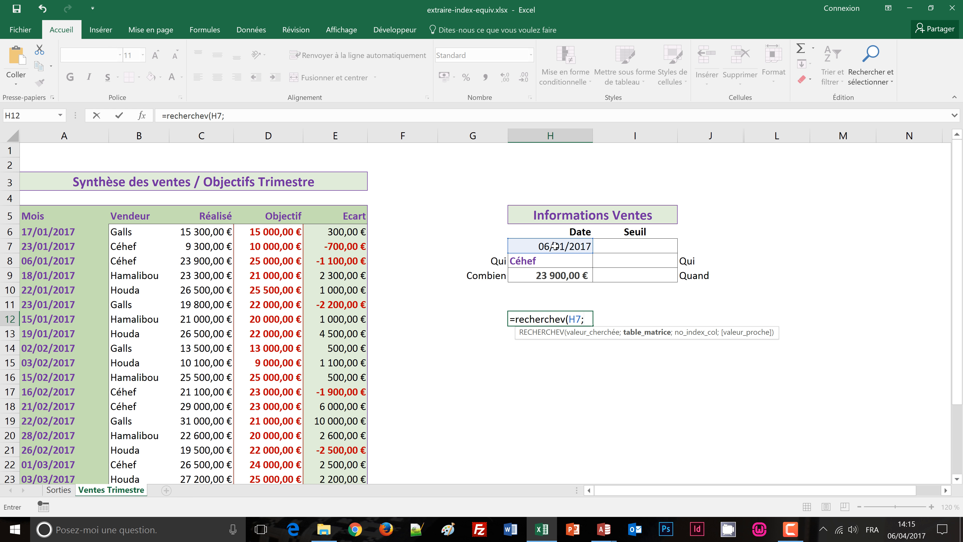
# Step: Give the RECHERCHEV formula the whole sales table, A5:E29, as its table_matrice argument
pyautogui.click(27, 217)
pyautogui.scroll(-2, 327, 400)
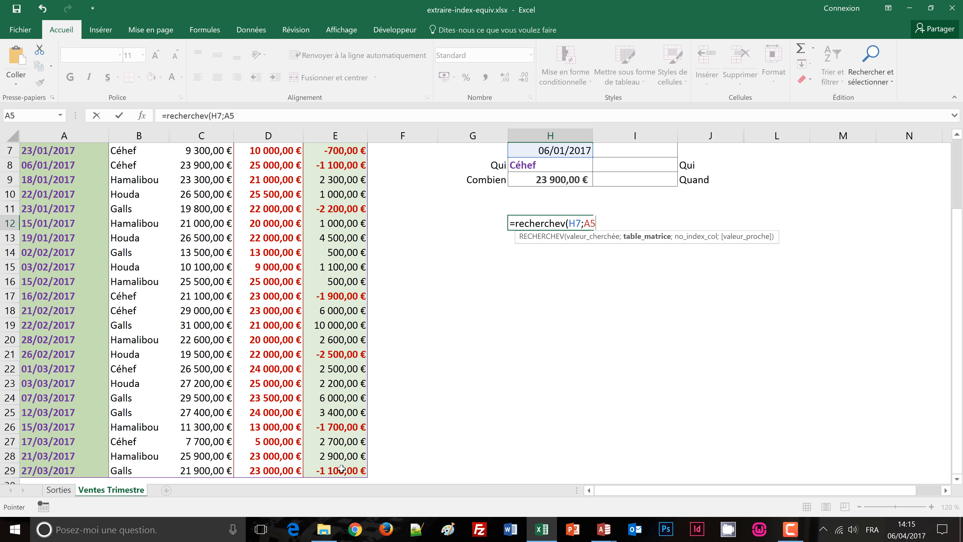
pyautogui.moveTo(342, 472); pyautogui.dragTo(343, 472)
pyautogui.scroll(2, 482, 440)
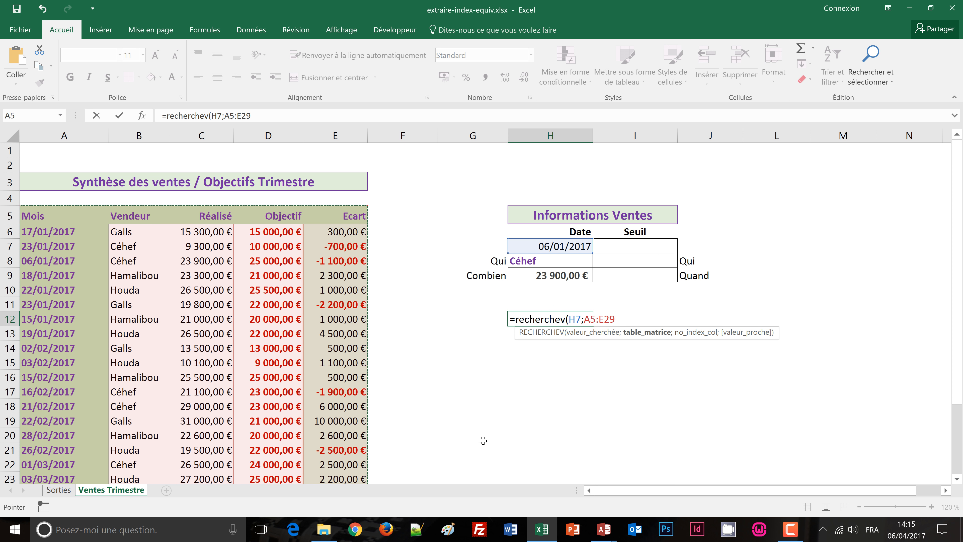
pyautogui.write(';')
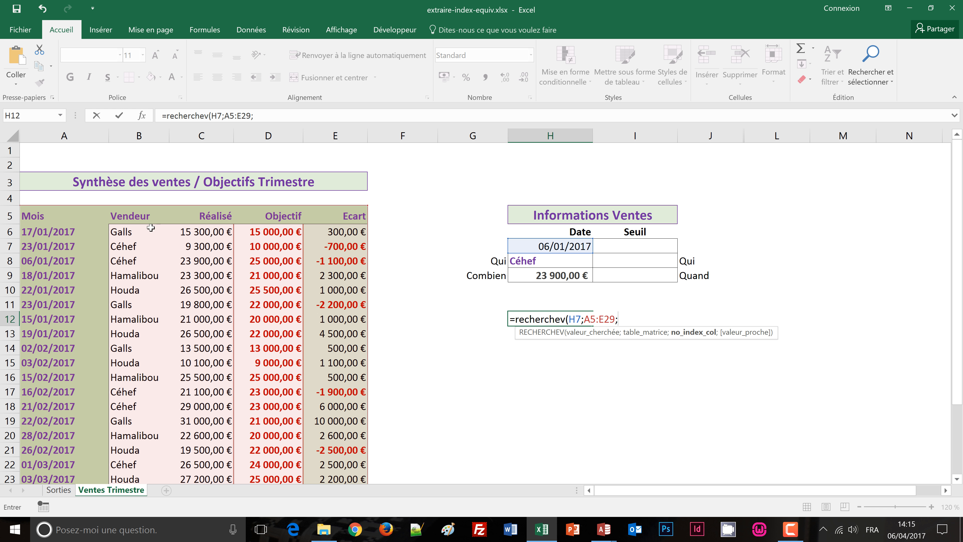
# Step: Complete the RECHERCHEV formula with column number 2 and FAUX for an exact match, and validate it in H12
pyautogui.write('2;faux')
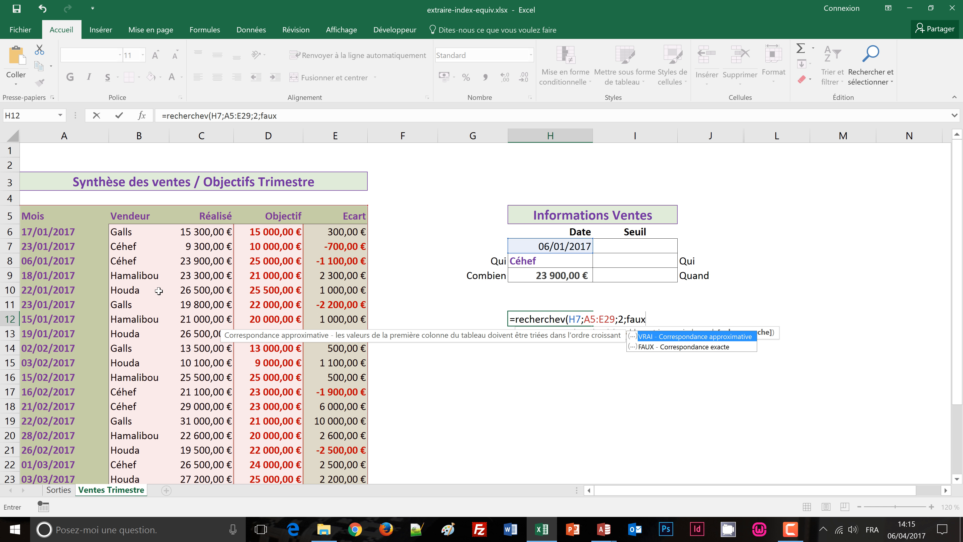
pyautogui.write(')')
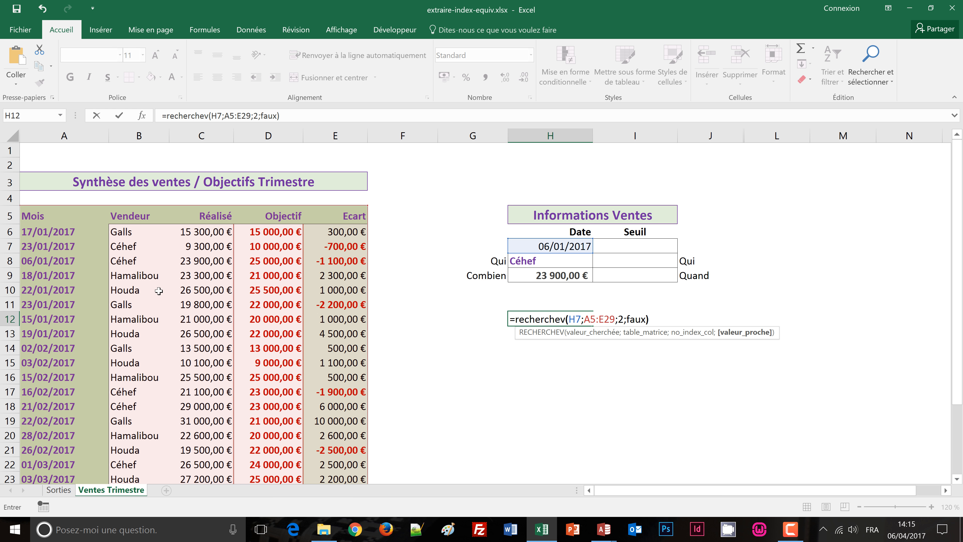
pyautogui.hotkey('ctrl', 'Return')
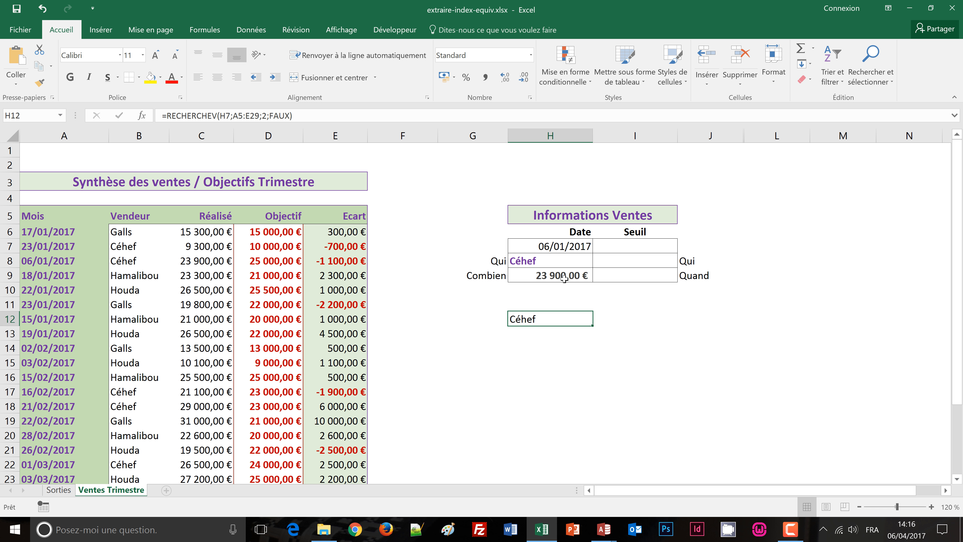
# Step: Clear the RECHERCHEV comparison formula from H12
pyautogui.click(667, 248)
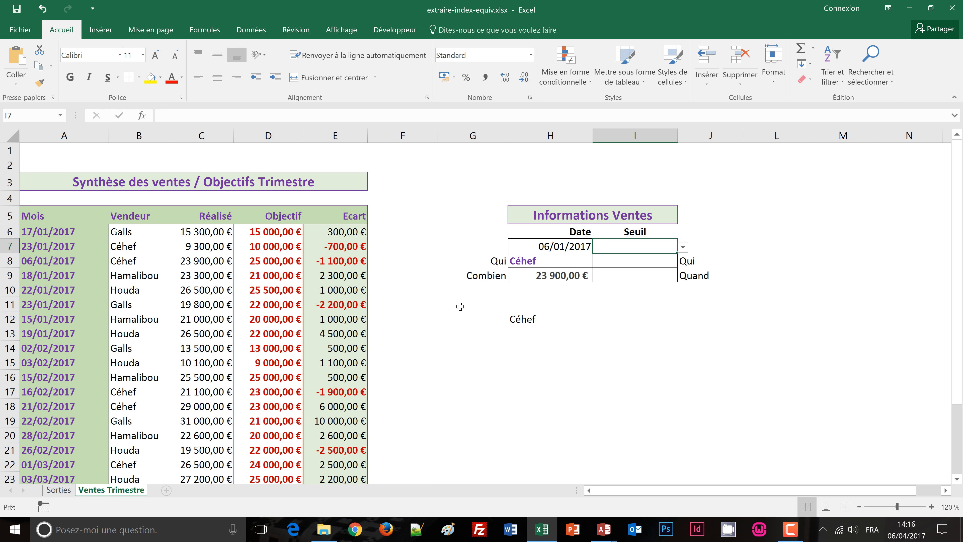
pyautogui.click(518, 323)
pyautogui.press('Delete')
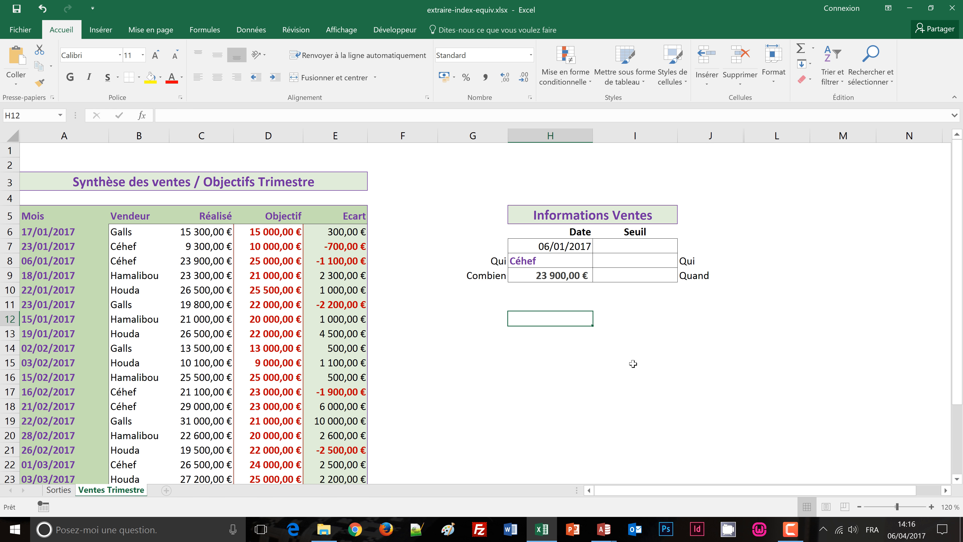
# Step: Choose Maximum from the Seuil list in I7
pyautogui.click(634, 247)
pyautogui.click(683, 247)
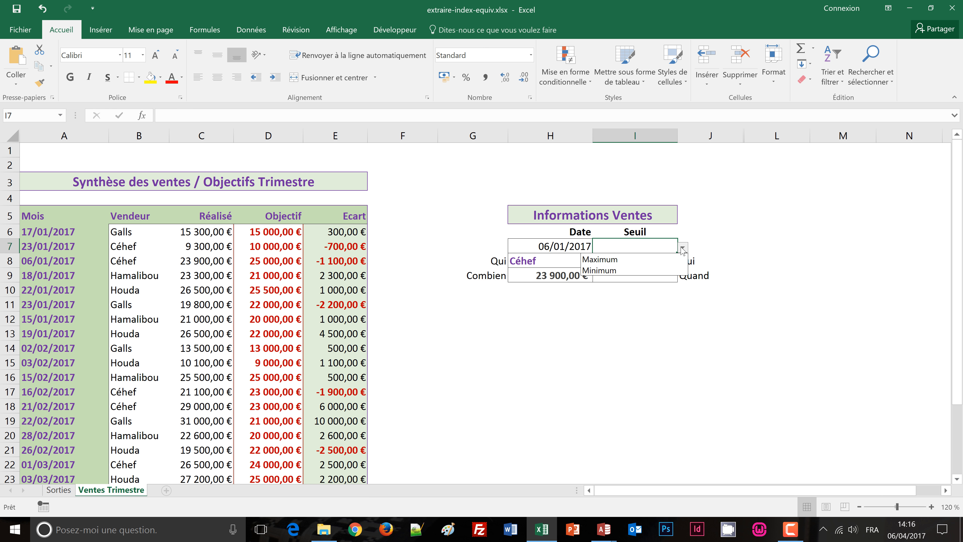
pyautogui.click(615, 259)
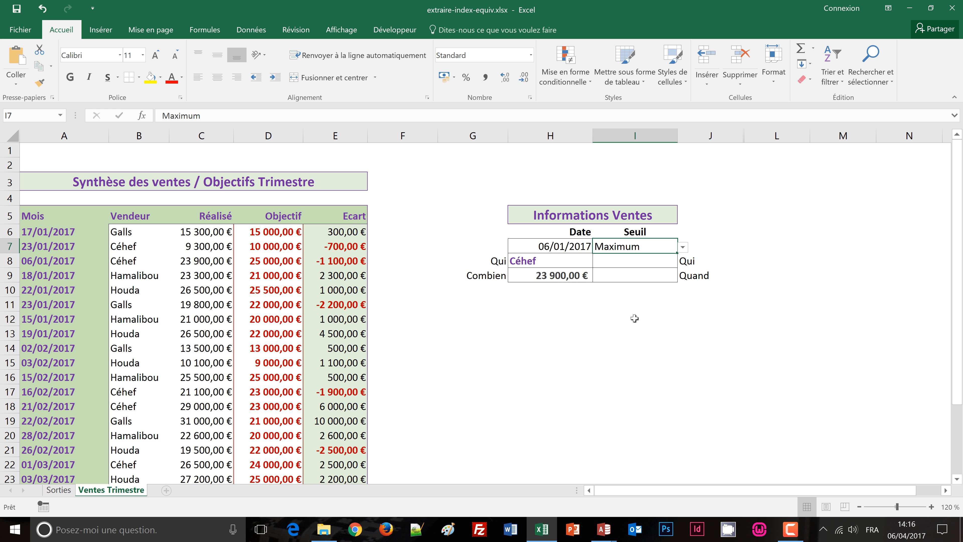
# Step: Begin an INDEX formula in I8, the Qui cell under Seuil, with the sales table A5:E29 as its matrix
pyautogui.click(631, 262)
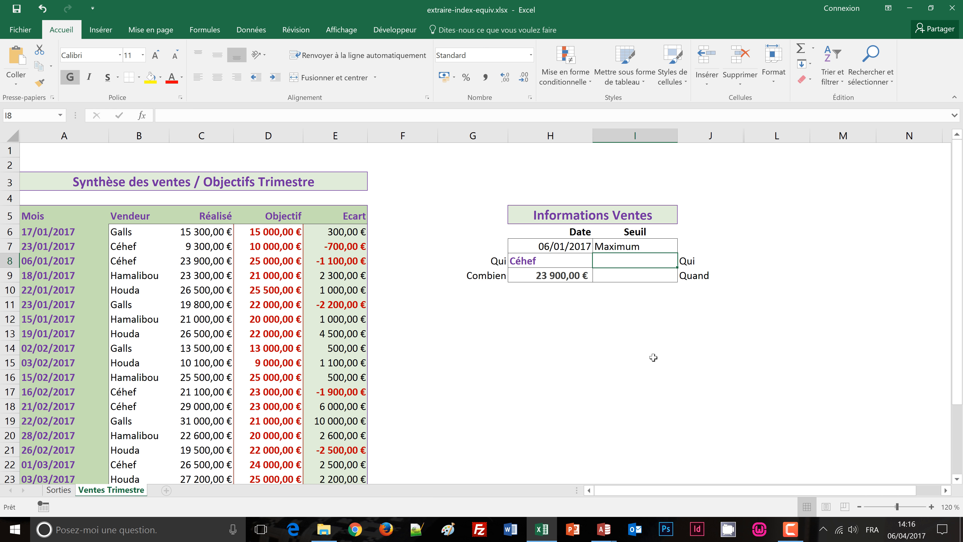
pyautogui.write('=index(')
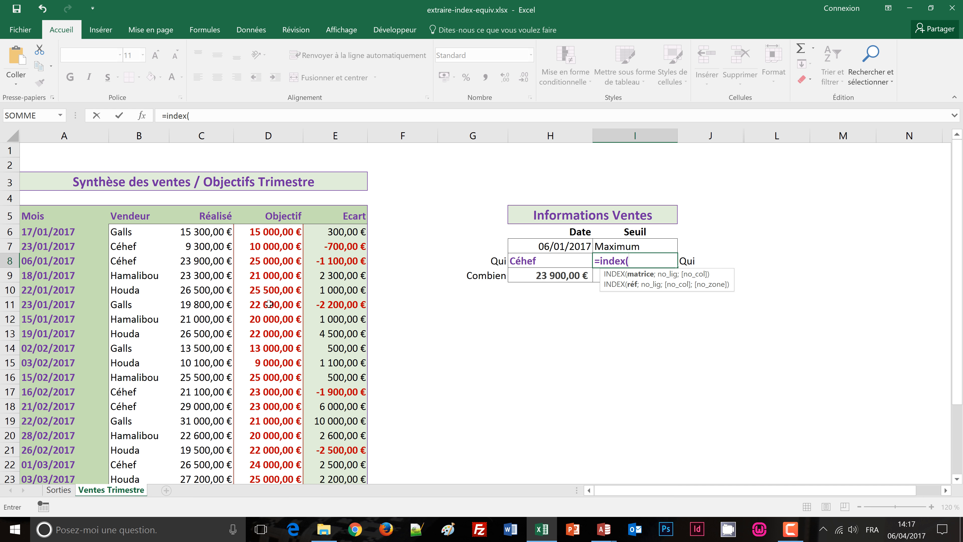
pyautogui.click(33, 216)
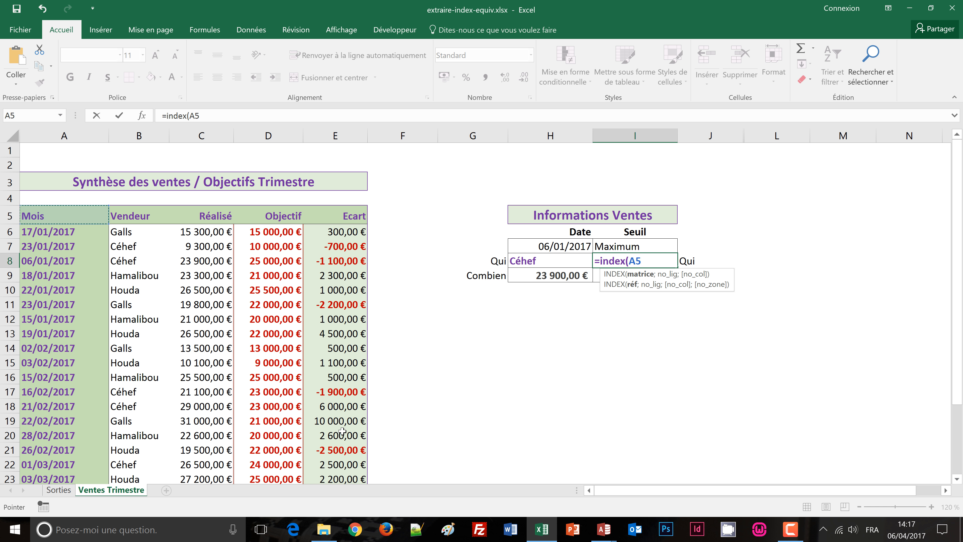
pyautogui.scroll(-2, 342, 432)
pyautogui.keyDown('shift'); pyautogui.click(336, 472); pyautogui.keyUp('shift')
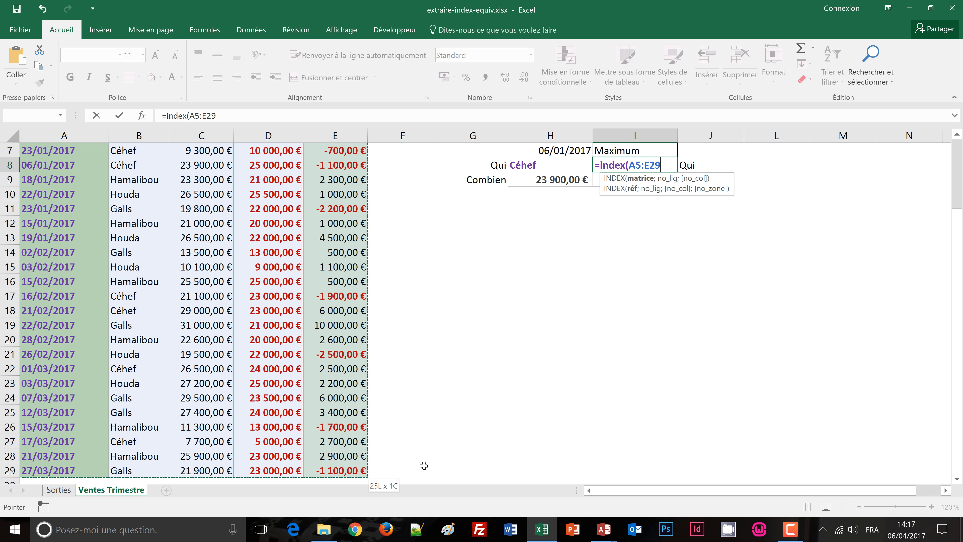
pyautogui.scroll(1, 523, 428)
pyautogui.scroll(2, 523, 428)
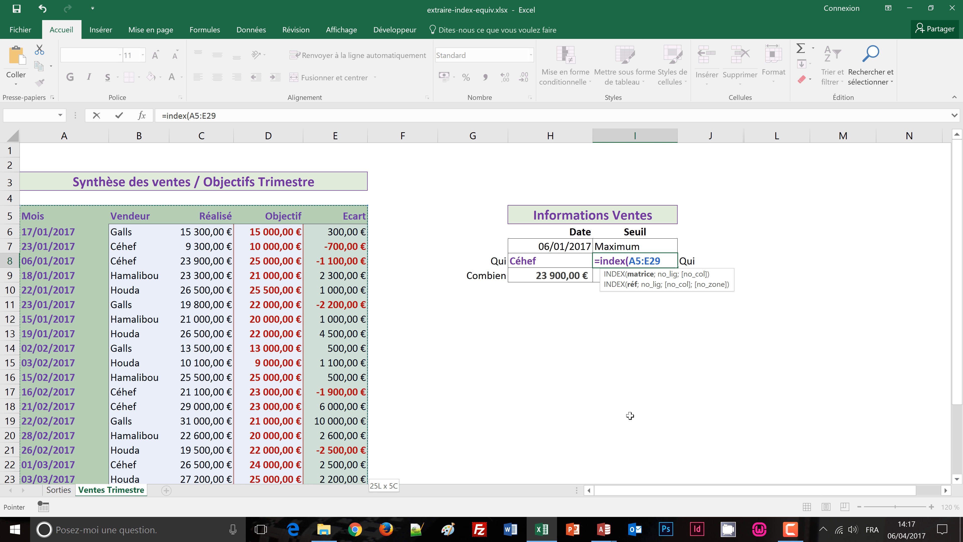
pyautogui.write(';')
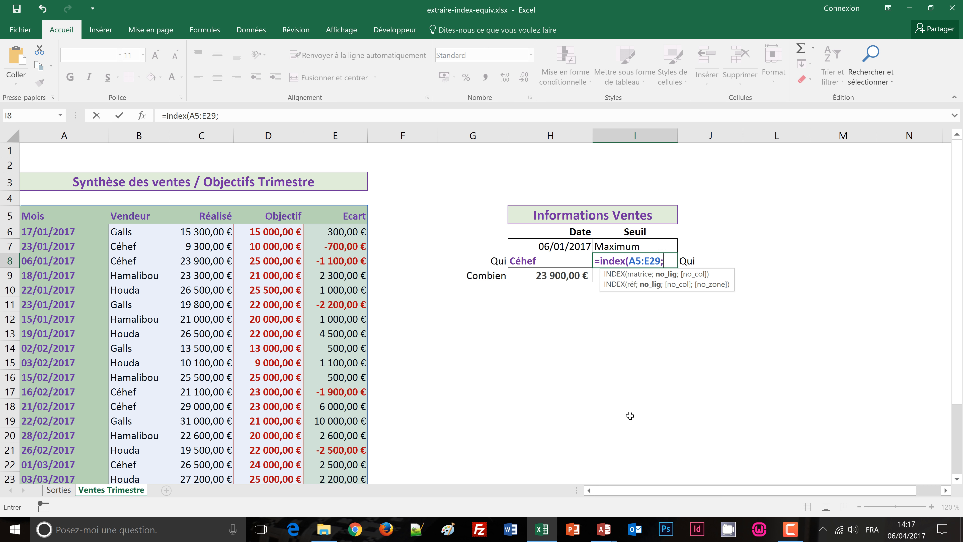
# Step: Nest a SI function as the INDEX row number, with I7="Maximum" as its logical test
pyautogui.write('si(')
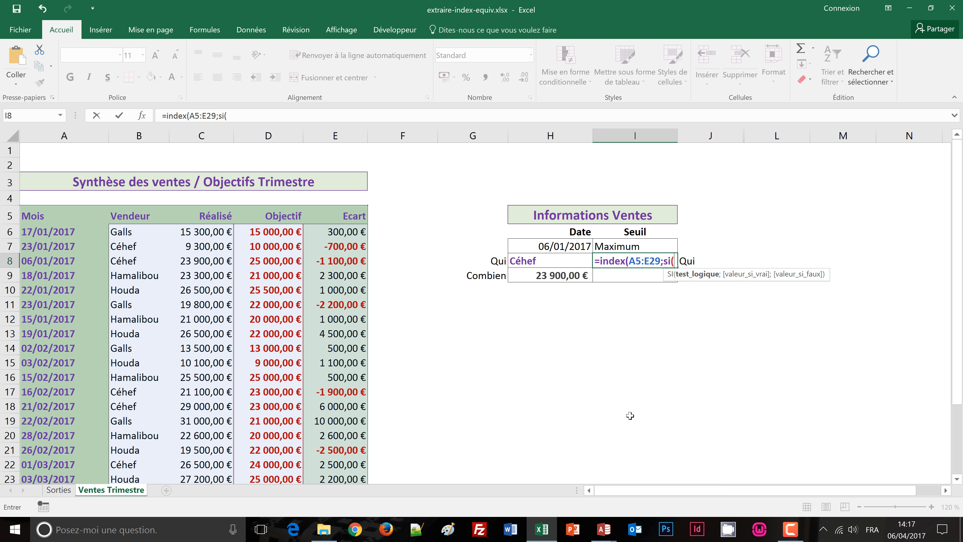
pyautogui.click(645, 246)
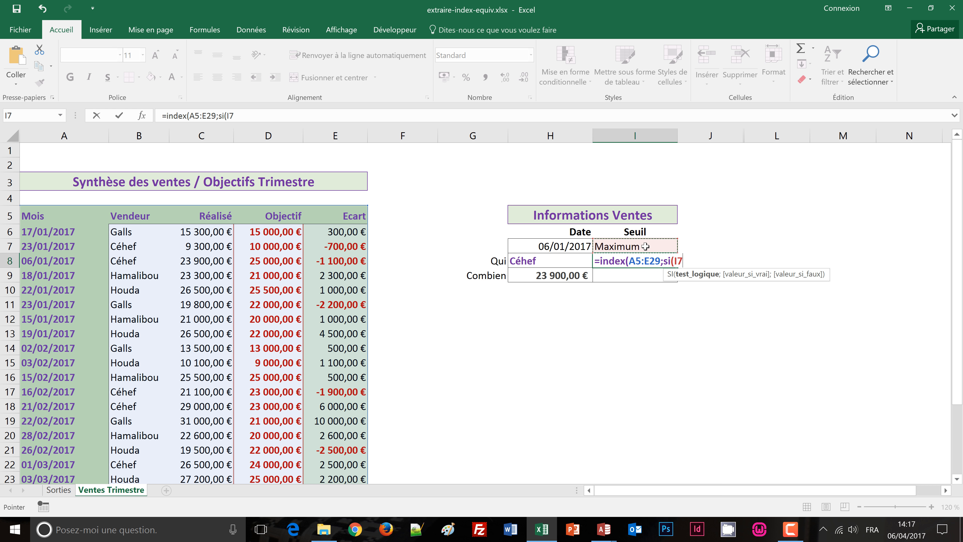
pyautogui.write('="Ma')
pyautogui.write('ximum"')
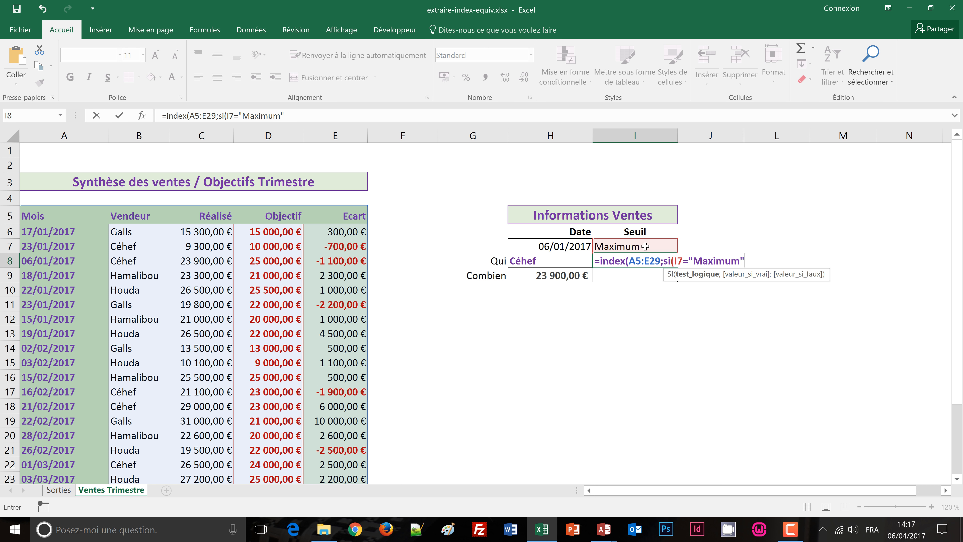
pyautogui.write(';')
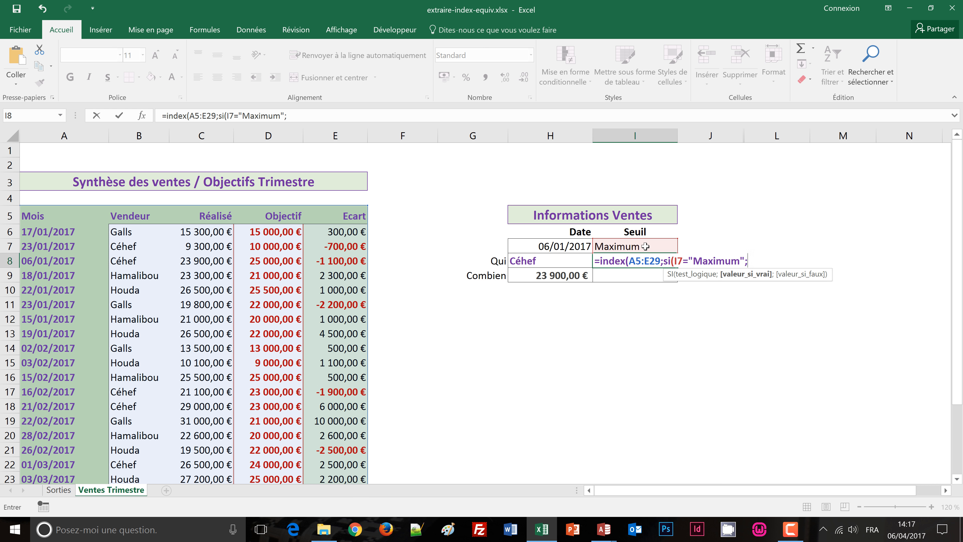
pyautogui.write('equi')
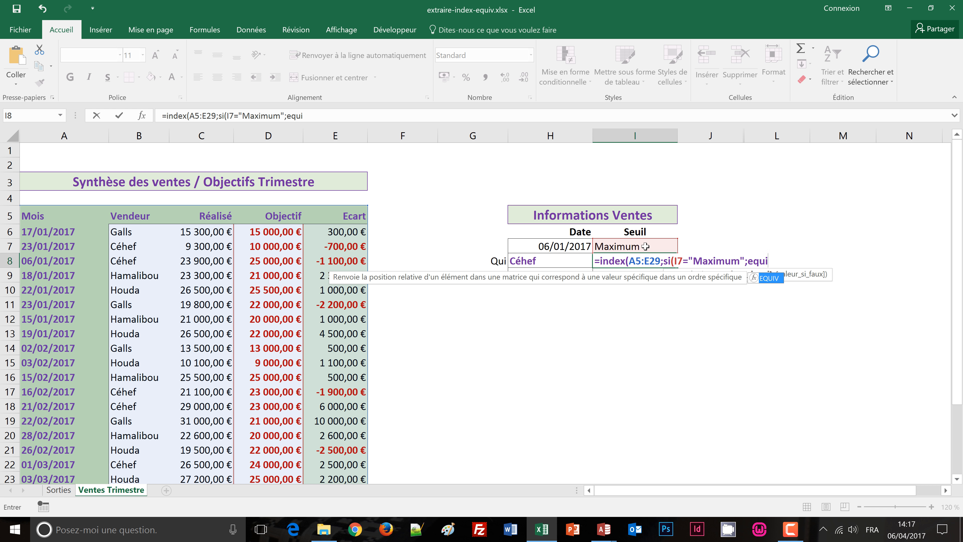
pyautogui.write('v(')
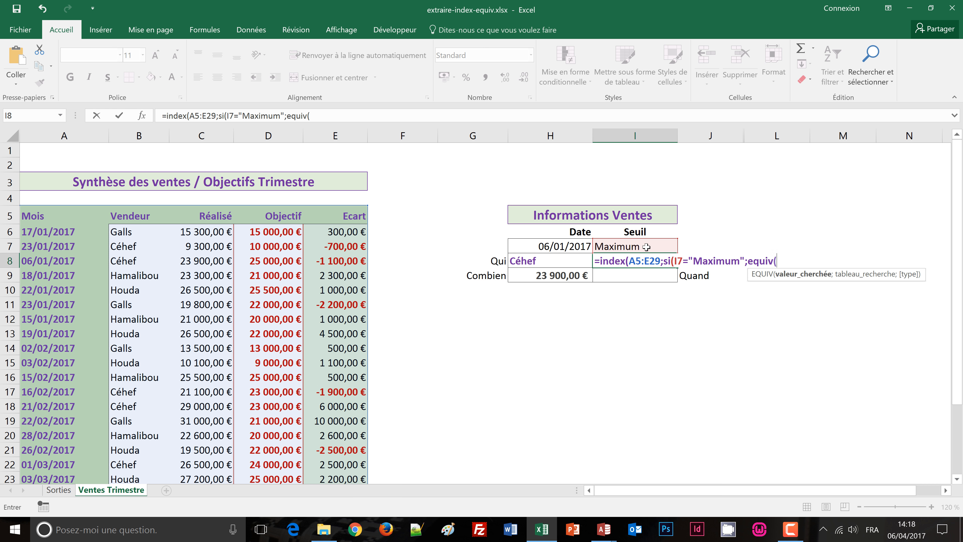
# Step: Add an EQUIV function as the SI's value if true, with MAX(C5:C29) of the Réalisé column as its lookup value
pyautogui.write('max')
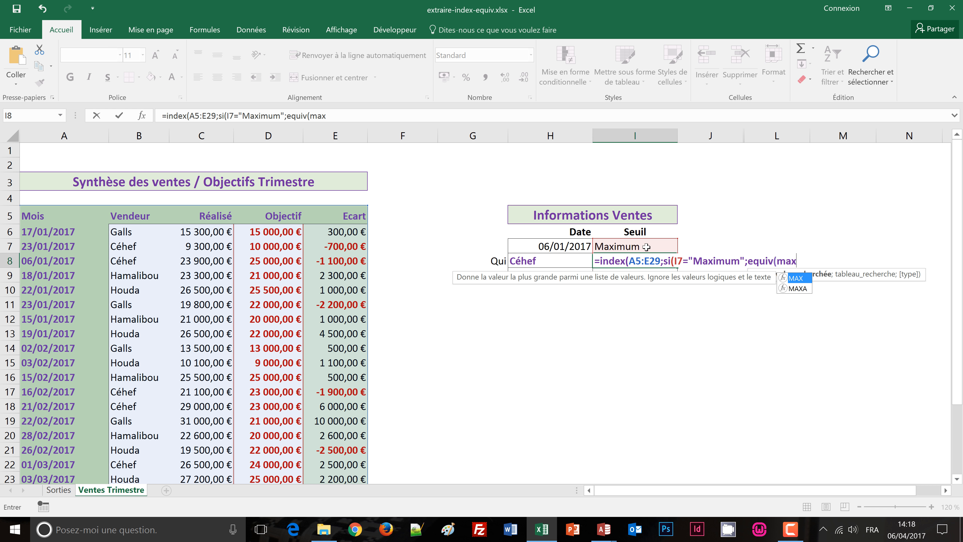
pyautogui.write('(')
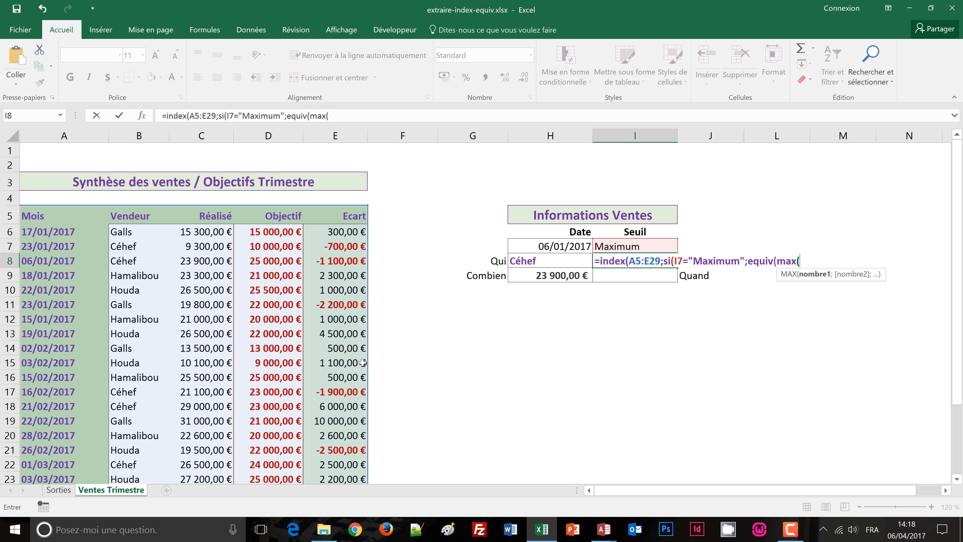
pyautogui.click(204, 217)
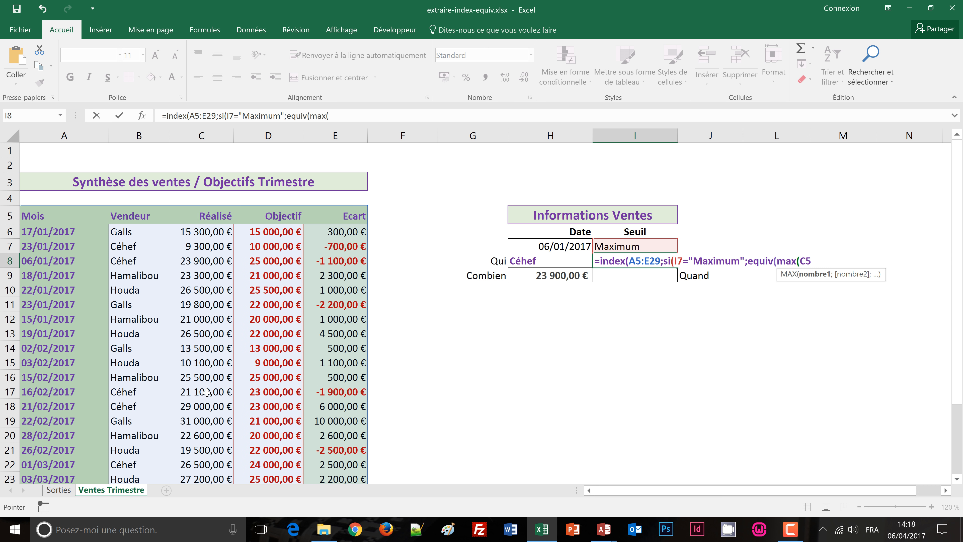
pyautogui.scroll(-1, 205, 397)
pyautogui.scroll(-1, 202, 402)
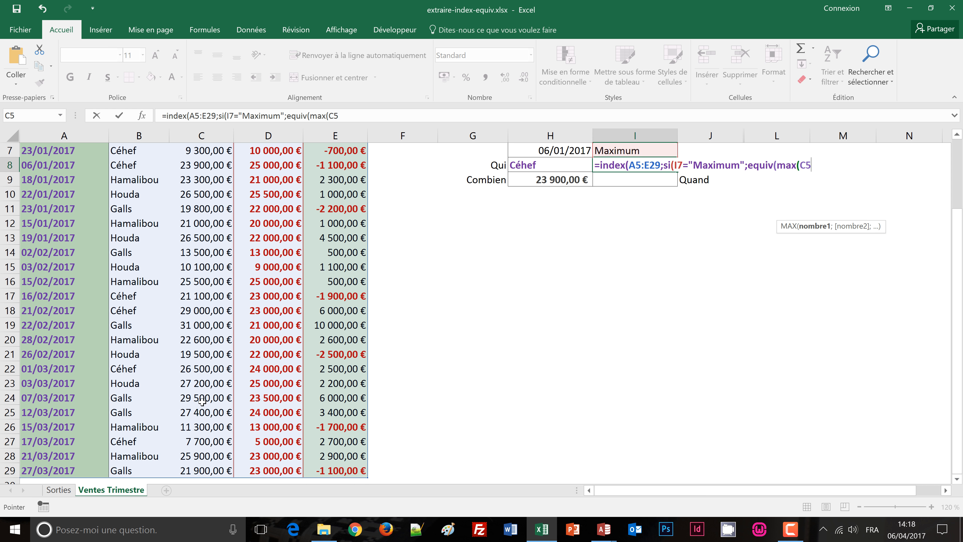
pyautogui.keyDown('shift'); pyautogui.click(208, 473); pyautogui.keyUp('shift')
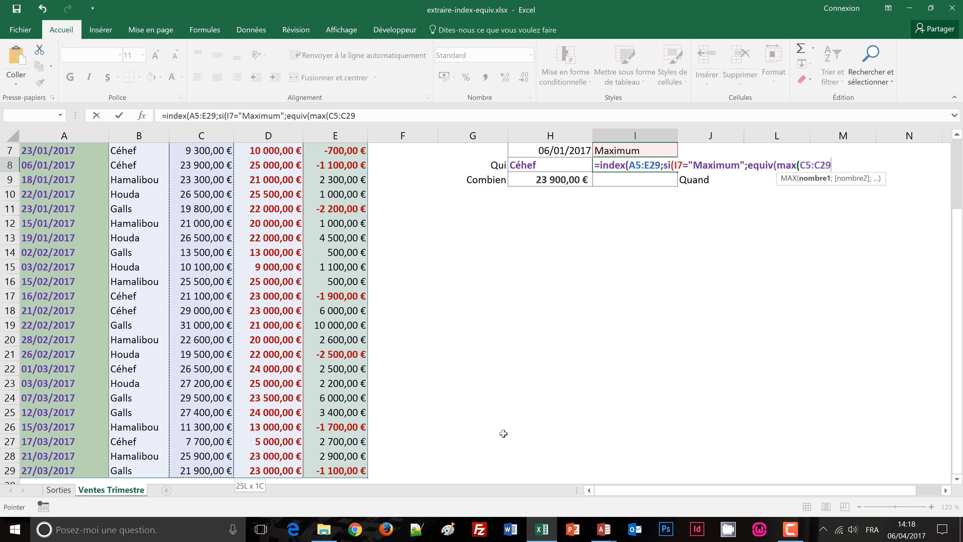
pyautogui.scroll(2, 503, 434)
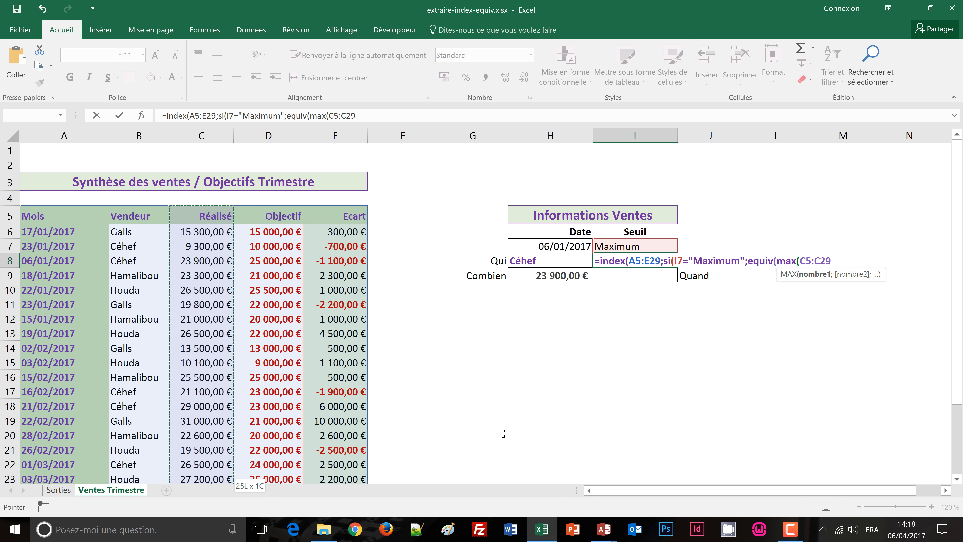
pyautogui.write(')')
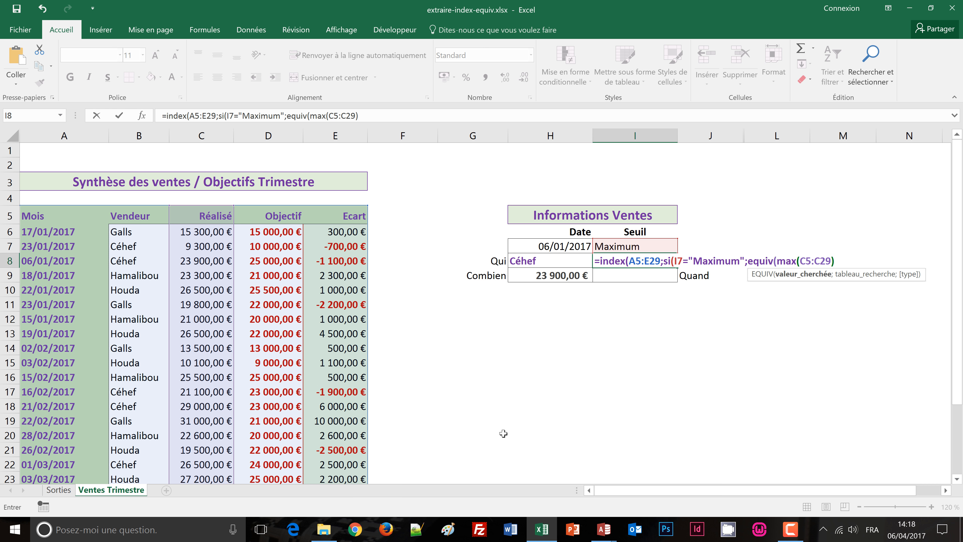
pyautogui.write(';')
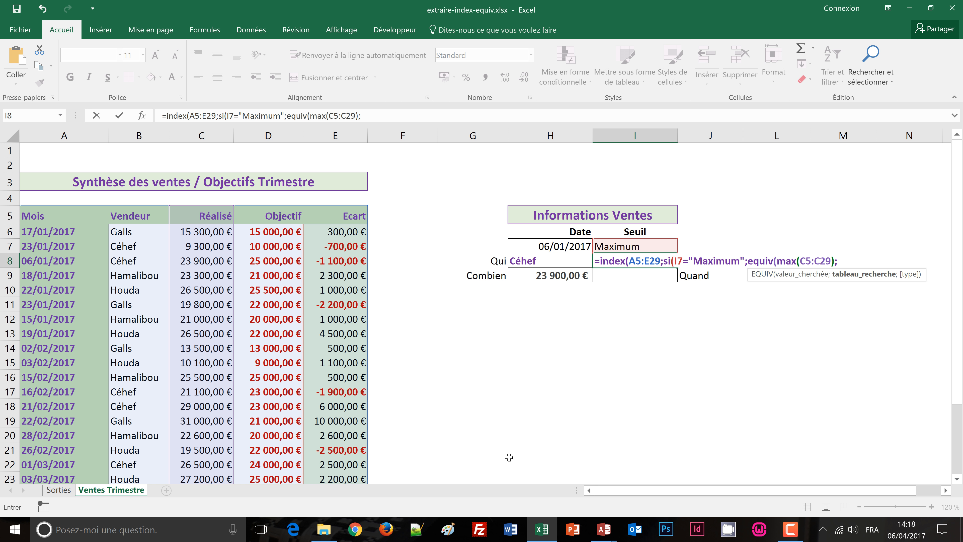
# Step: Complete the EQUIV function with C5:C29 as its lookup range and 0 for an exact match
pyautogui.click(192, 217)
pyautogui.moveTo(233, 459); pyautogui.dragTo(212, 471)
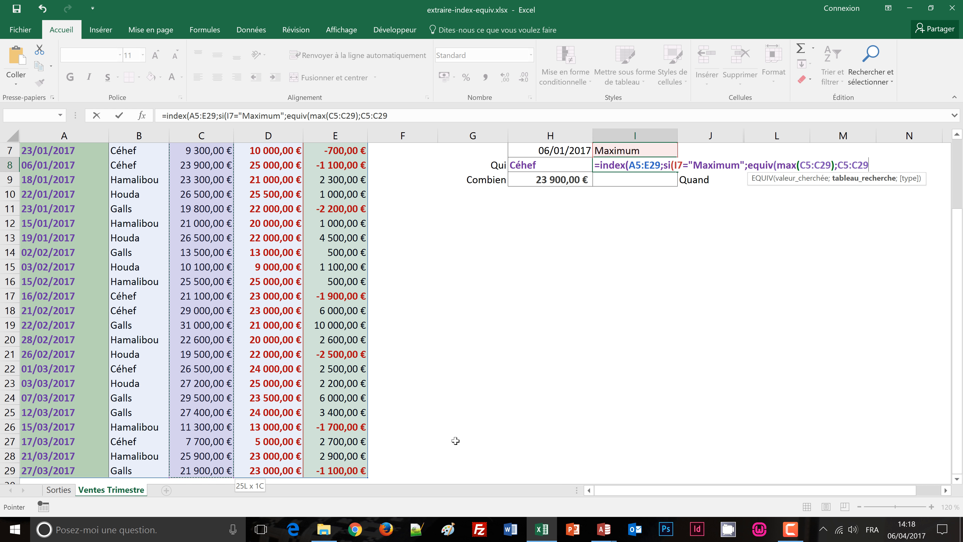
pyautogui.scroll(2, 457, 441)
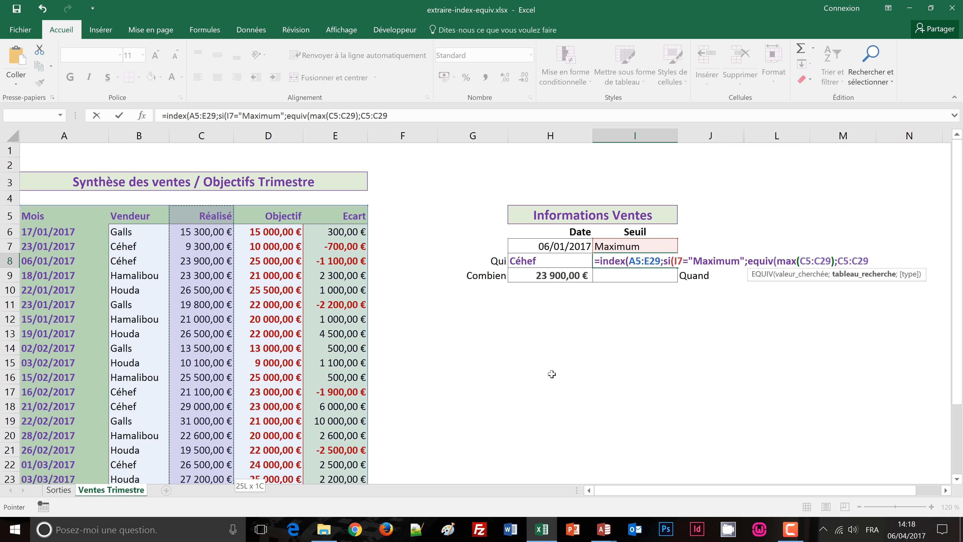
pyautogui.write(';')
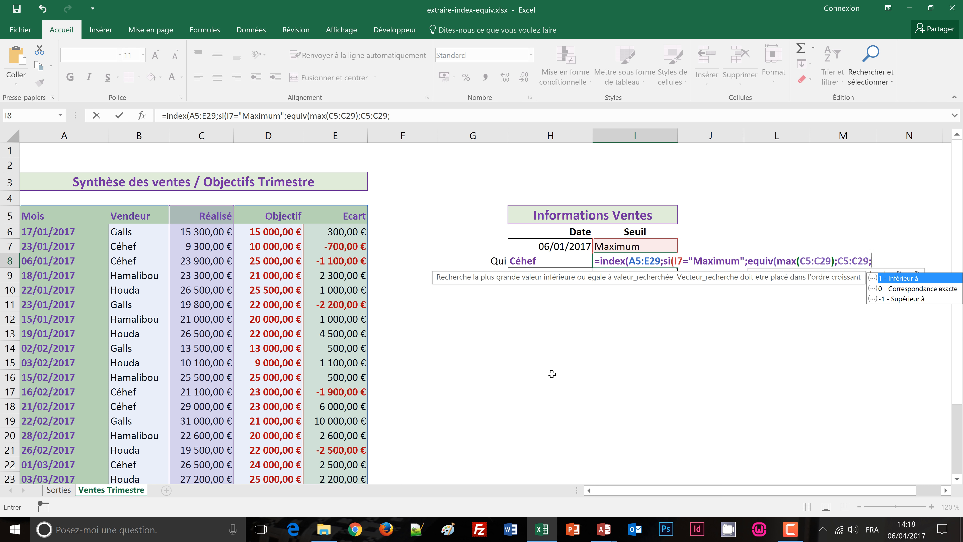
pyautogui.write('0')
pyautogui.write(')')
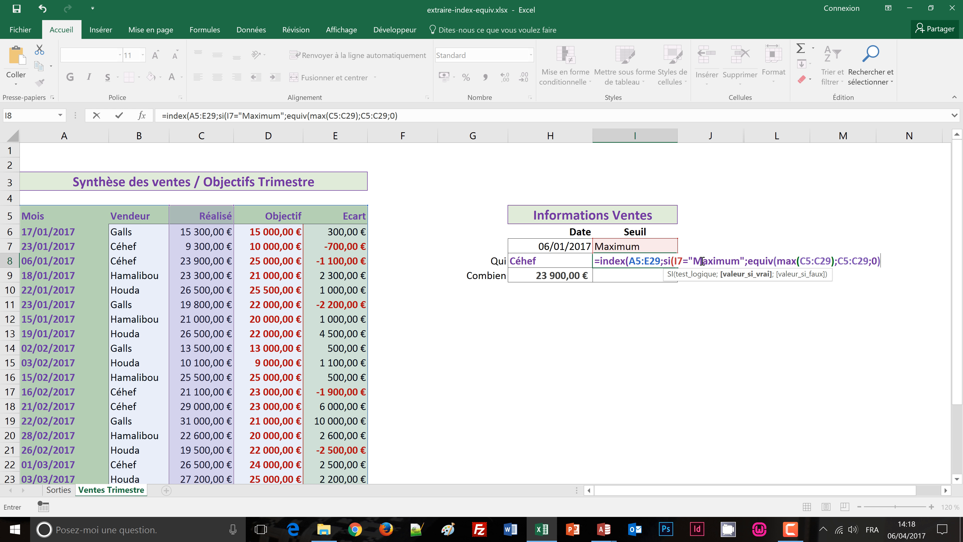
pyautogui.write(';')
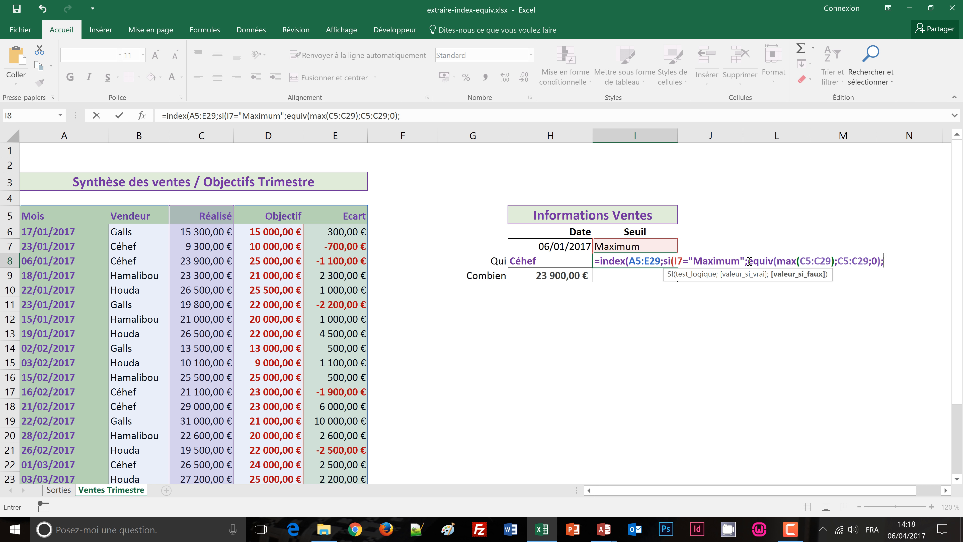
# Step: Copy the EQUIV expression into the SI's value if false and replace max with min in the copy
pyautogui.moveTo(747, 262); pyautogui.dragTo(877, 264)
pyautogui.hotkey('ctrl', 'c')
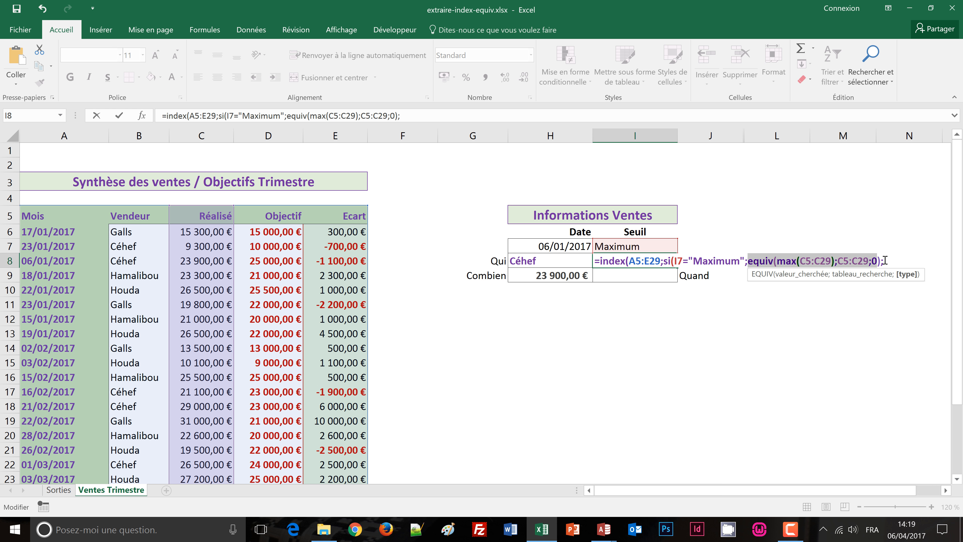
pyautogui.click(885, 260)
pyautogui.hotkey('ctrl', 'v')
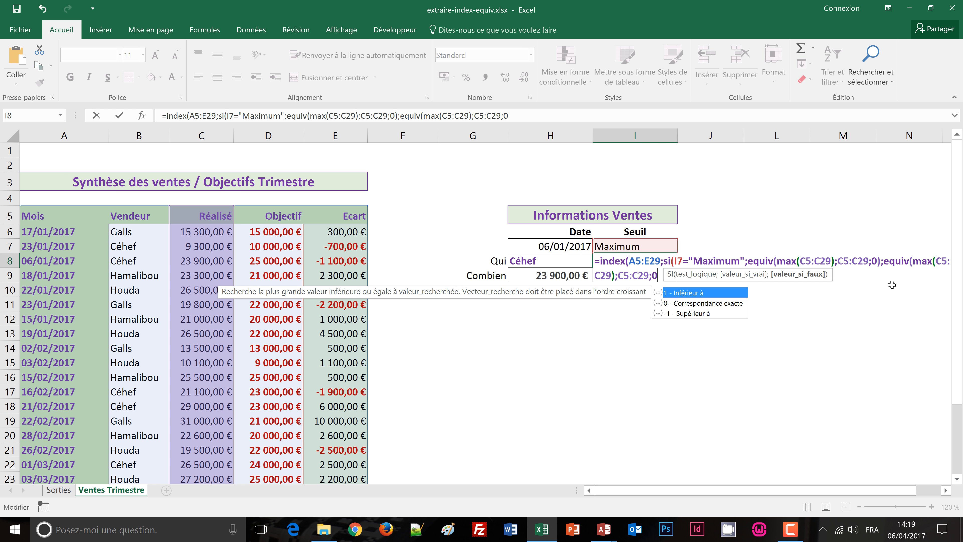
pyautogui.press('Escape')
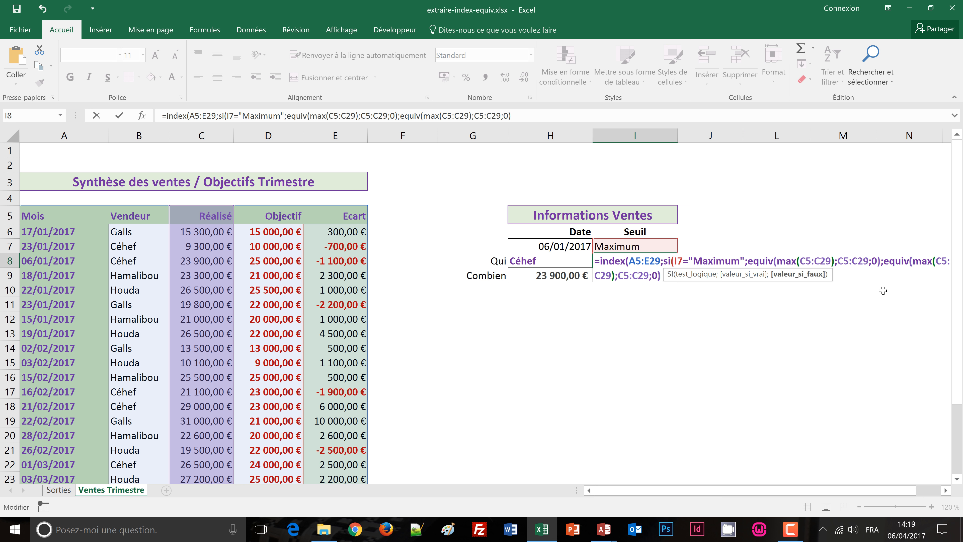
pyautogui.write(')')
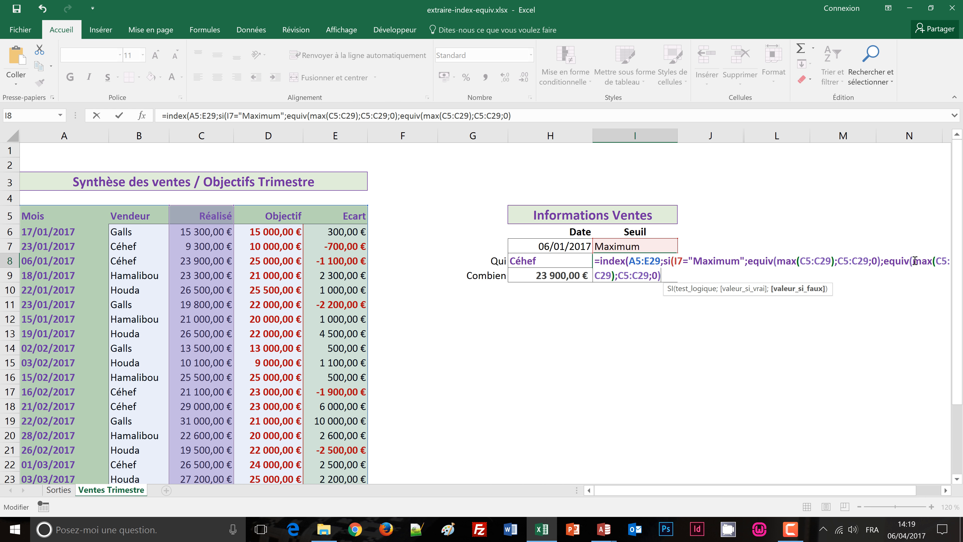
pyautogui.moveTo(913, 261); pyautogui.dragTo(932, 262)
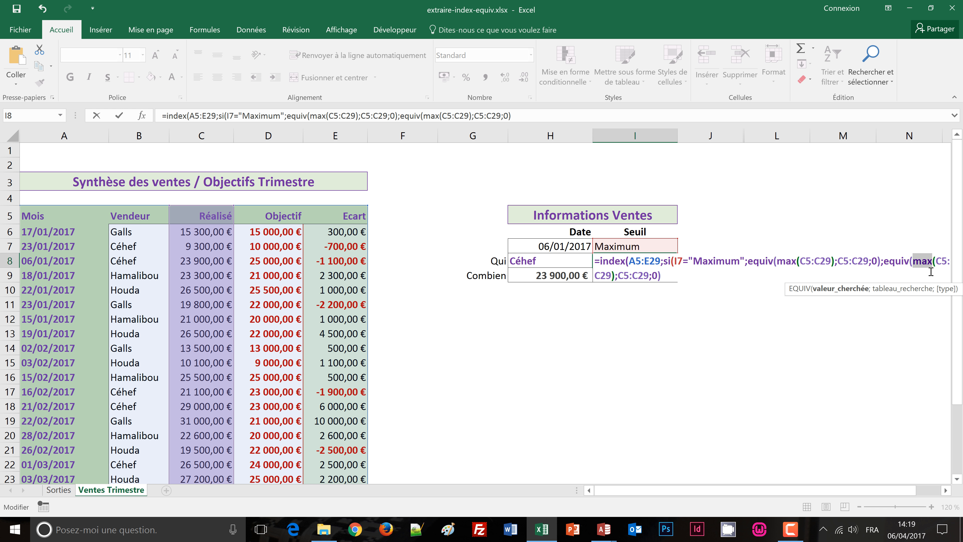
pyautogui.write('min')
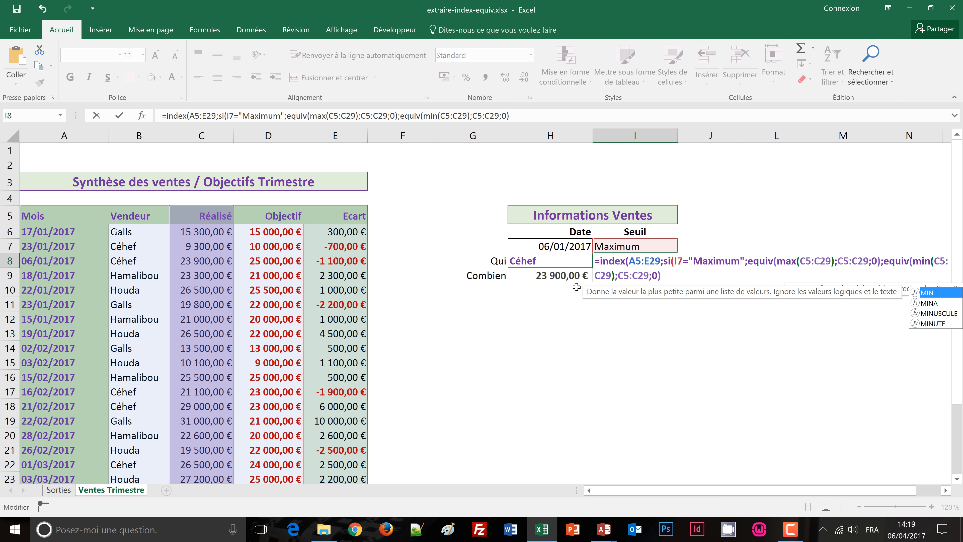
# Step: Close the SI function, set the INDEX column number to 2 and validate the formula, keeping I8 selected
pyautogui.click(639, 276)
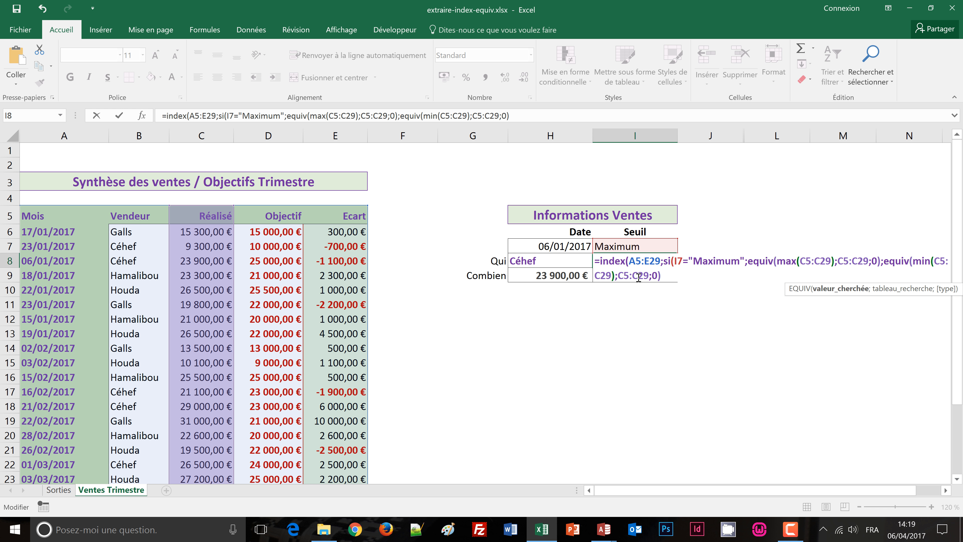
pyautogui.click(662, 277)
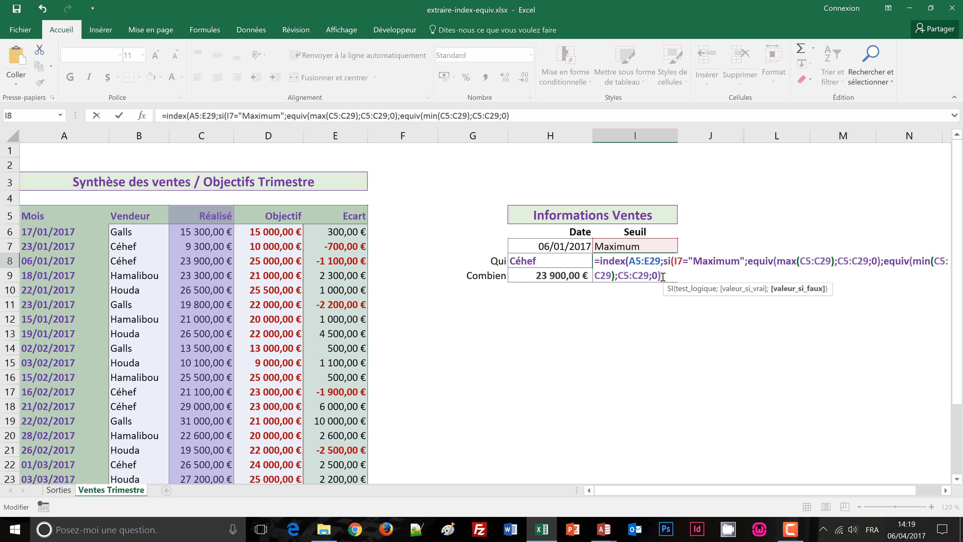
pyautogui.press('Right')
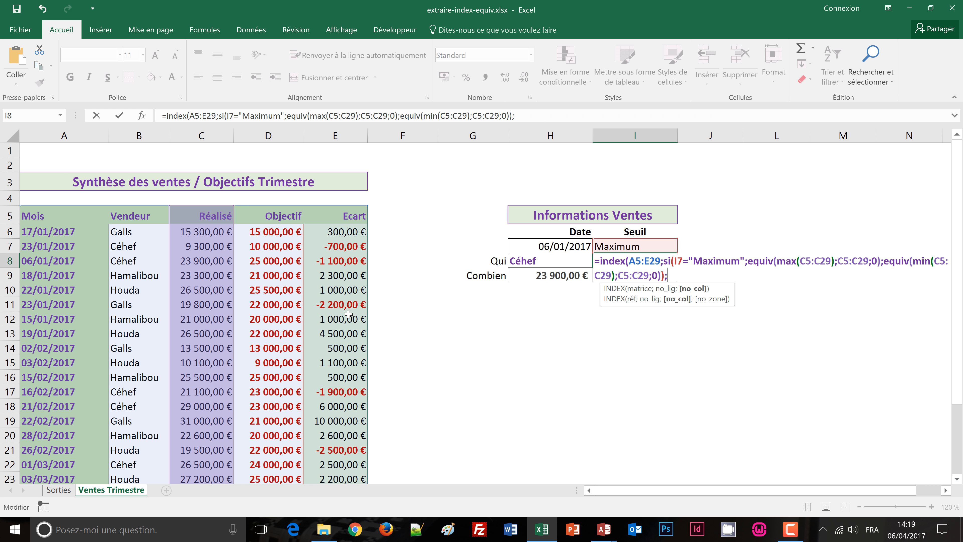
pyautogui.write('2)')
pyautogui.hotkey('ctrl', 'Return')
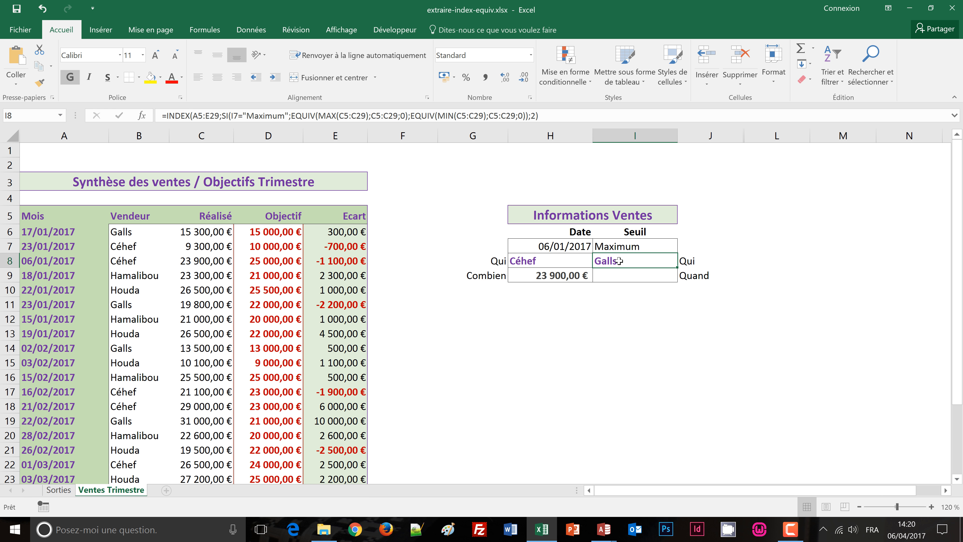
# Step: Clear the Seuil choice from I7
pyautogui.click(635, 247)
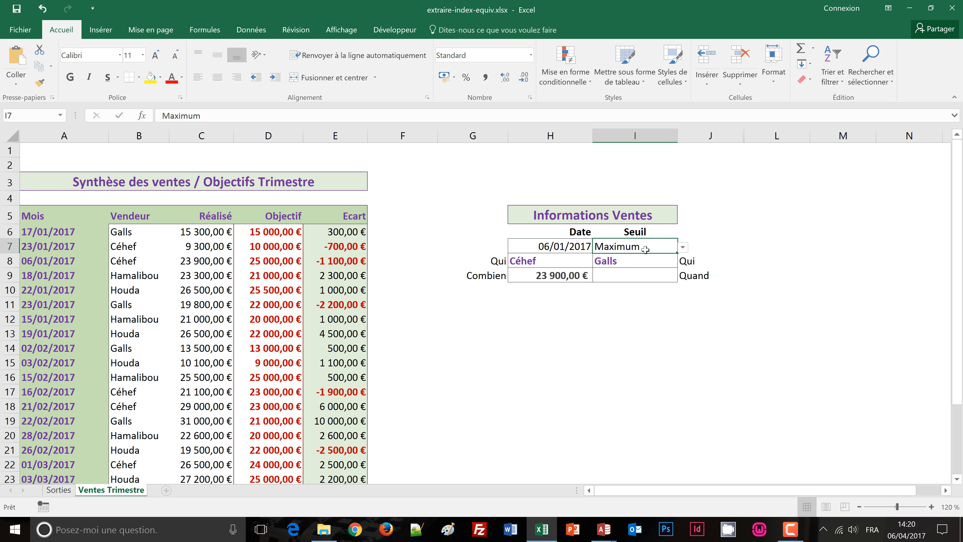
pyautogui.press('Delete')
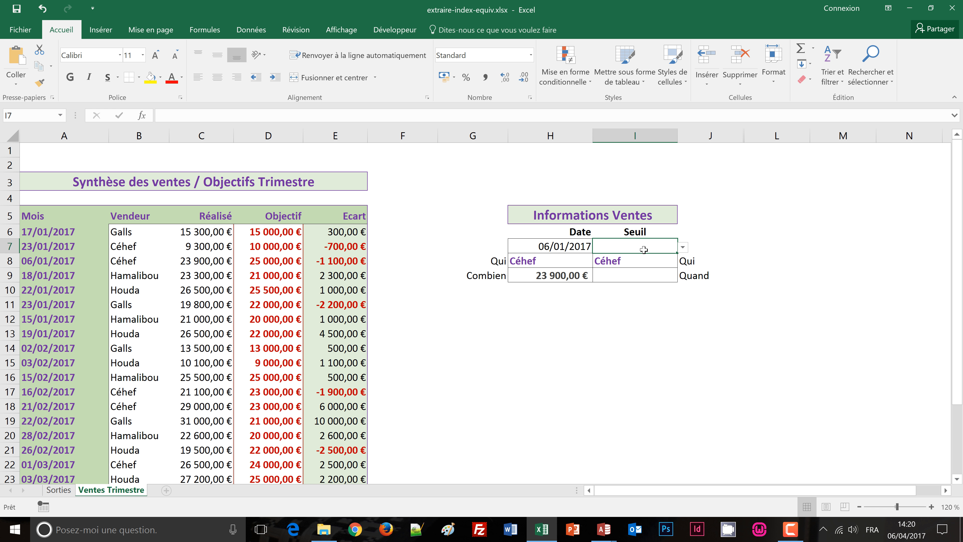
# Step: Wrap the I8 formula in an SI function testing I7<>"", with the existing INDEX expression as its value if true
pyautogui.click(630, 265)
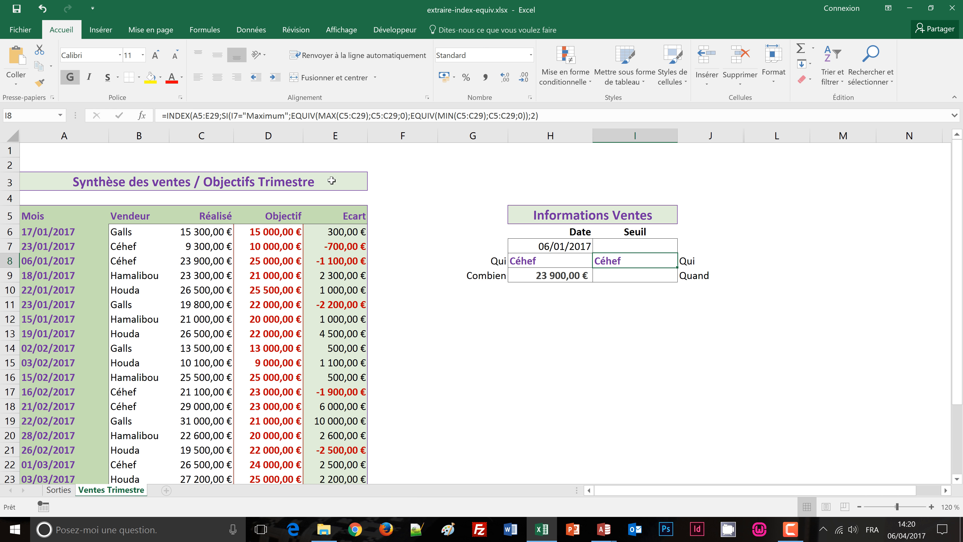
pyautogui.click(165, 115)
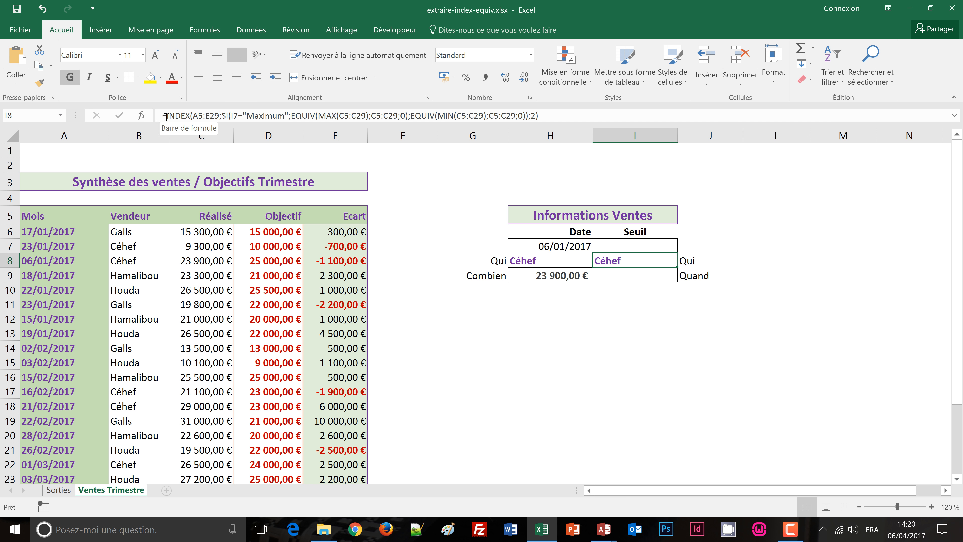
pyautogui.write('si(')
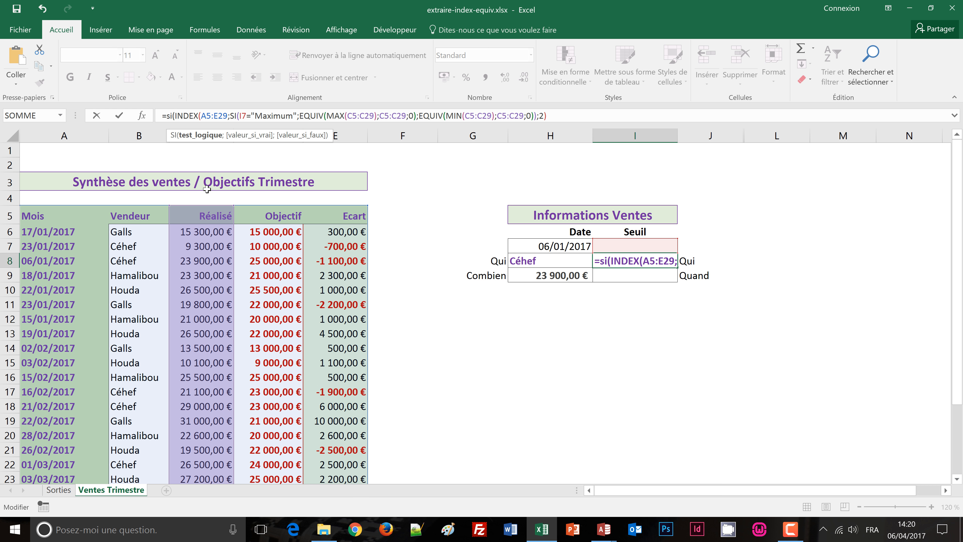
pyautogui.click(619, 247)
pyautogui.click(618, 248)
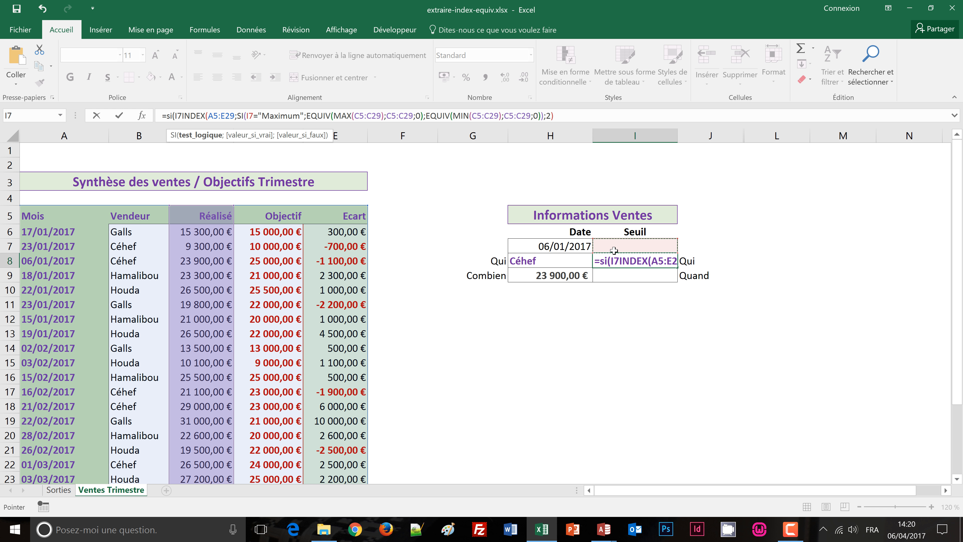
pyautogui.write('<')
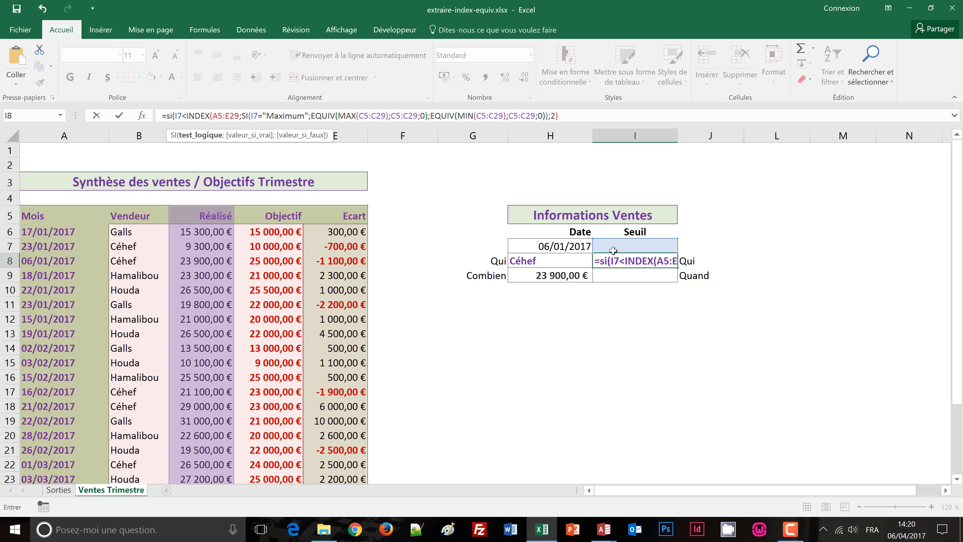
pyautogui.write('>')
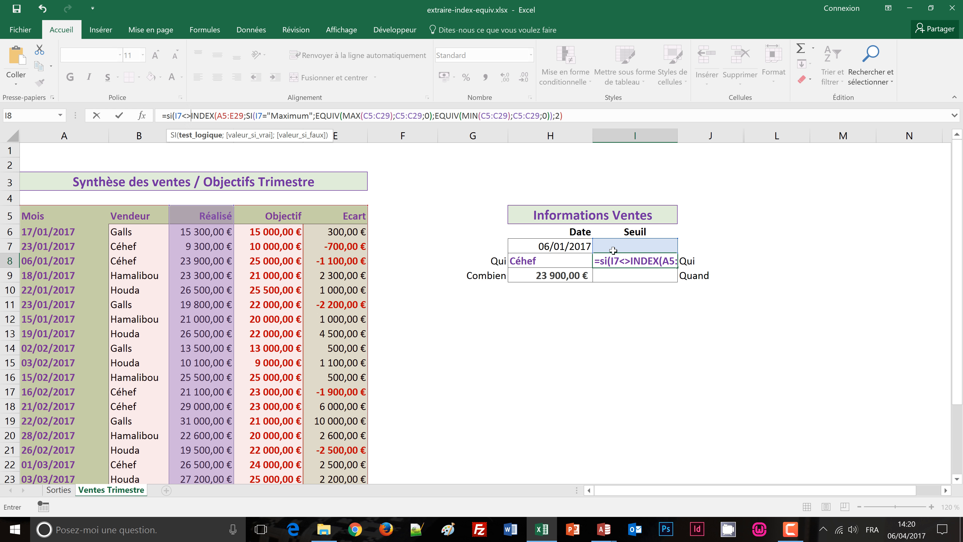
pyautogui.write('""')
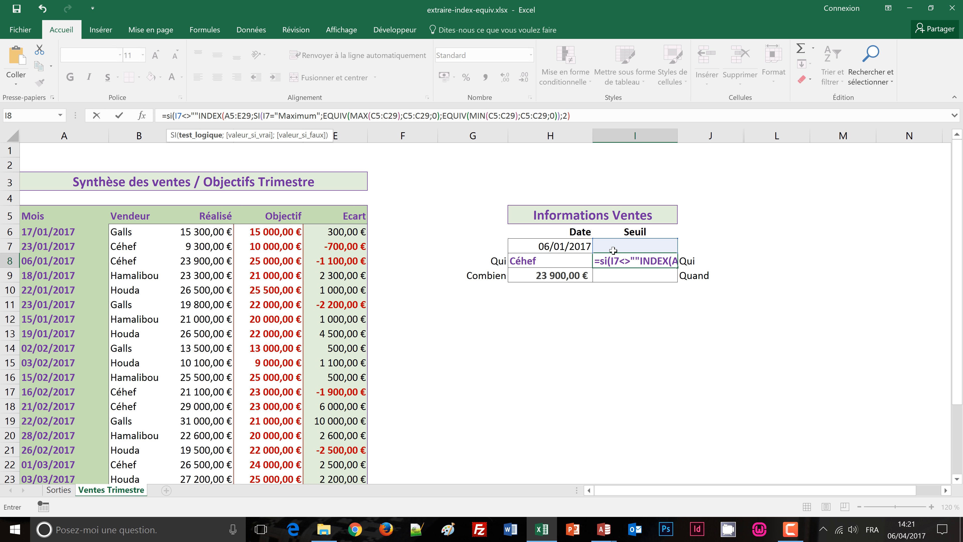
pyautogui.write(';')
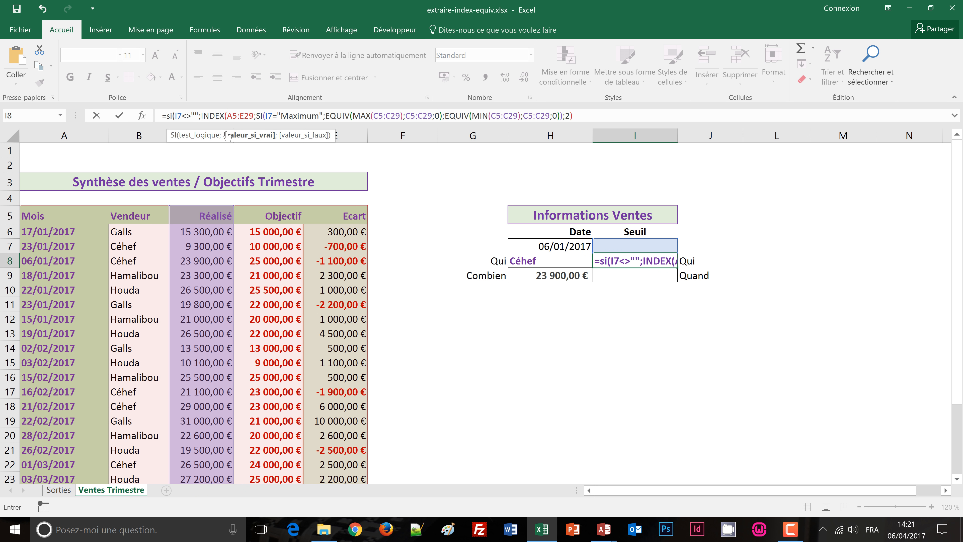
# Step: Complete the SI function in I8 with "" as its value if false and validate the formula, keeping the cell selected
pyautogui.click(580, 116)
pyautogui.write(';')
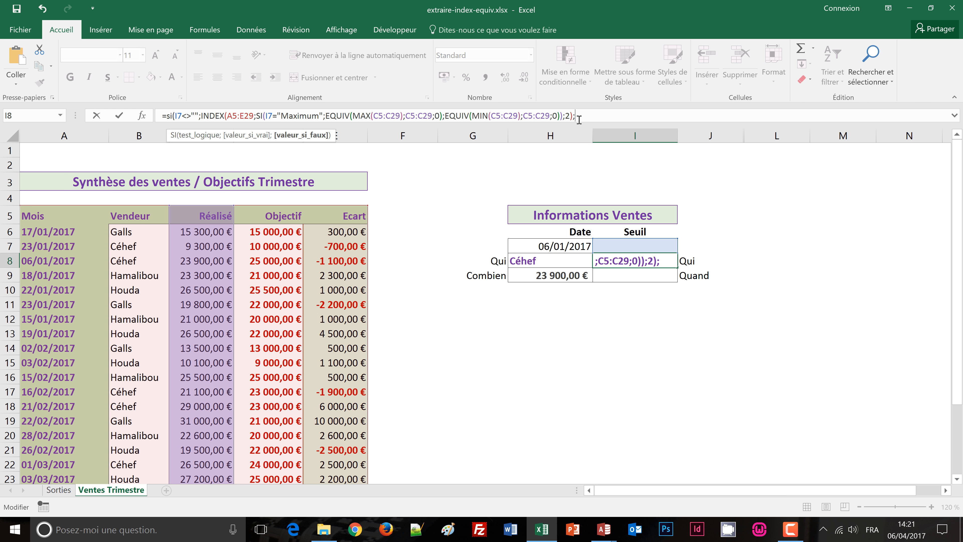
pyautogui.write('"")')
pyautogui.hotkey('ctrl', 'Return')
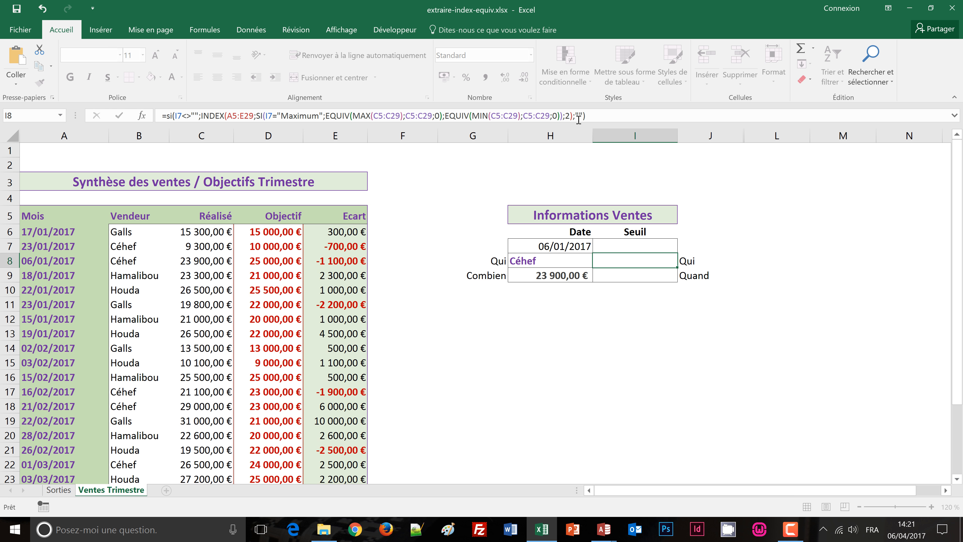
# Step: Test the I8 formula by choosing Maximum and then Minimum as the Seuil in I7
pyautogui.click(662, 248)
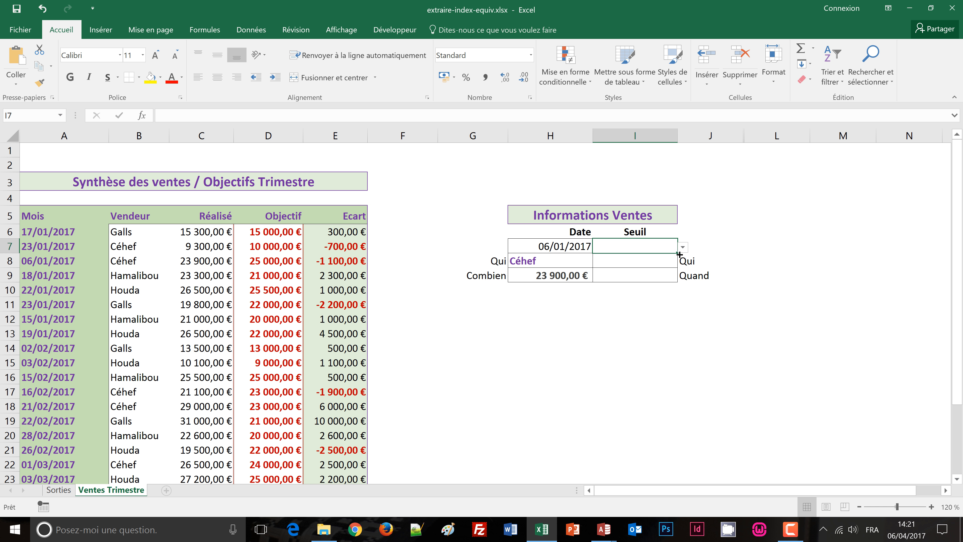
pyautogui.click(683, 247)
pyautogui.click(668, 256)
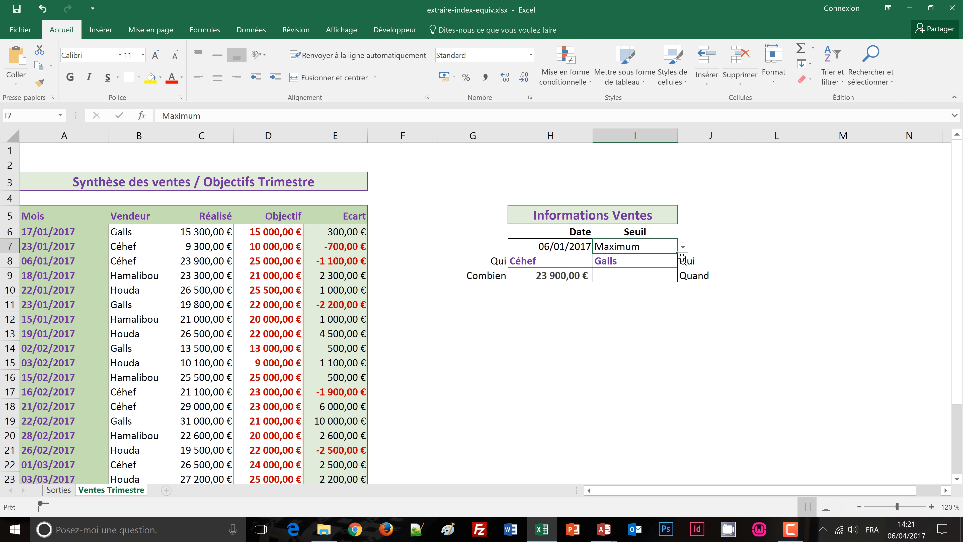
pyautogui.click(682, 247)
pyautogui.click(658, 270)
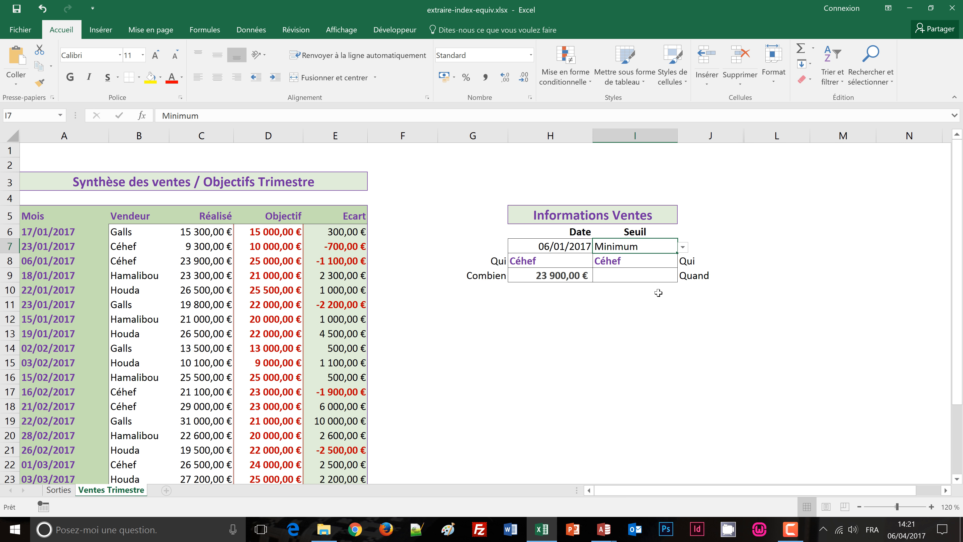
# Step: Copy the full formula text of I8 into the Quand cell I9
pyautogui.click(640, 263)
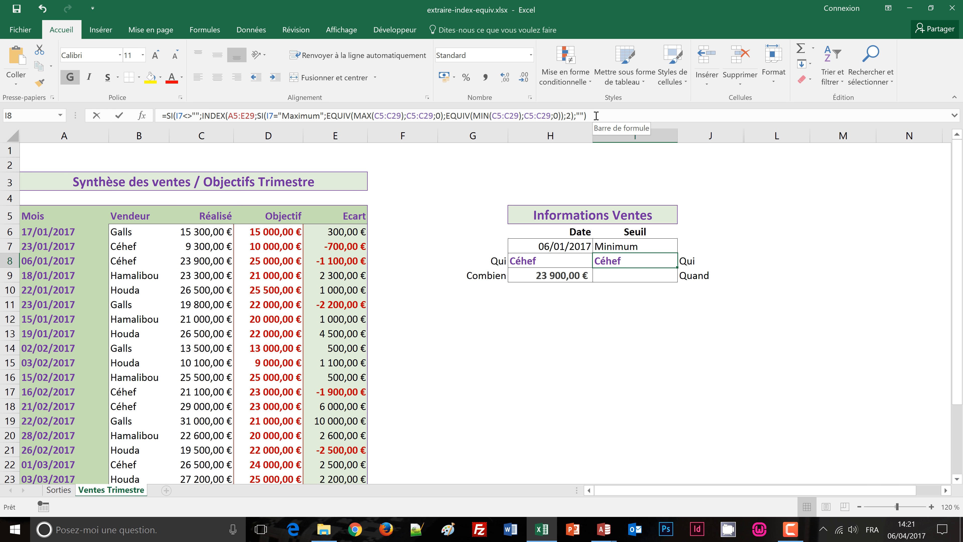
pyautogui.moveTo(599, 115); pyautogui.dragTo(183, 106)
pyautogui.hotkey('ctrl', 'c')
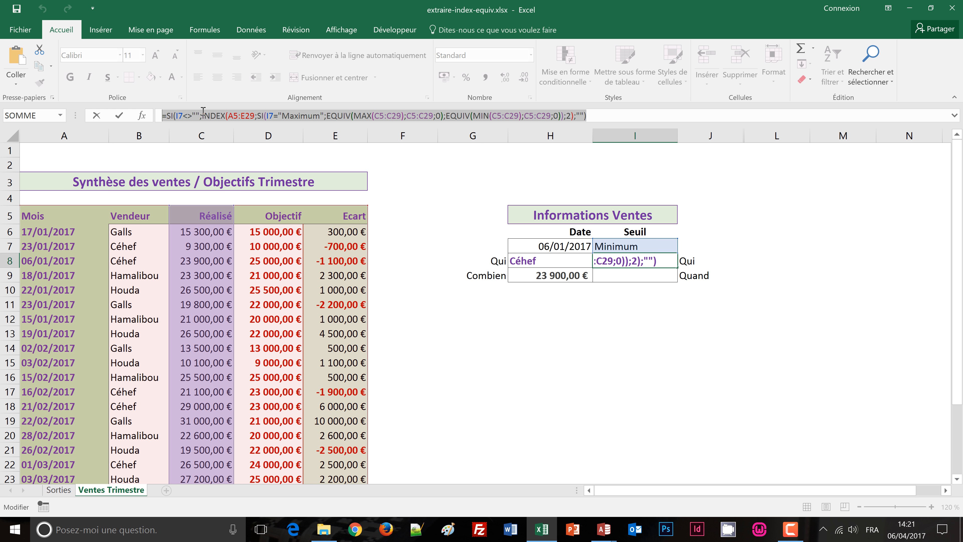
pyautogui.press('Escape')
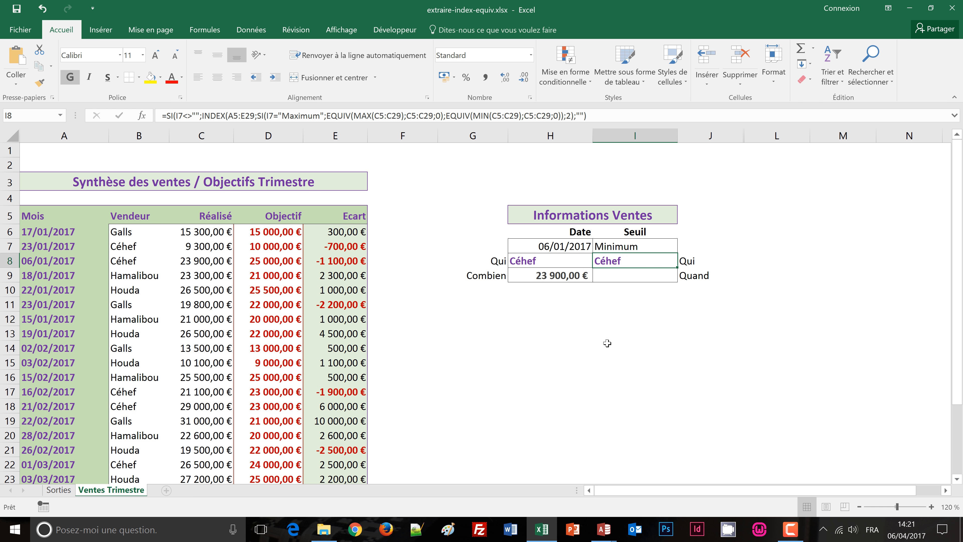
pyautogui.click(621, 281)
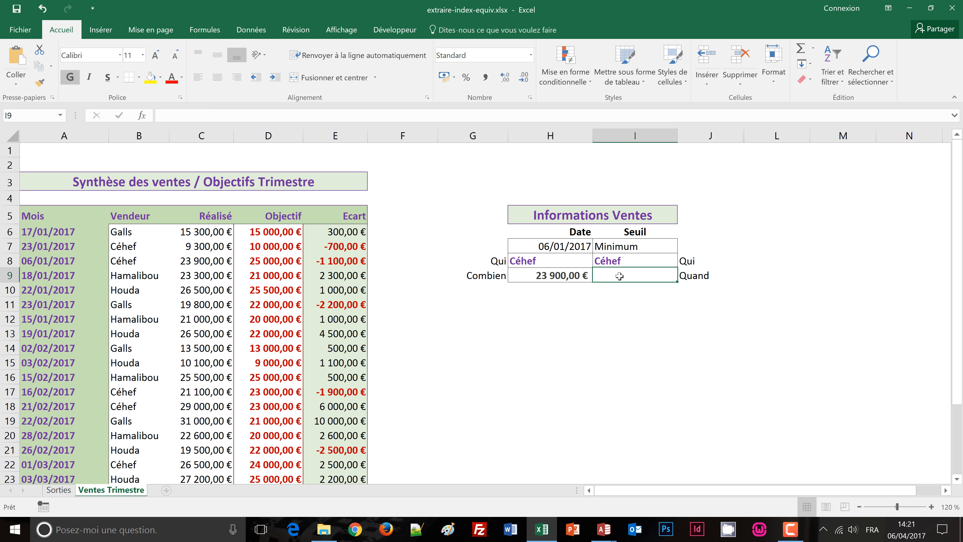
pyautogui.click(258, 116)
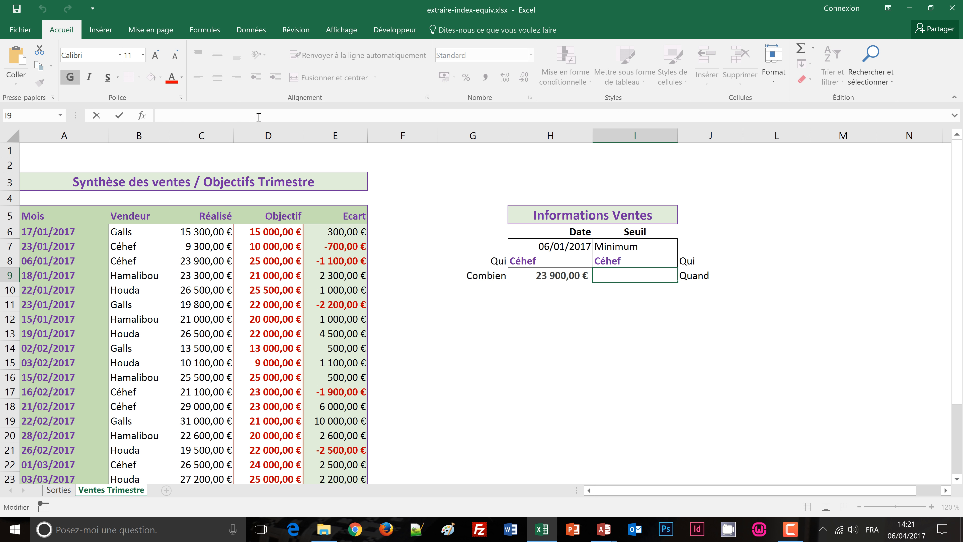
pyautogui.hotkey('ctrl', 'v')
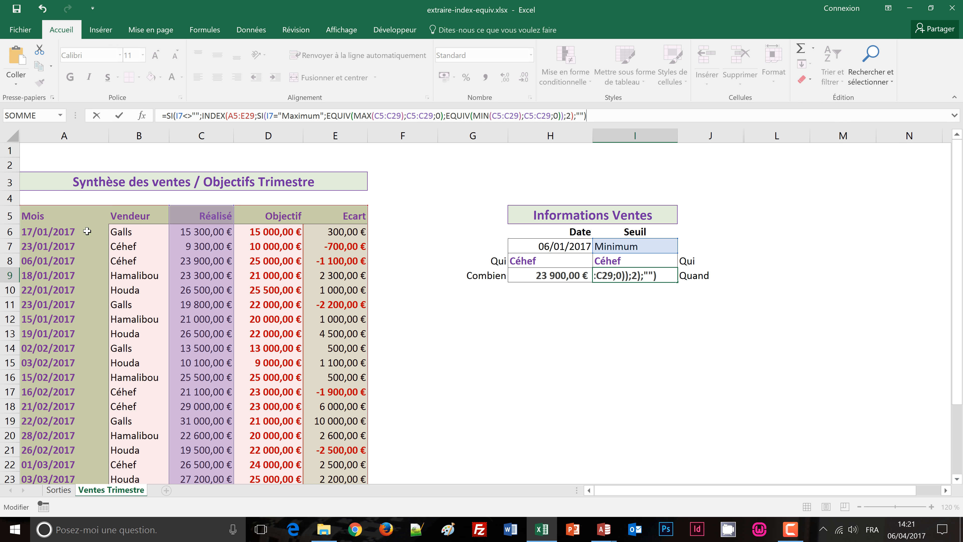
# Step: Set the INDEX column number to 1 in the I9 formula, validate it and format the cell as Date courte
pyautogui.doubleClick(568, 115)
pyautogui.write('1')
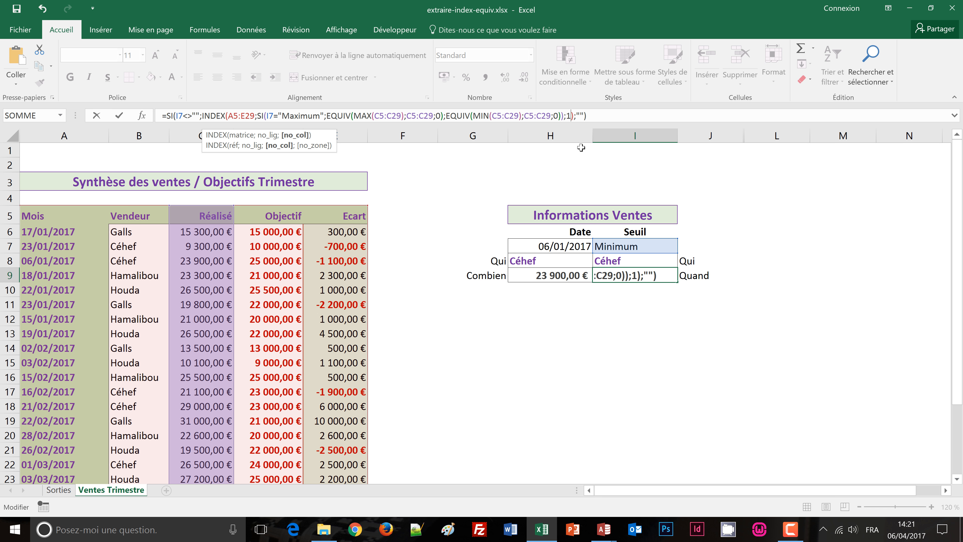
pyautogui.hotkey('ctrl', 'Return')
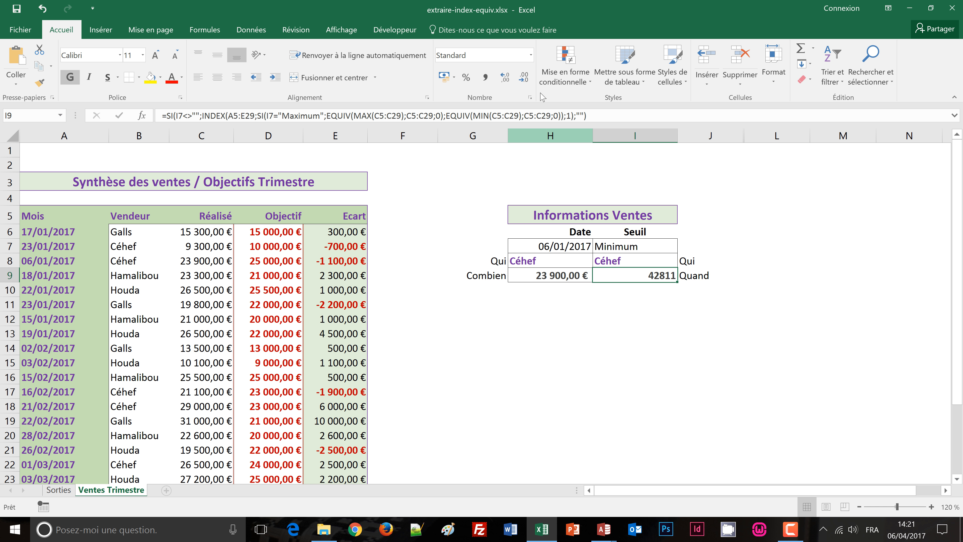
pyautogui.click(531, 56)
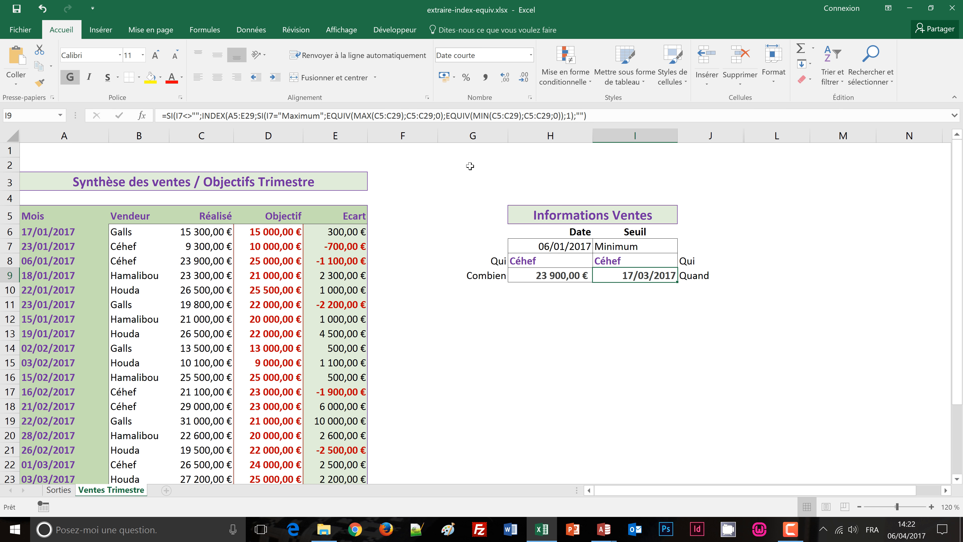
pyautogui.click(474, 168)
# Step: Set the Seuil in I7 to Maximum
pyautogui.click(634, 251)
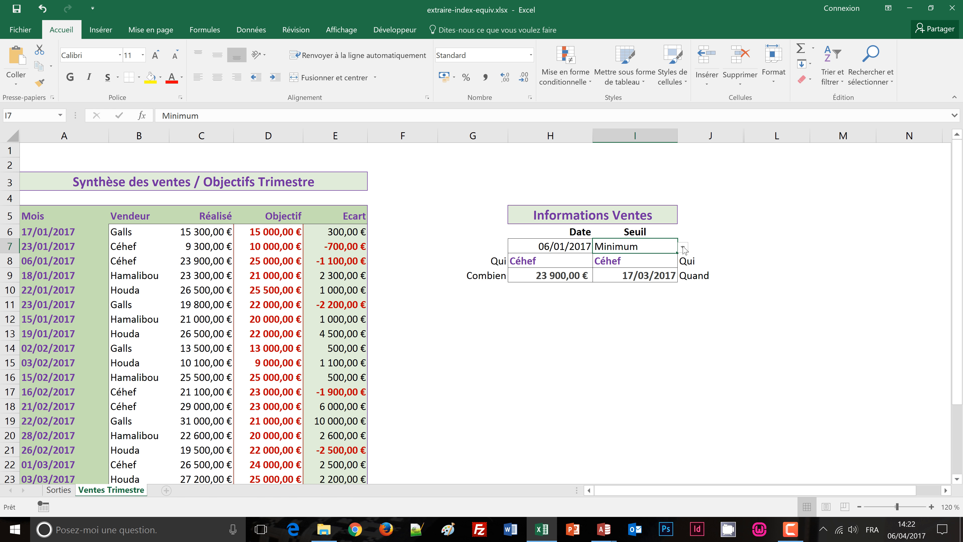
pyautogui.click(683, 247)
pyautogui.click(623, 264)
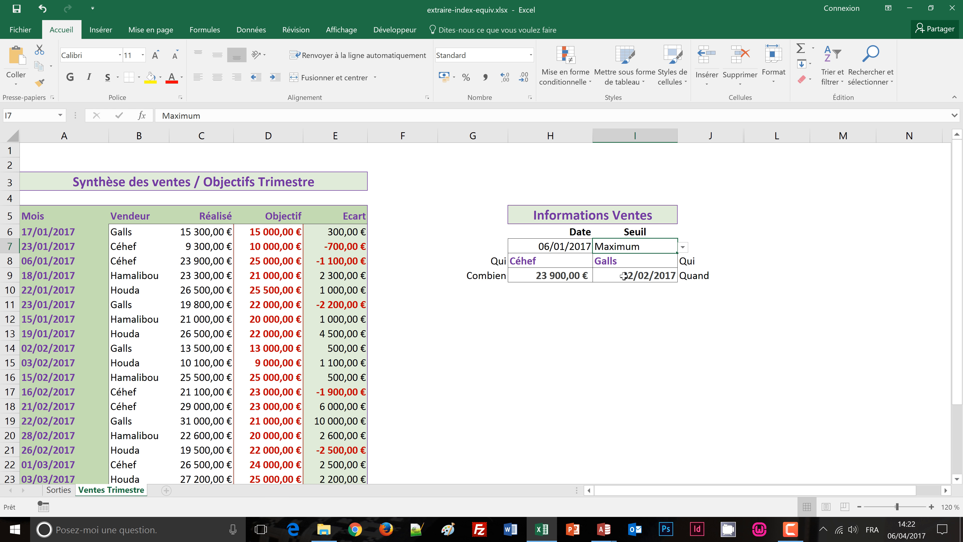
# Step: Set the Date in H7 to 22/02/2017
pyautogui.click(574, 245)
pyautogui.click(598, 247)
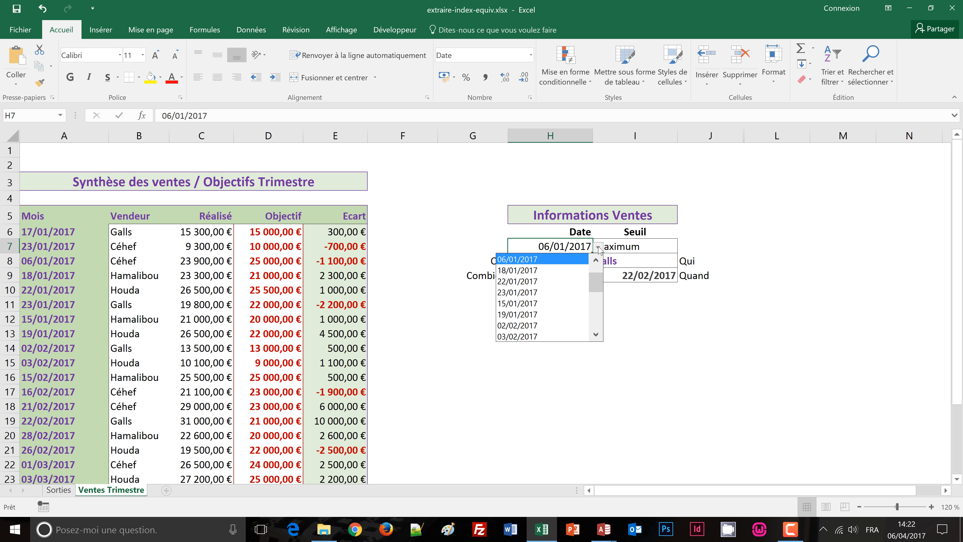
pyautogui.click(599, 335)
pyautogui.click(599, 335)
pyautogui.click(599, 335)
pyautogui.click(598, 335)
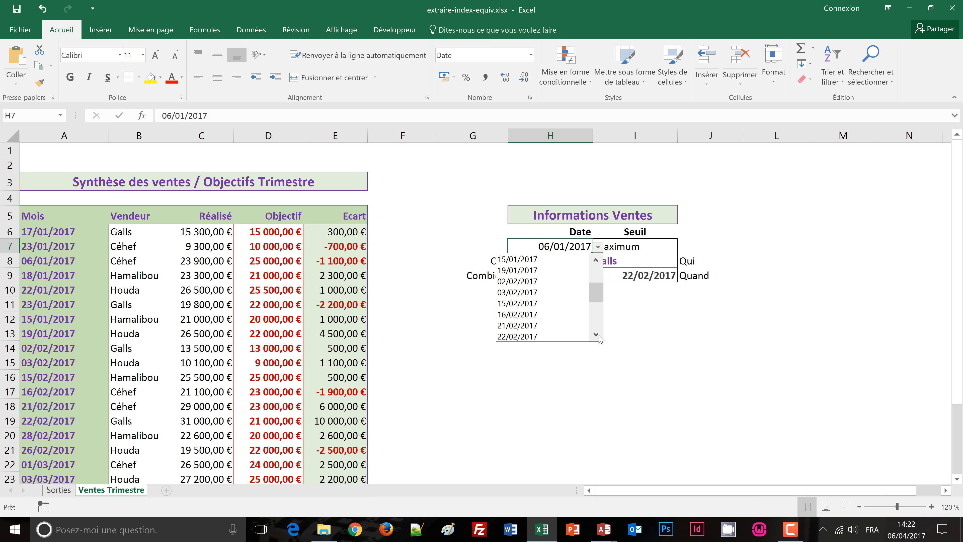
pyautogui.click(561, 336)
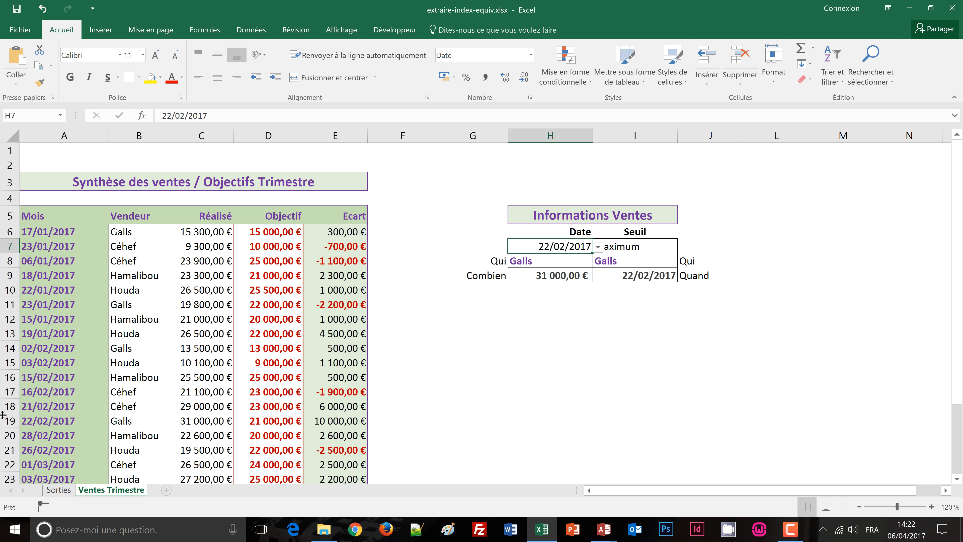
# Step: Check the 22/02/2017 row's date, seller and Réalisé amount in the sales table against the extracted information
pyautogui.click(32, 424)
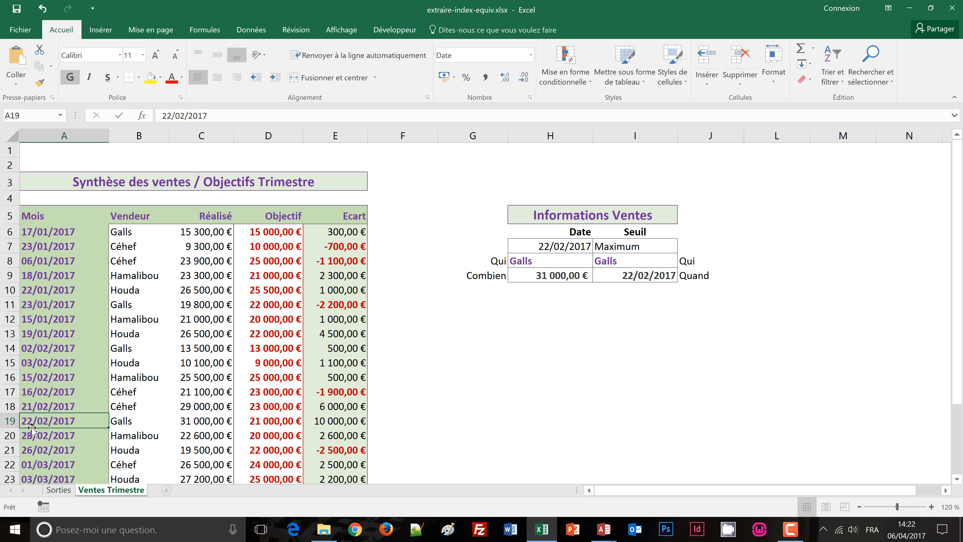
pyautogui.click(124, 423)
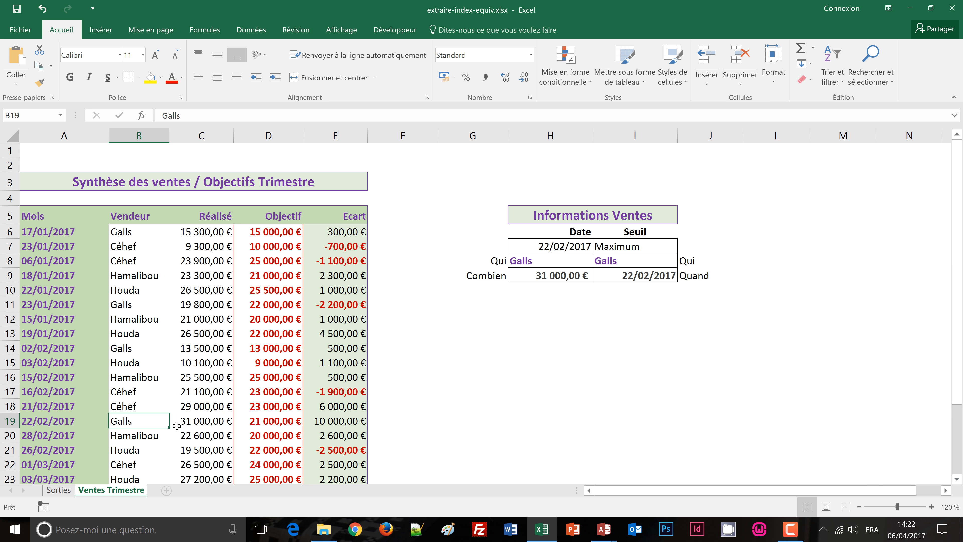
pyautogui.click(199, 421)
pyautogui.scroll(-2, 439, 416)
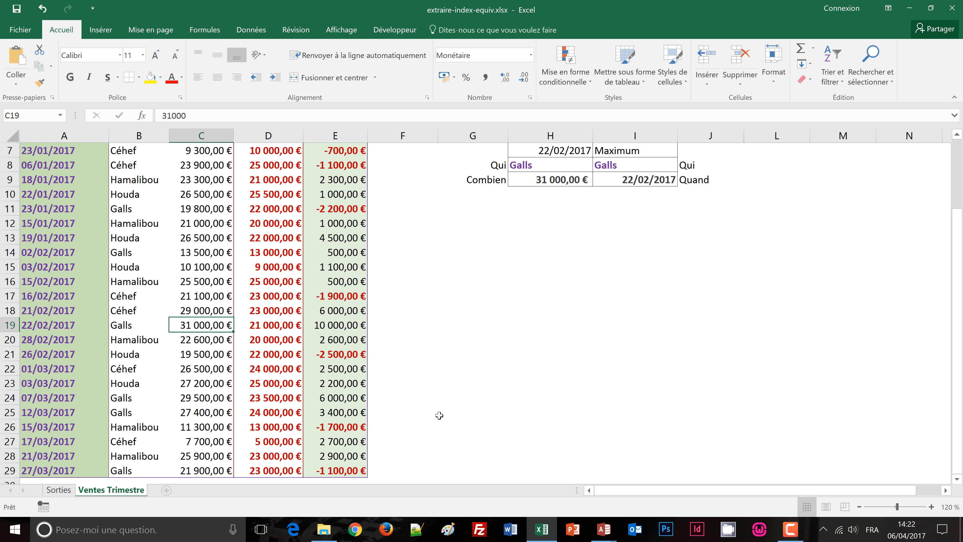
pyautogui.scroll(2, 439, 415)
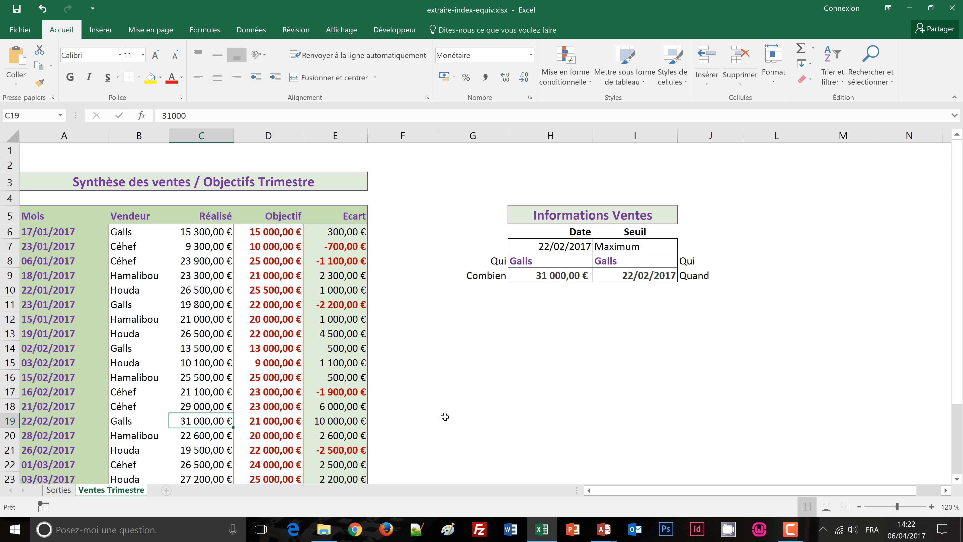
# Step: Start a trial RECHERCHEV formula in I12 with MAX(C6:C29), the highest Réalisé amount, as the lookup value
pyautogui.click(640, 319)
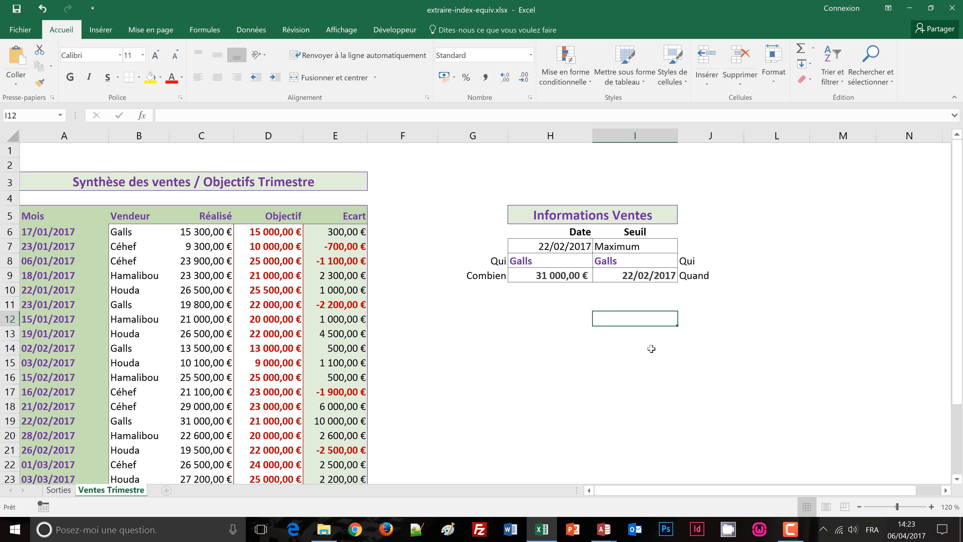
pyautogui.write('=')
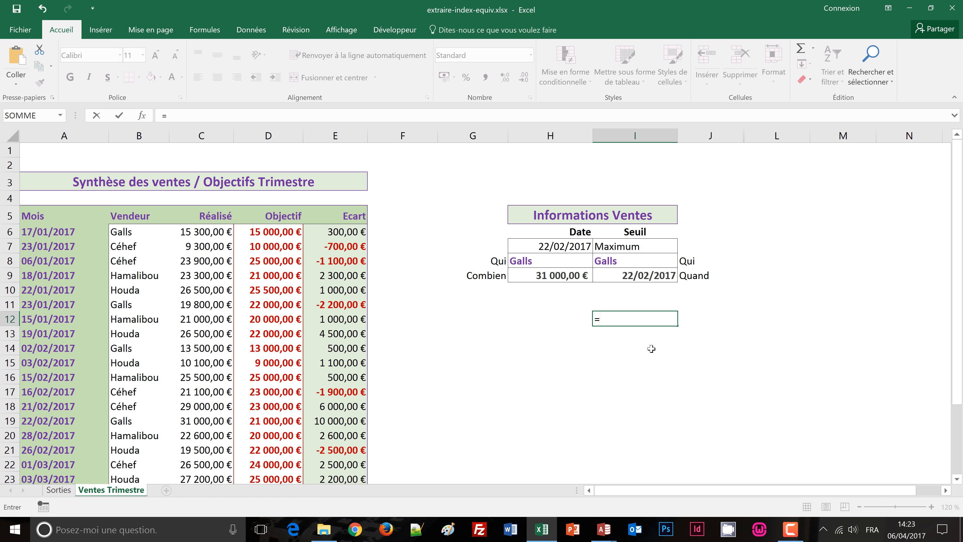
pyautogui.write('recher')
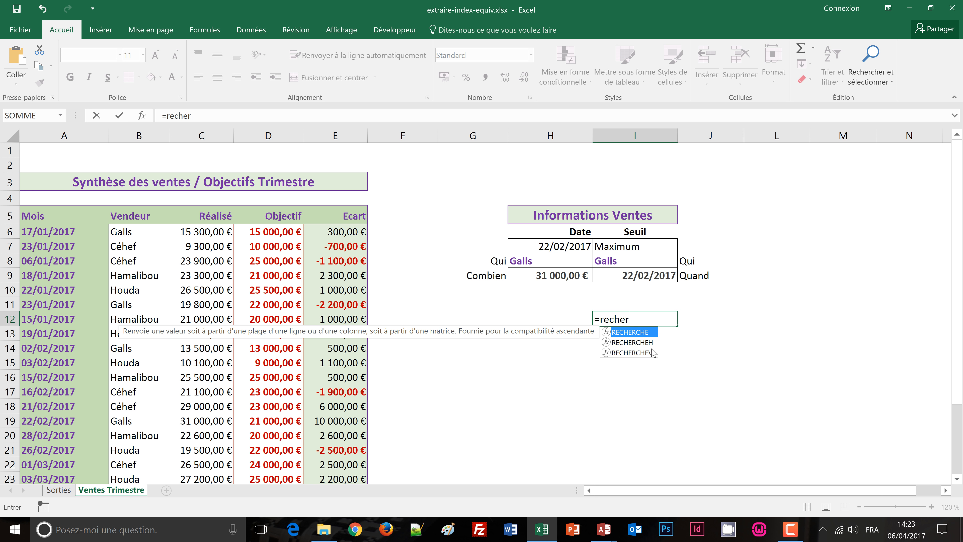
pyautogui.write('chev')
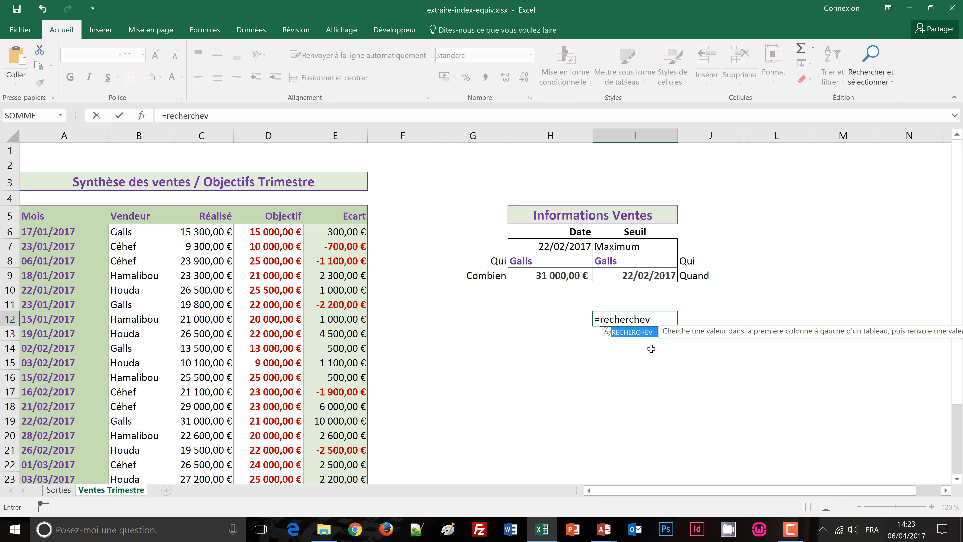
pyautogui.write('(')
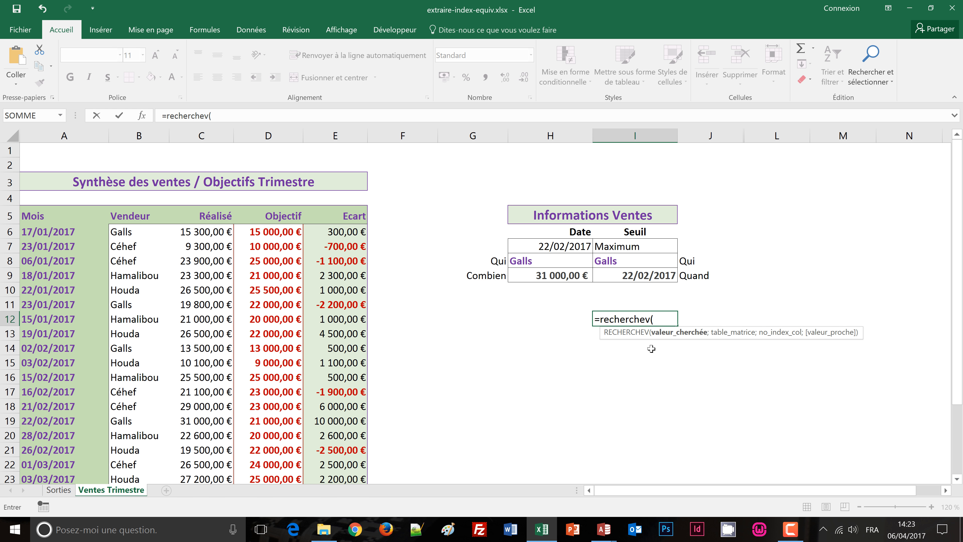
pyautogui.write('max')
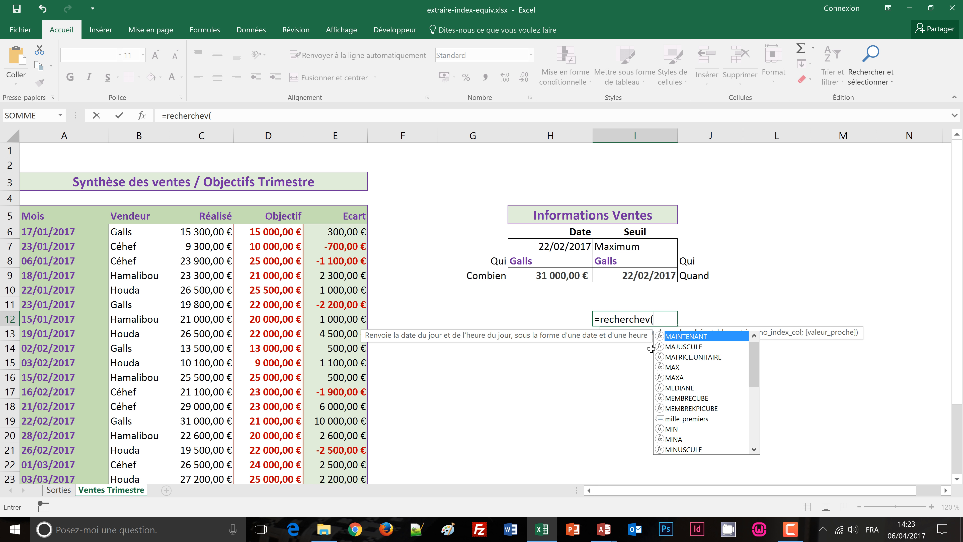
pyautogui.write('(')
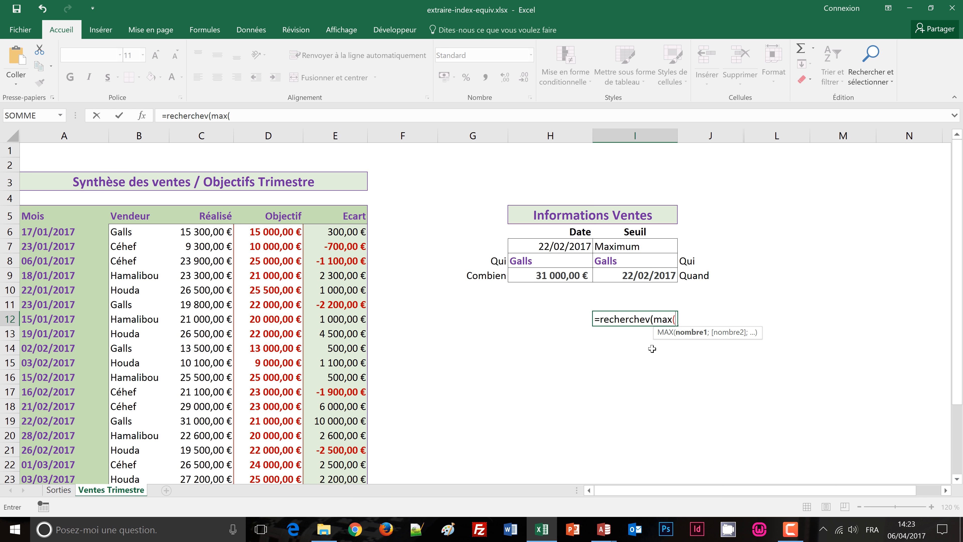
pyautogui.click(214, 233)
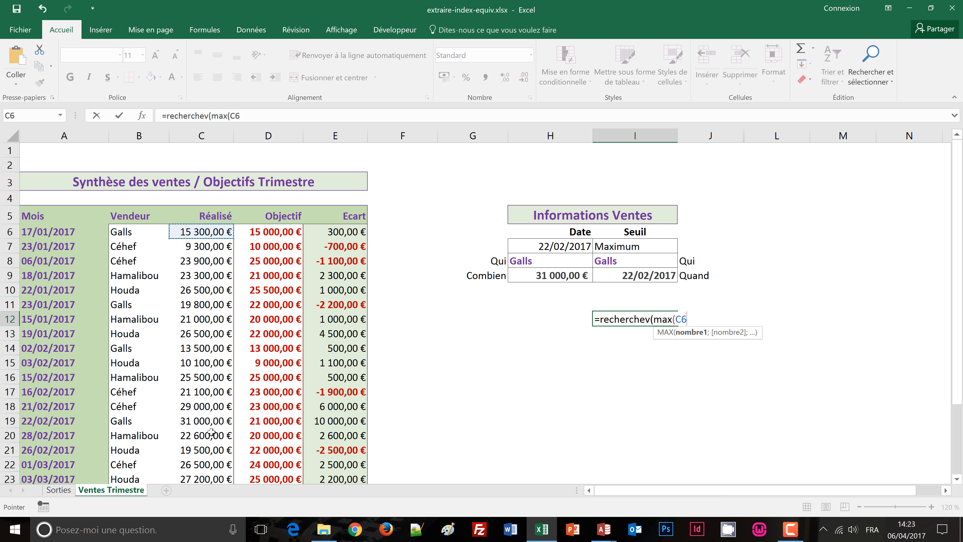
pyautogui.scroll(-2, 219, 443)
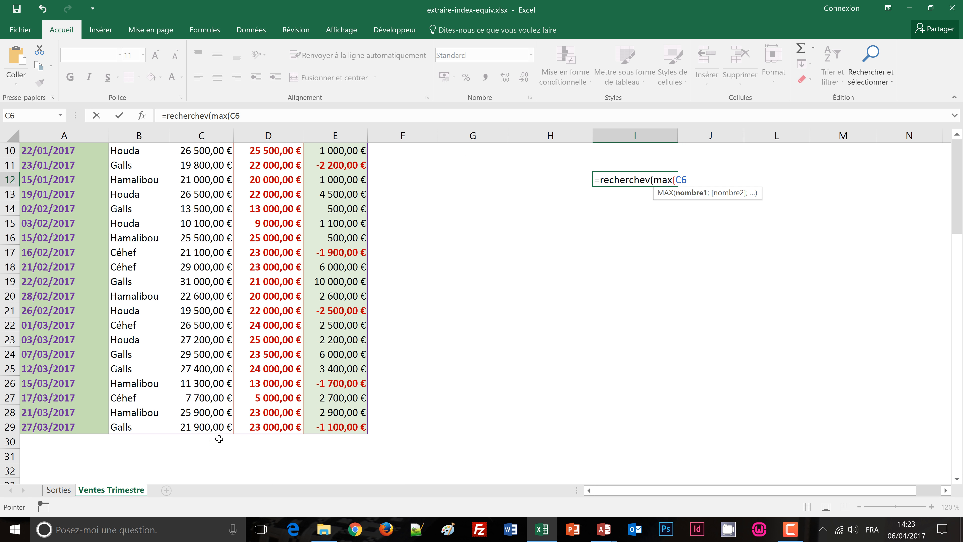
pyautogui.keyDown('shift'); pyautogui.click(217, 428); pyautogui.keyUp('shift')
pyautogui.scroll(1, 507, 415)
pyautogui.scroll(3, 506, 415)
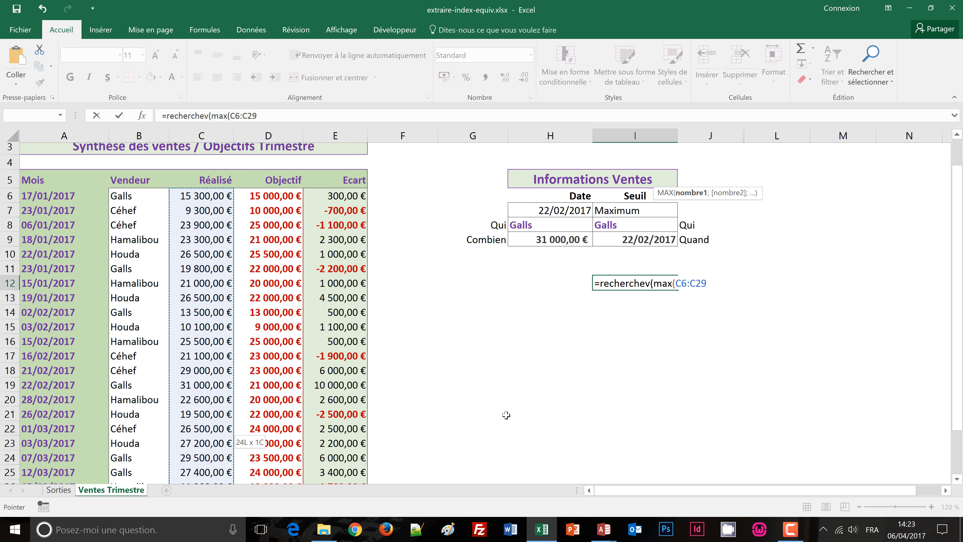
pyautogui.write(')')
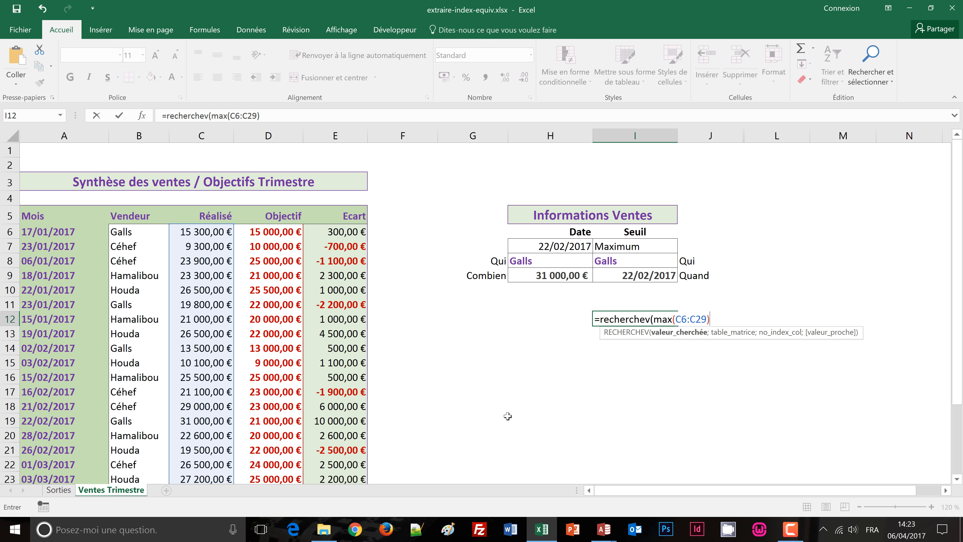
pyautogui.write(';')
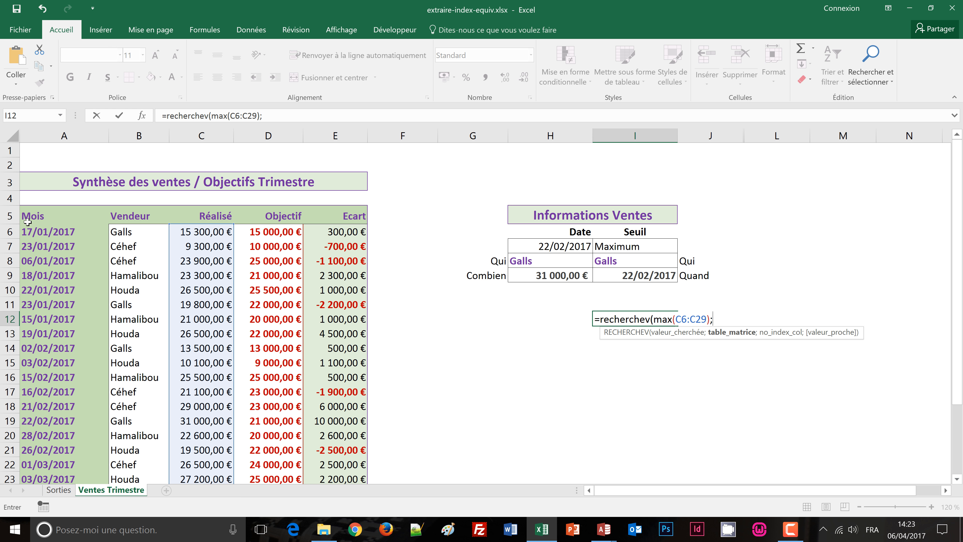
# Step: Add the whole sales table with its headings, A5:E29, as the table array of the RECHERCHEV formula
pyautogui.click(33, 217)
pyautogui.scroll(-3, 322, 338)
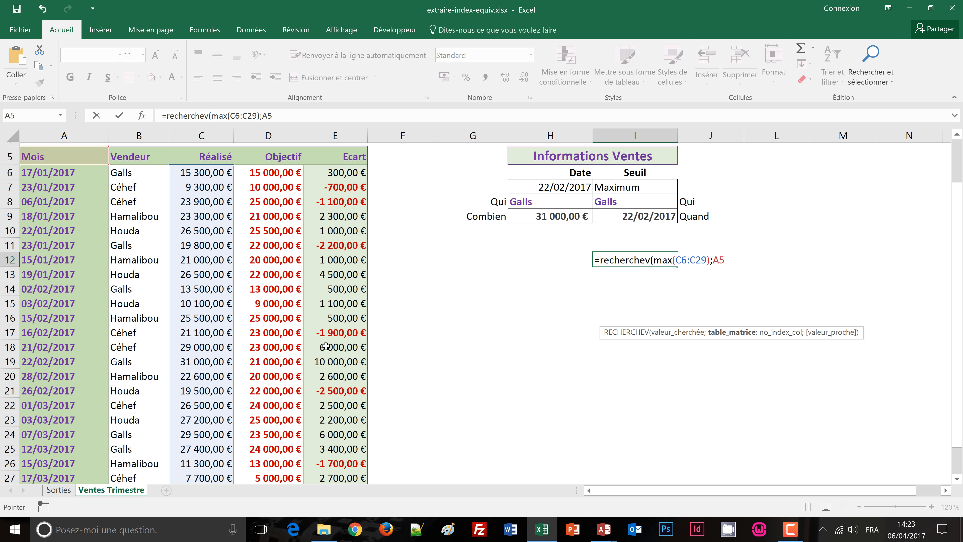
pyautogui.scroll(-2, 348, 380)
pyautogui.keyDown('shift'); pyautogui.click(349, 359); pyautogui.keyUp('shift')
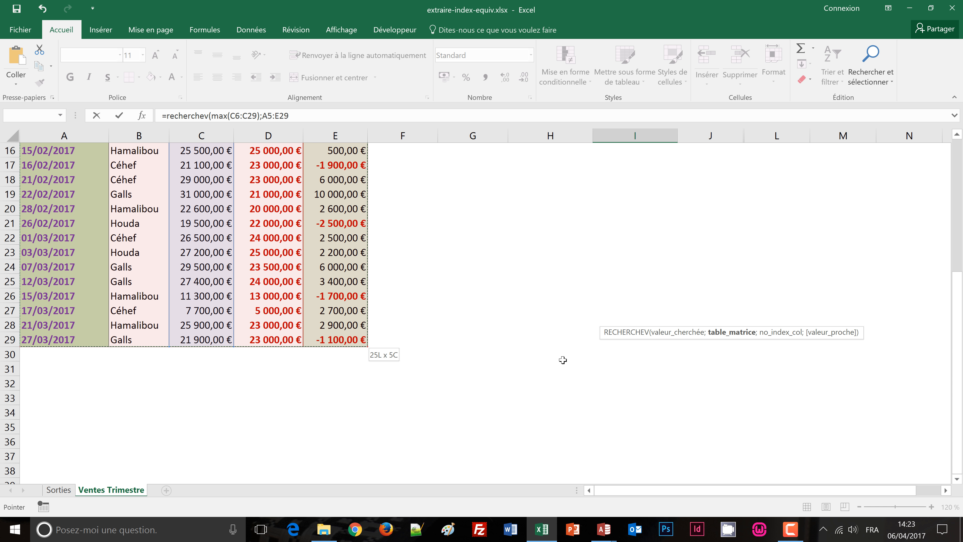
pyautogui.scroll(5, 566, 359)
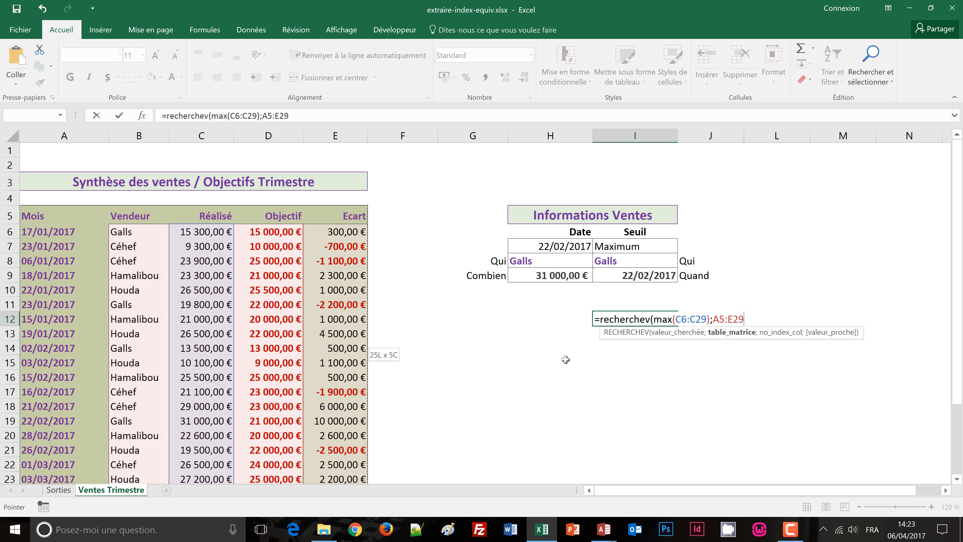
# Step: Complete the RECHERCHEV formula in I12 with column number 2 and exact match FAUX, and validate it
pyautogui.write(';')
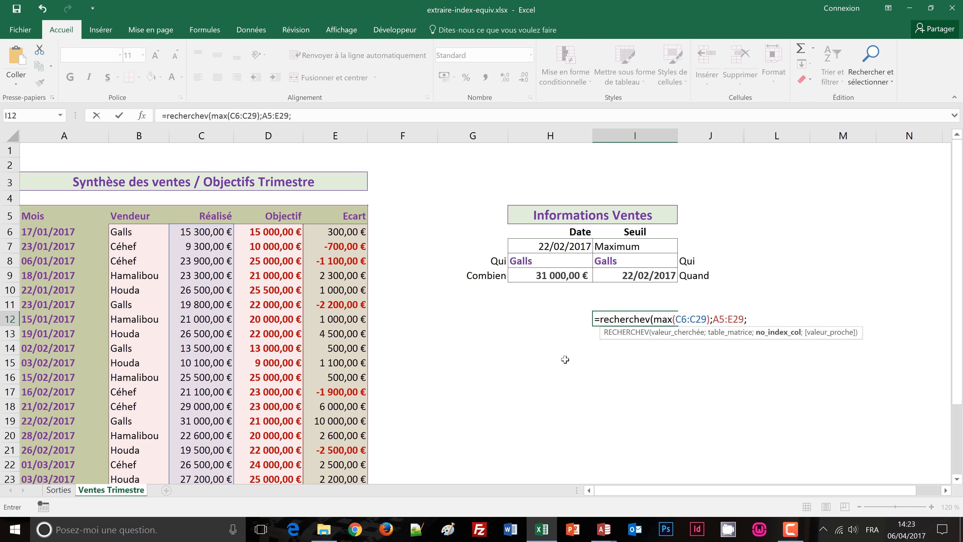
pyautogui.write('2')
pyautogui.write(';fau')
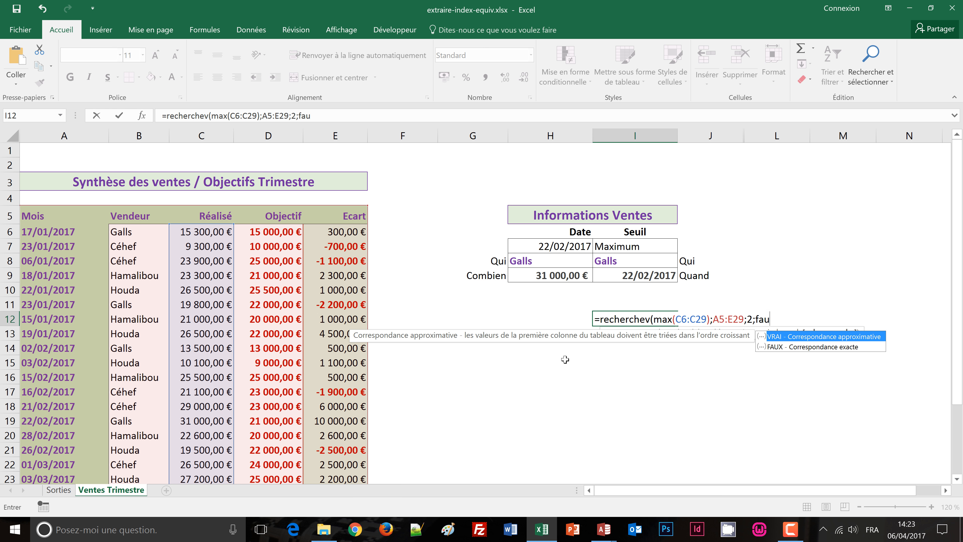
pyautogui.write('x)')
pyautogui.press('Return')
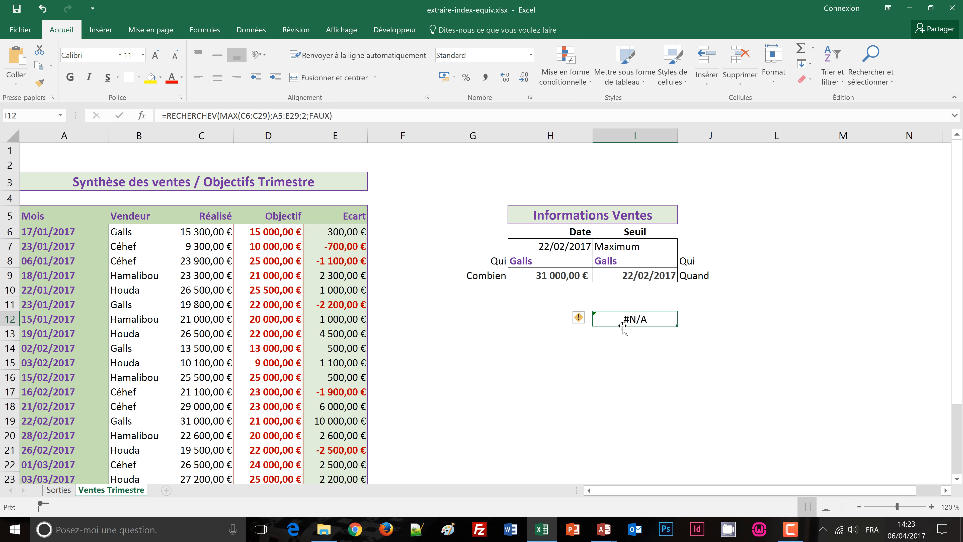
# Step: Delete the trial RECHERCHEV formula from I12 and leave the cell
pyautogui.press('Delete')
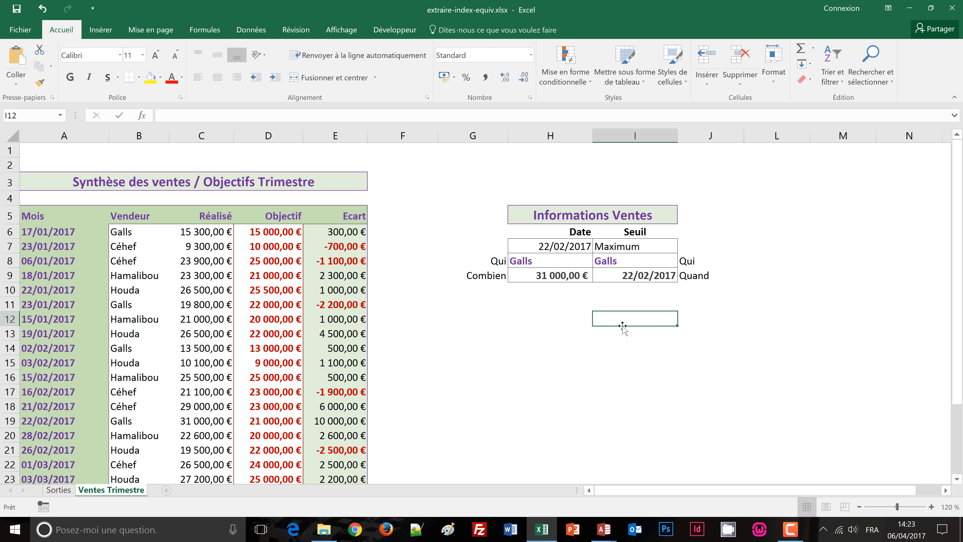
pyautogui.click(545, 362)
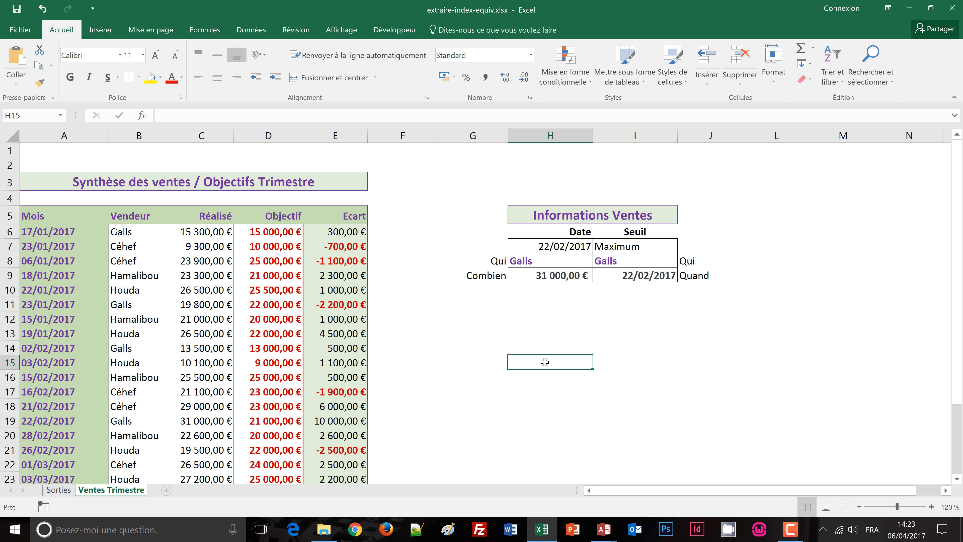